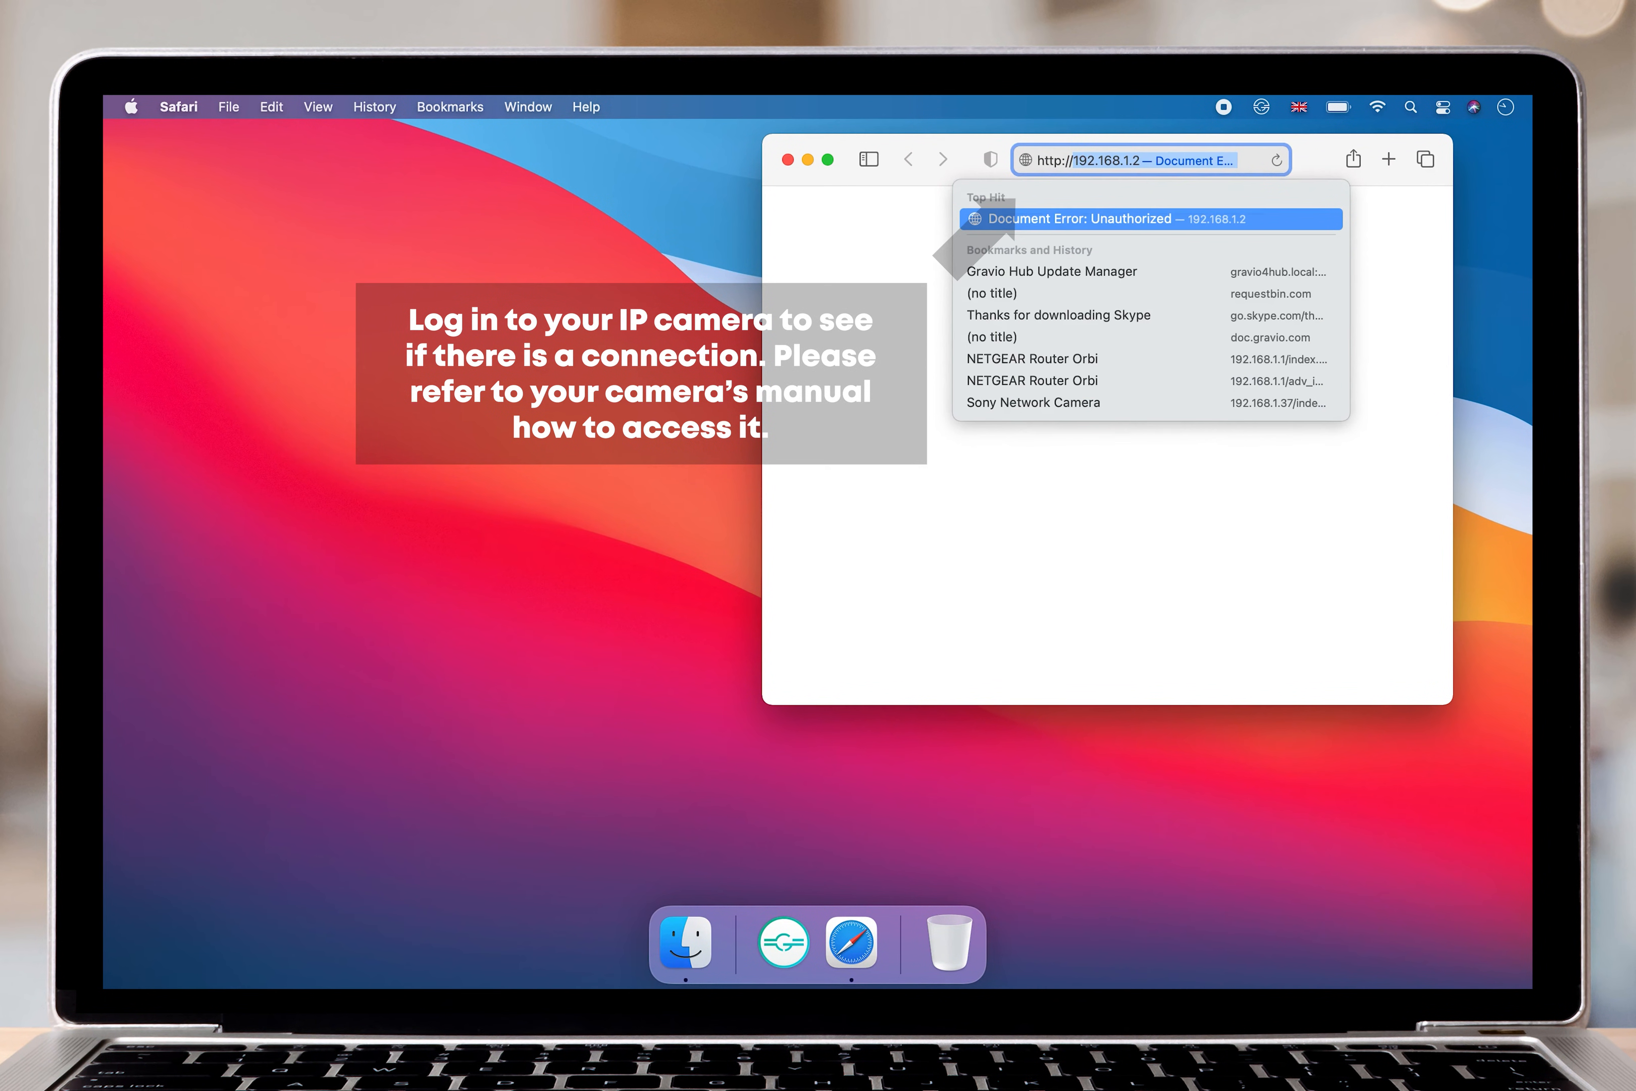
type("/192.168.1.3")
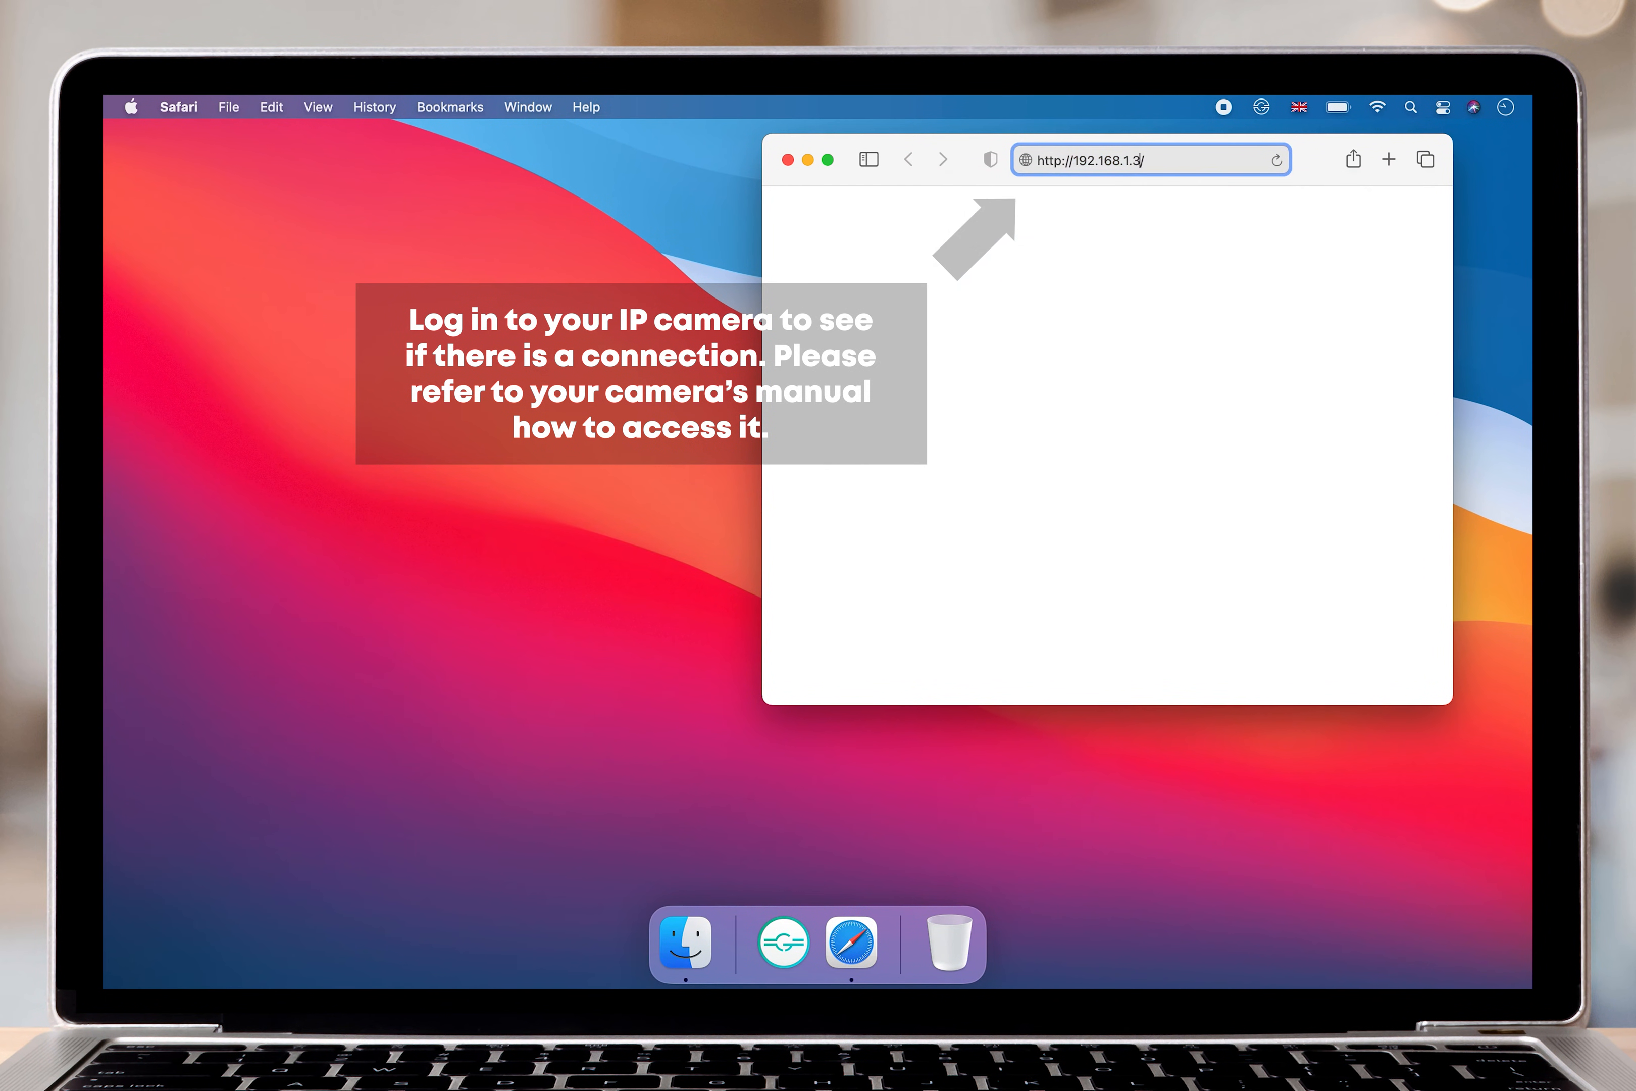
type("7")
key("Return")
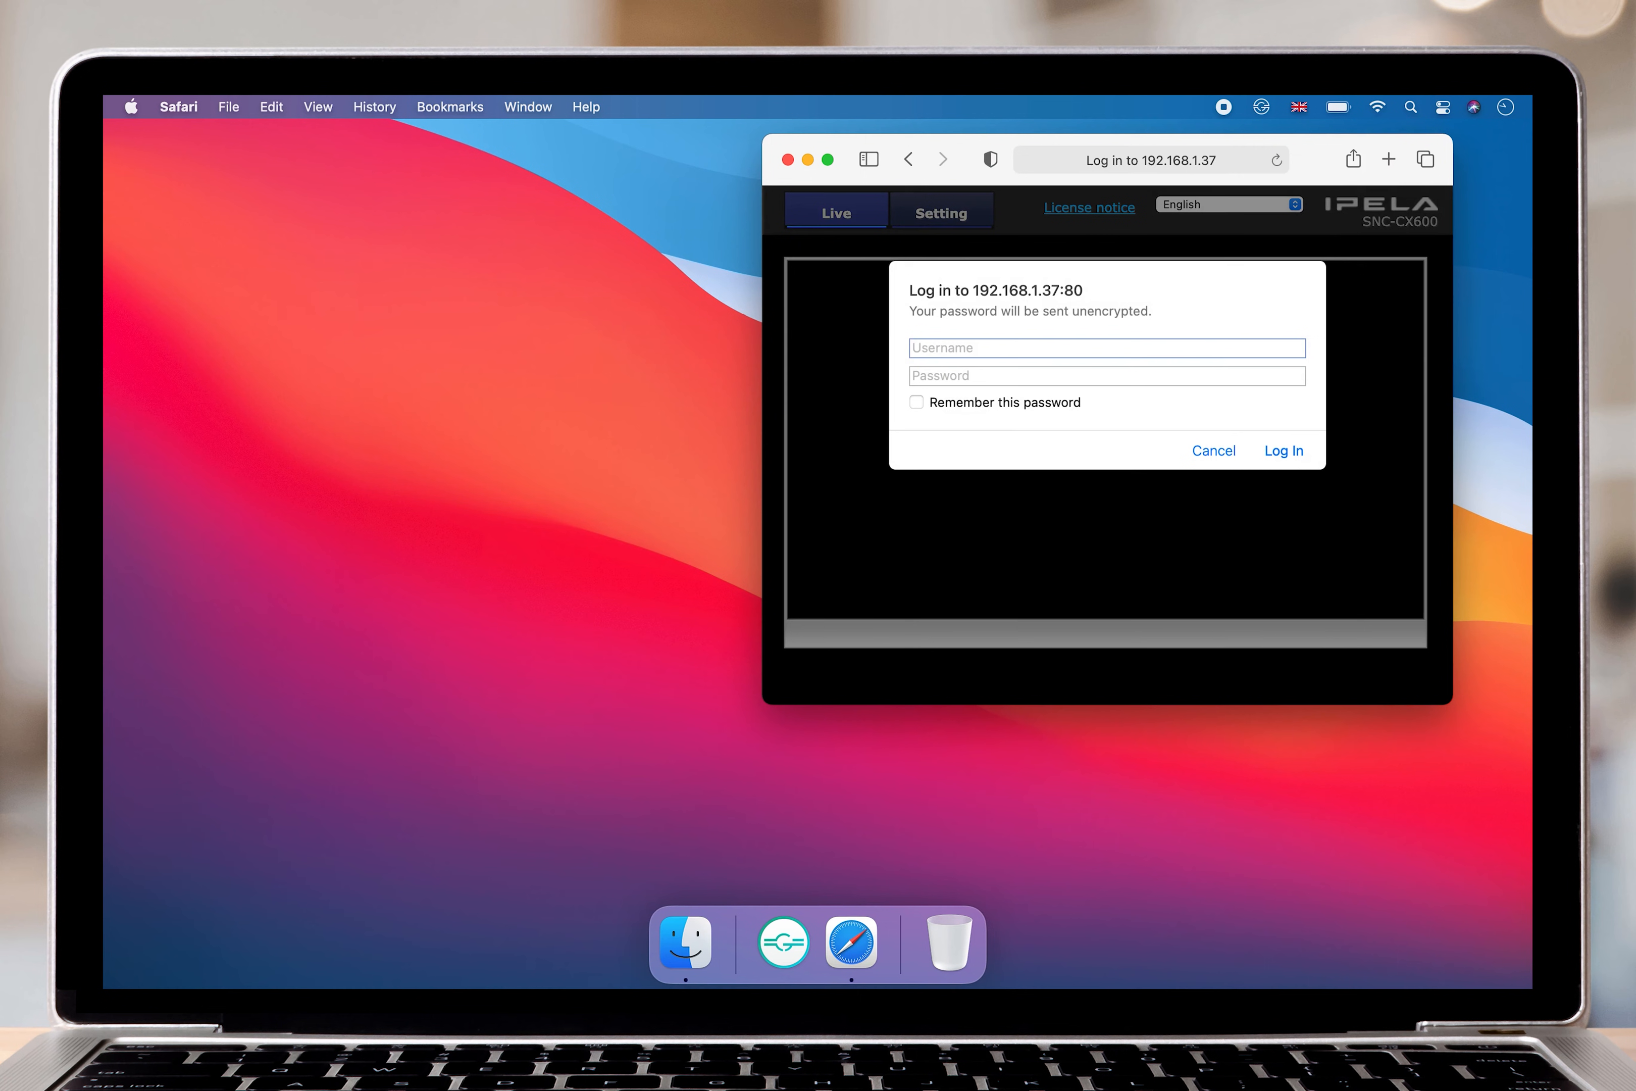
Log in to the camera page as admin with the account password, check the live picture and close the browser window.
type("admin")
key("Tab")
type("•••••••••")
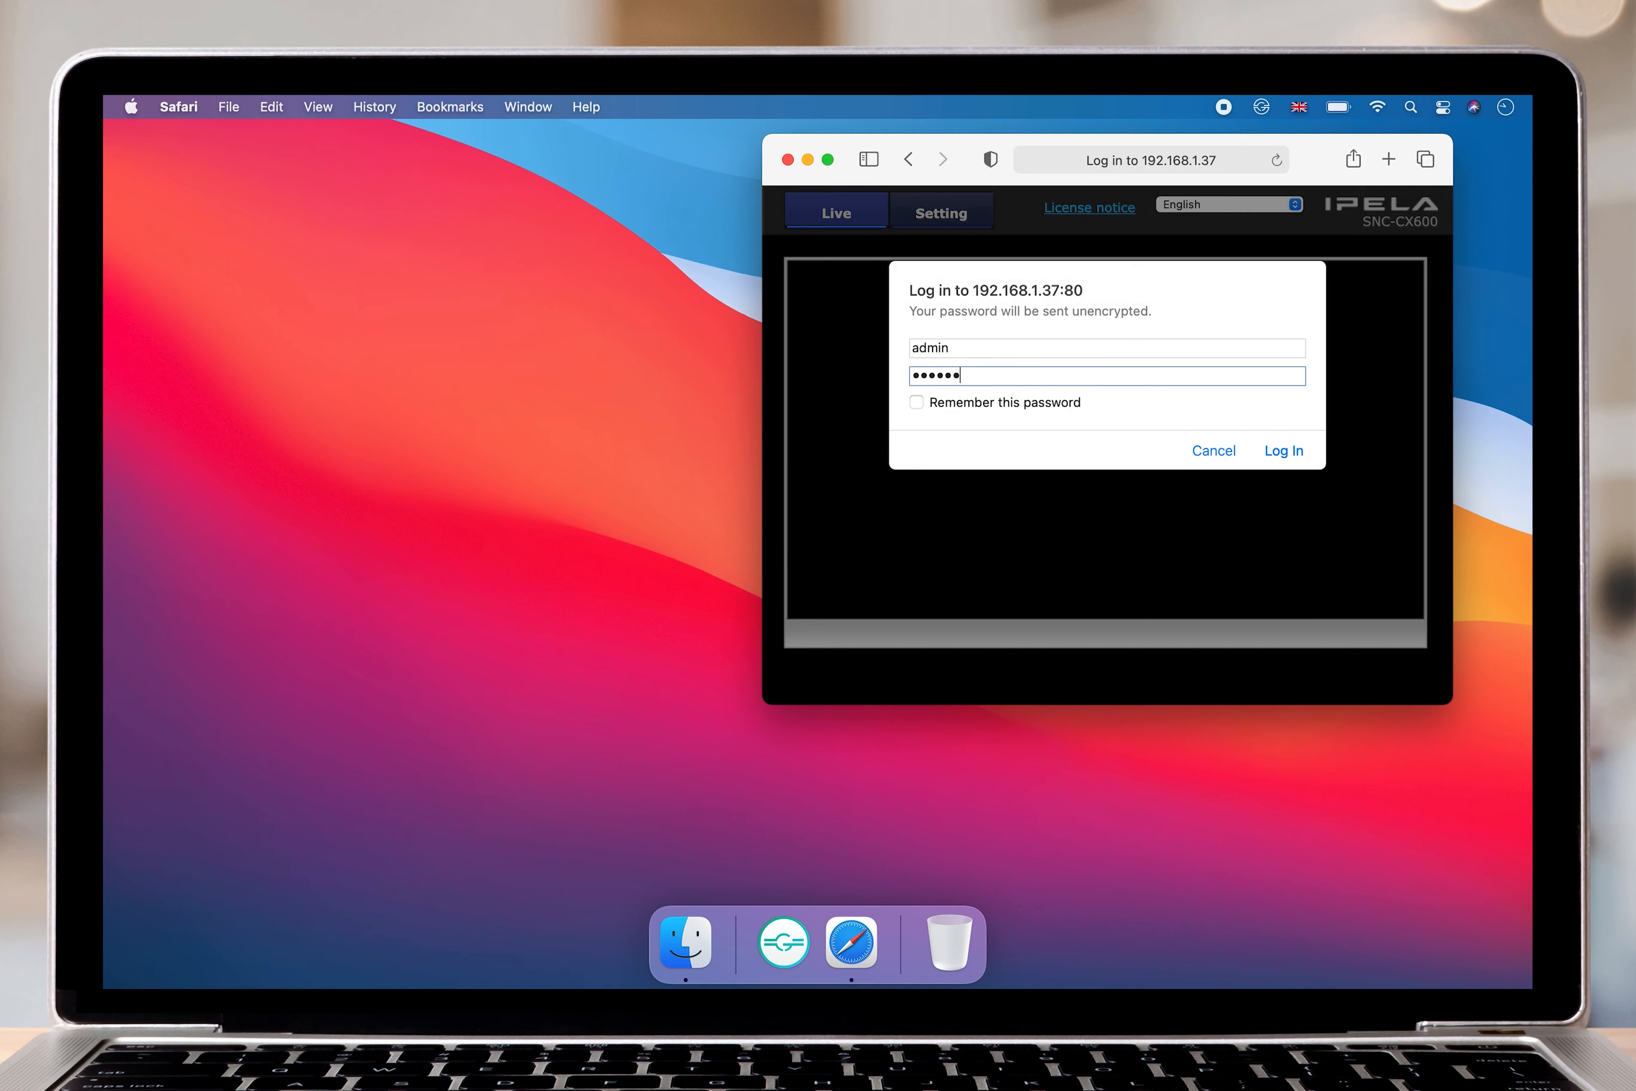
type("••")
key("Return")
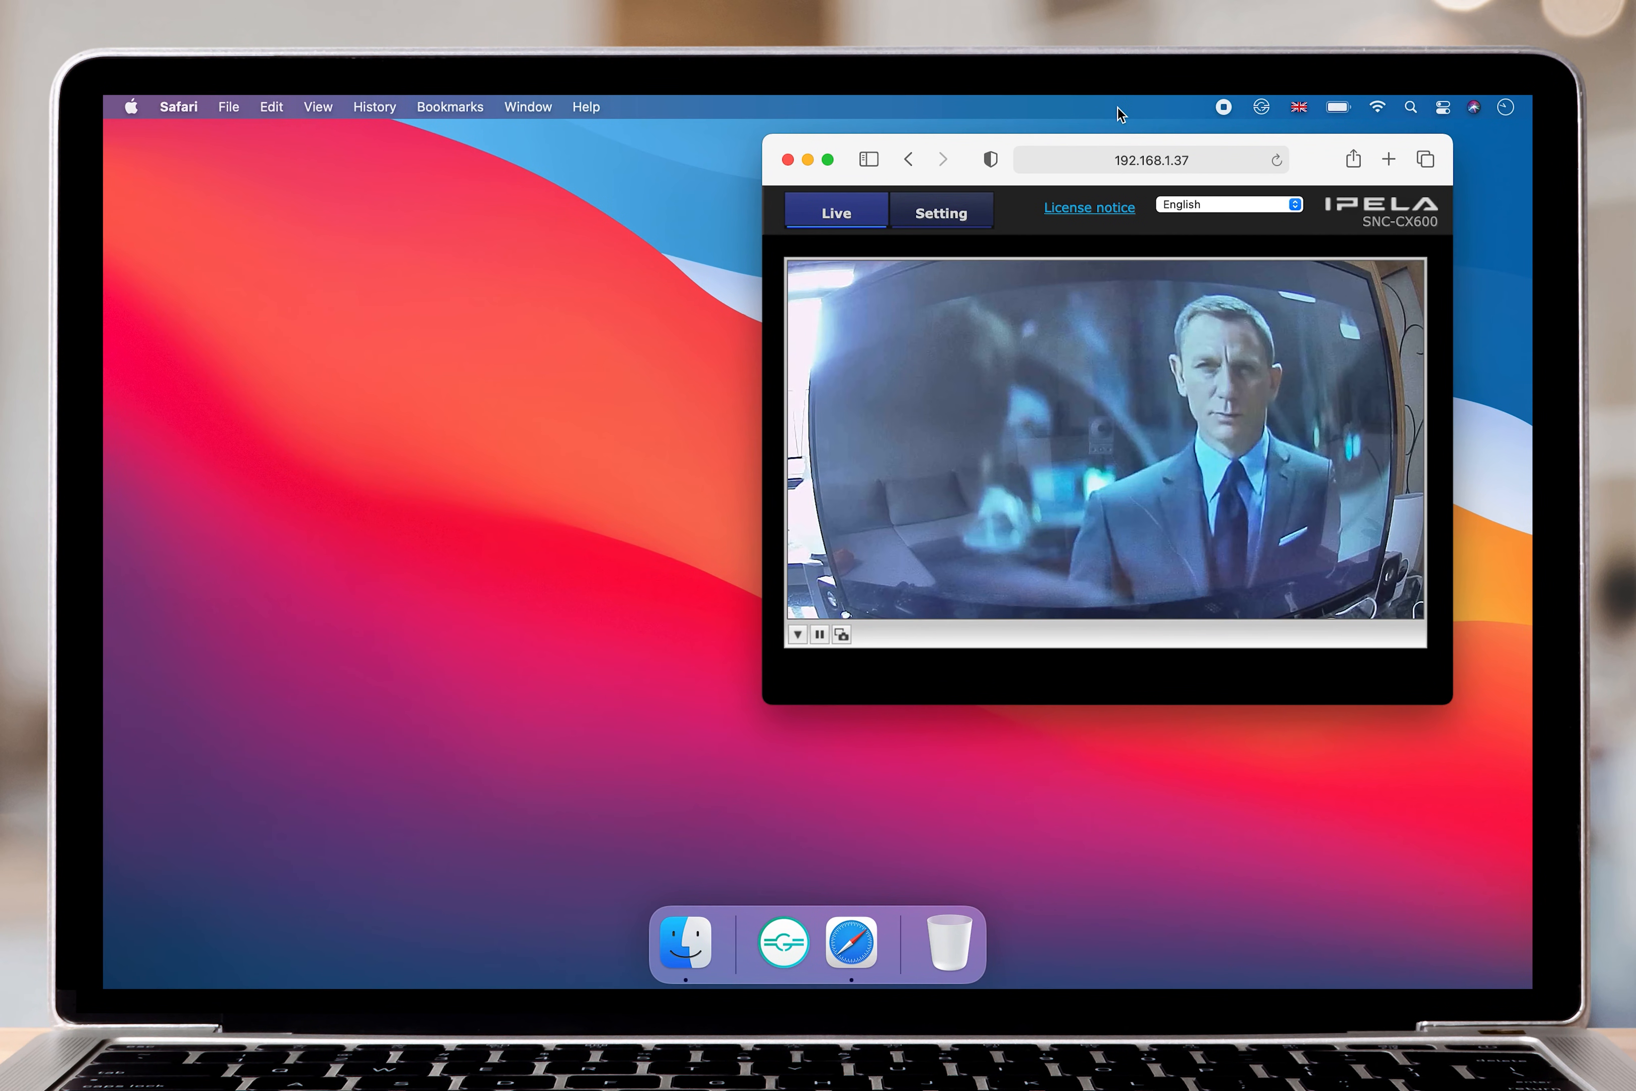
left_click(788, 160)
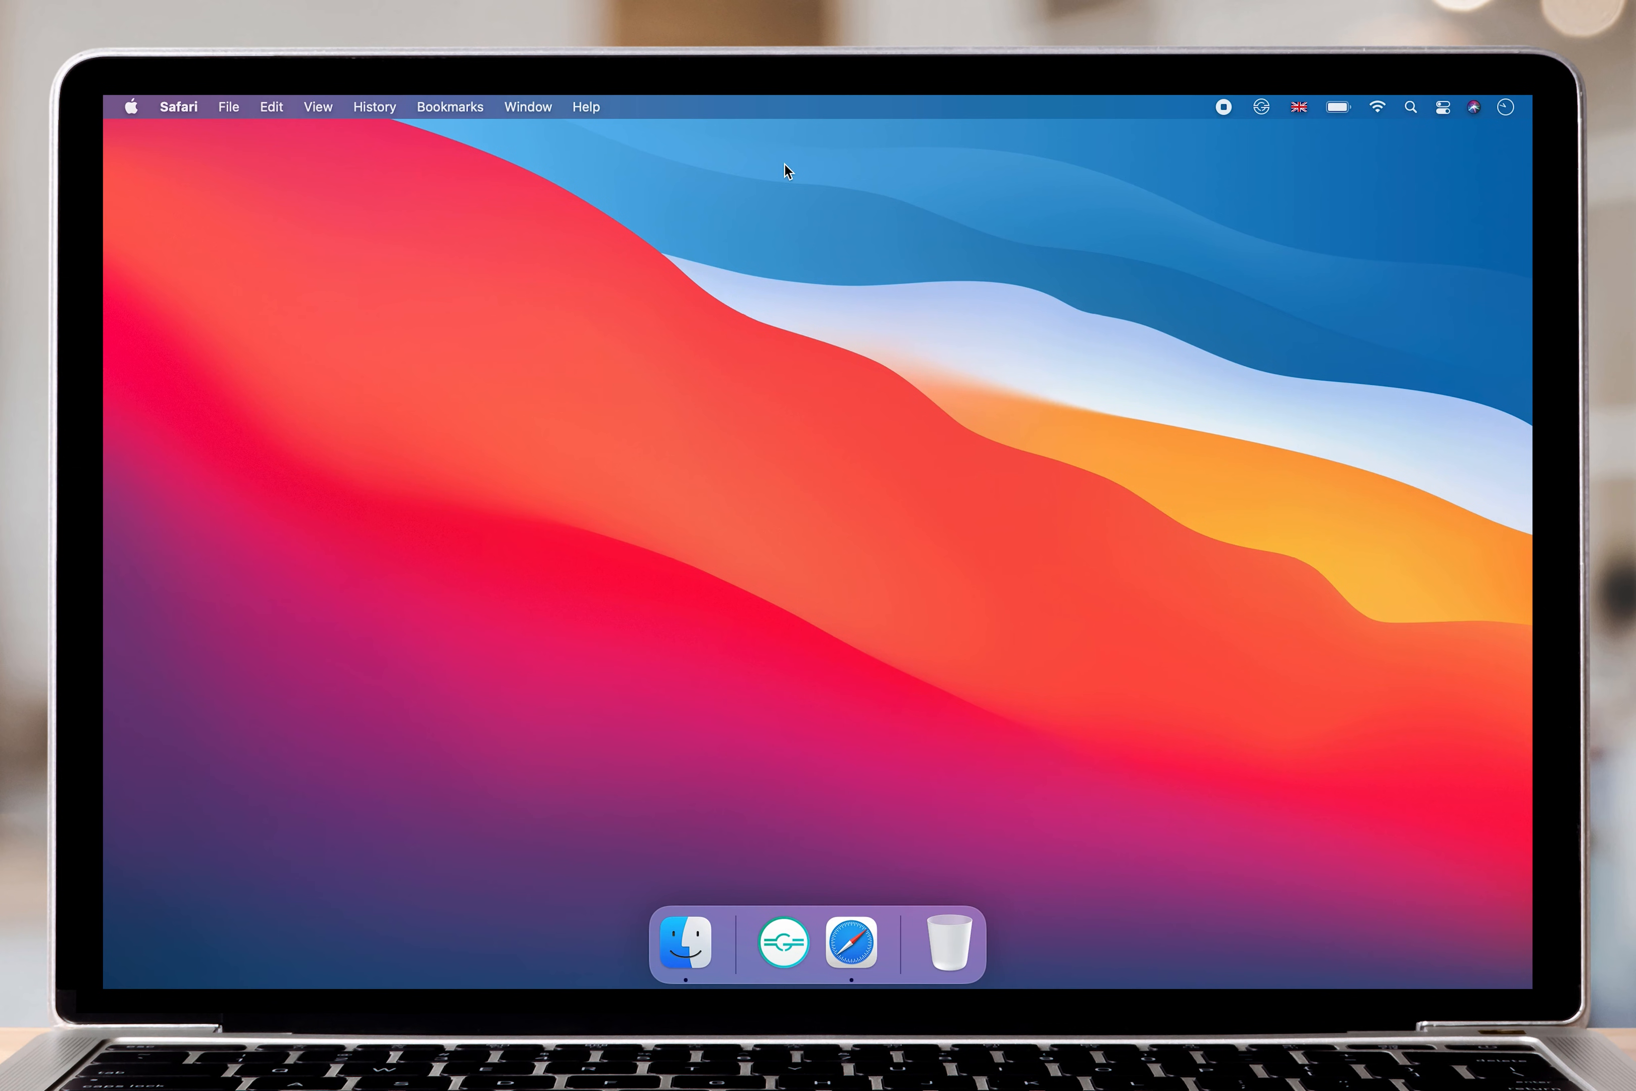
Switch to Gravio Studio 4, open the Localhost hub and enlarge its window to fill the desktop.
left_click(780, 943)
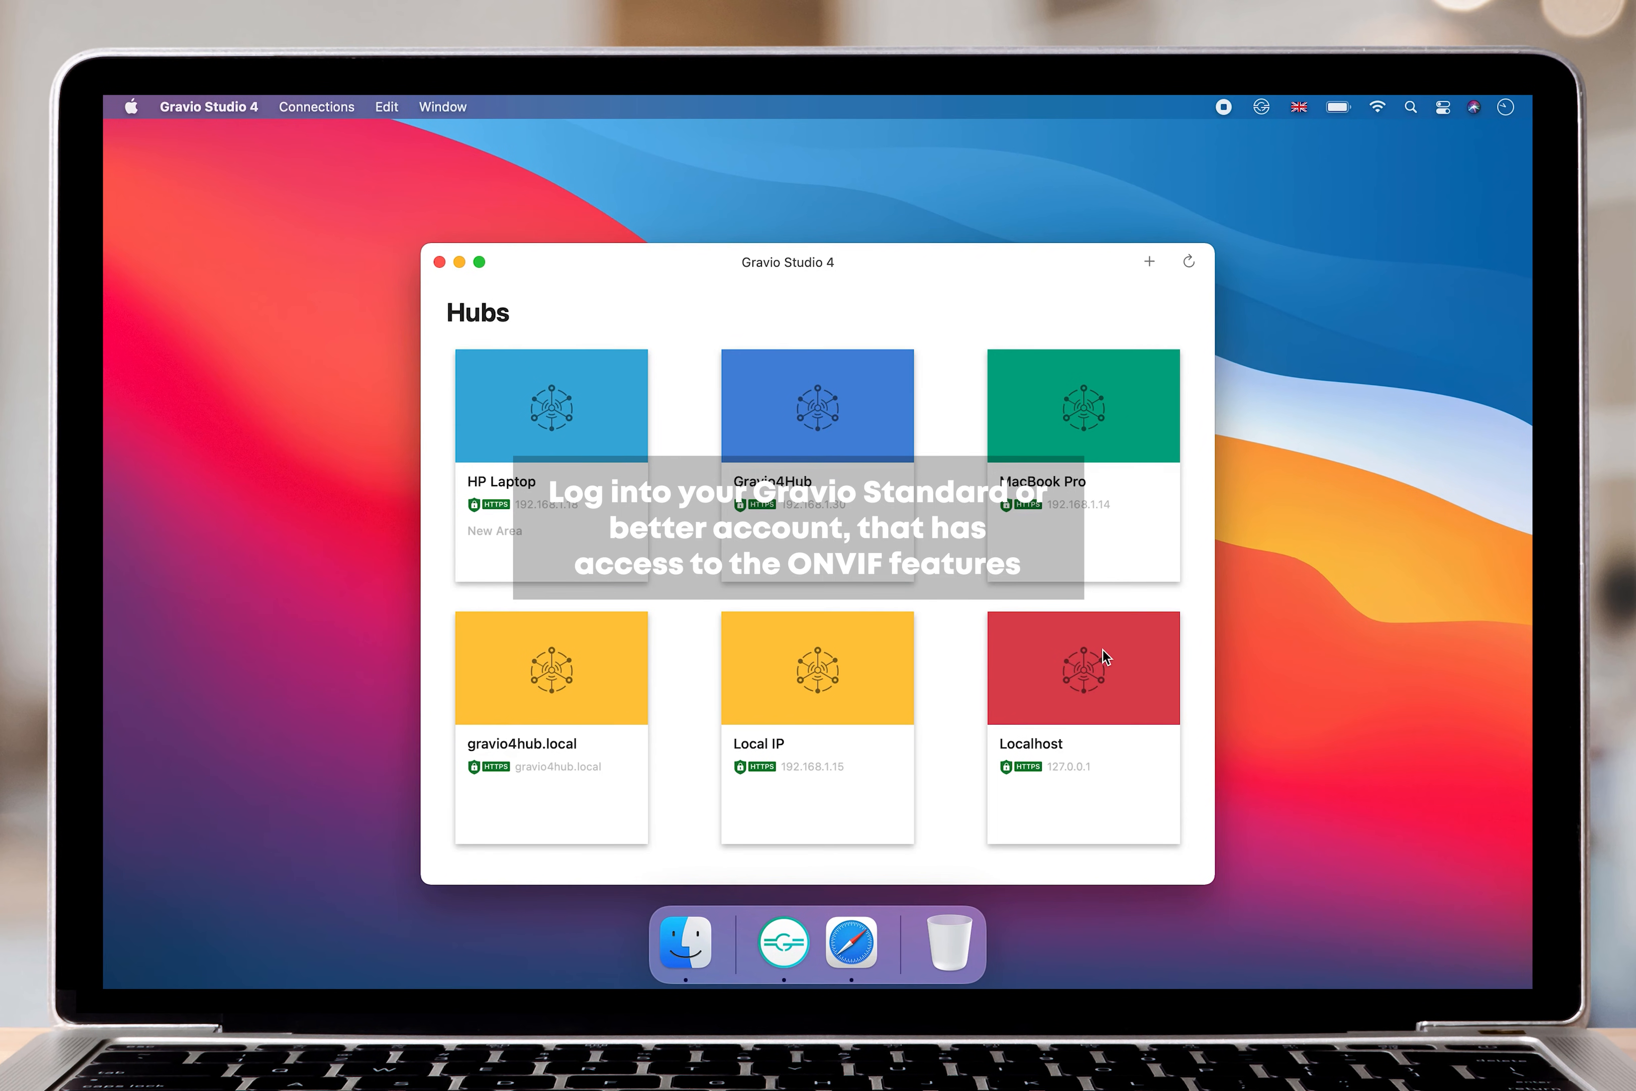
left_click(1083, 678)
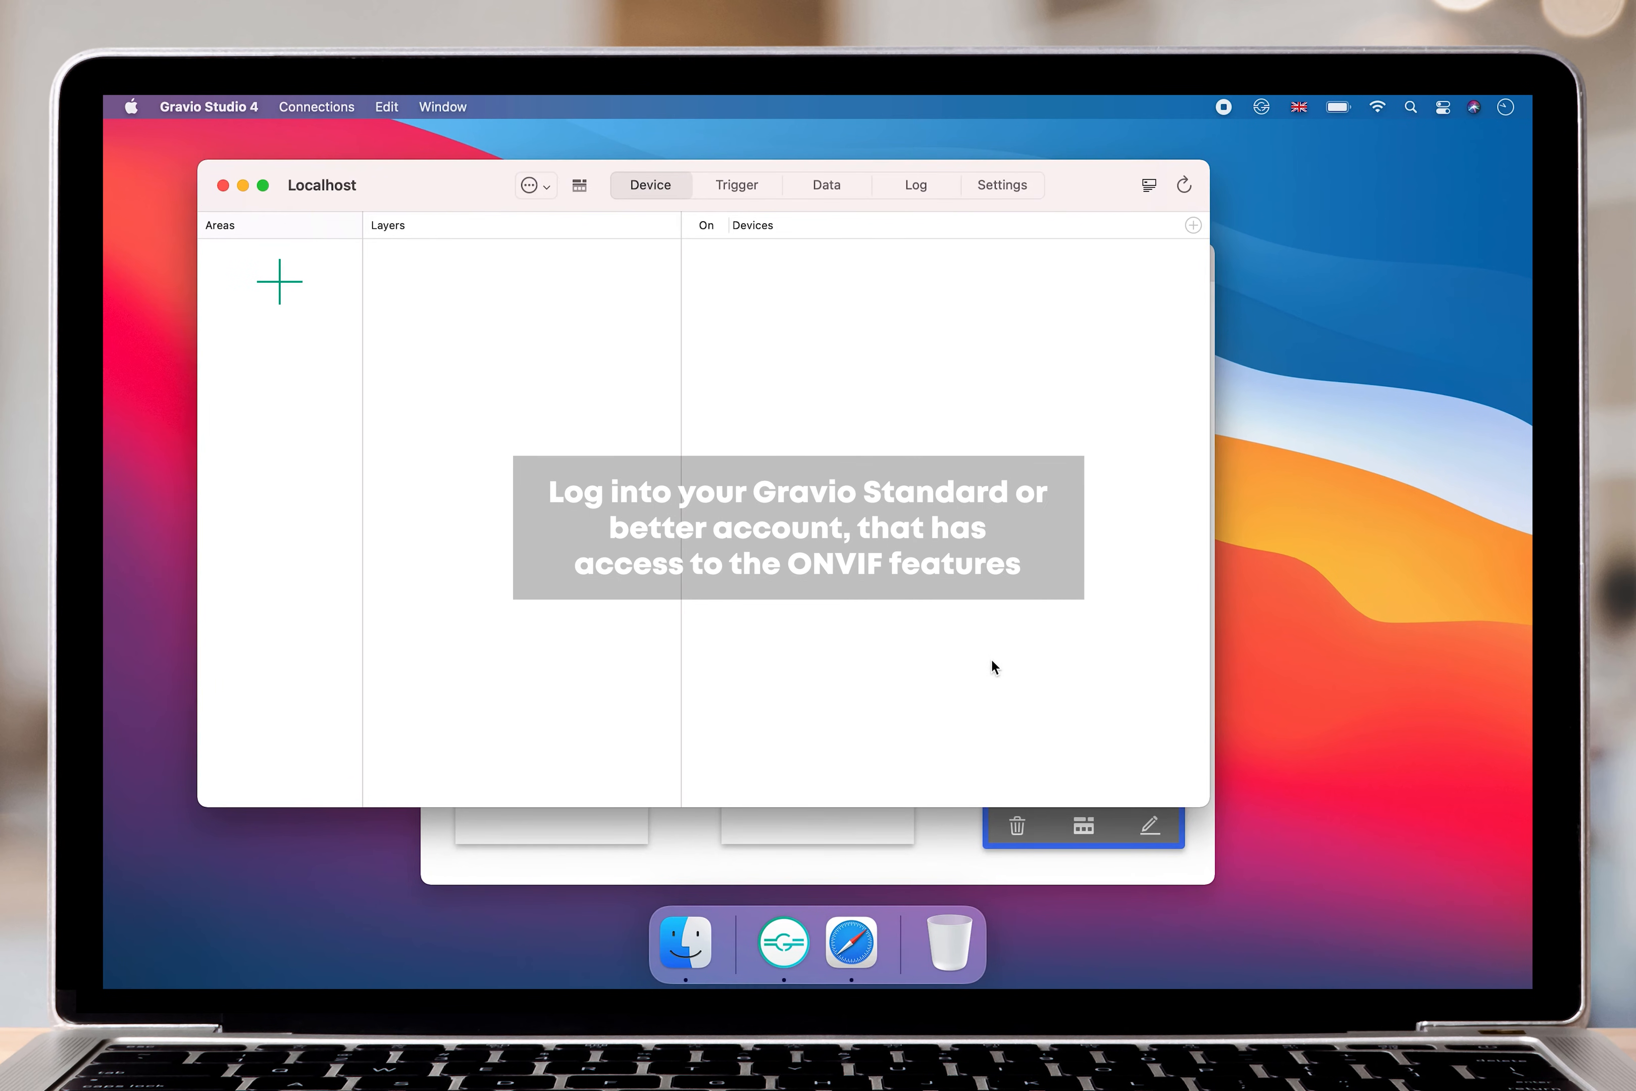
left_click_drag(437, 187, 331, 114)
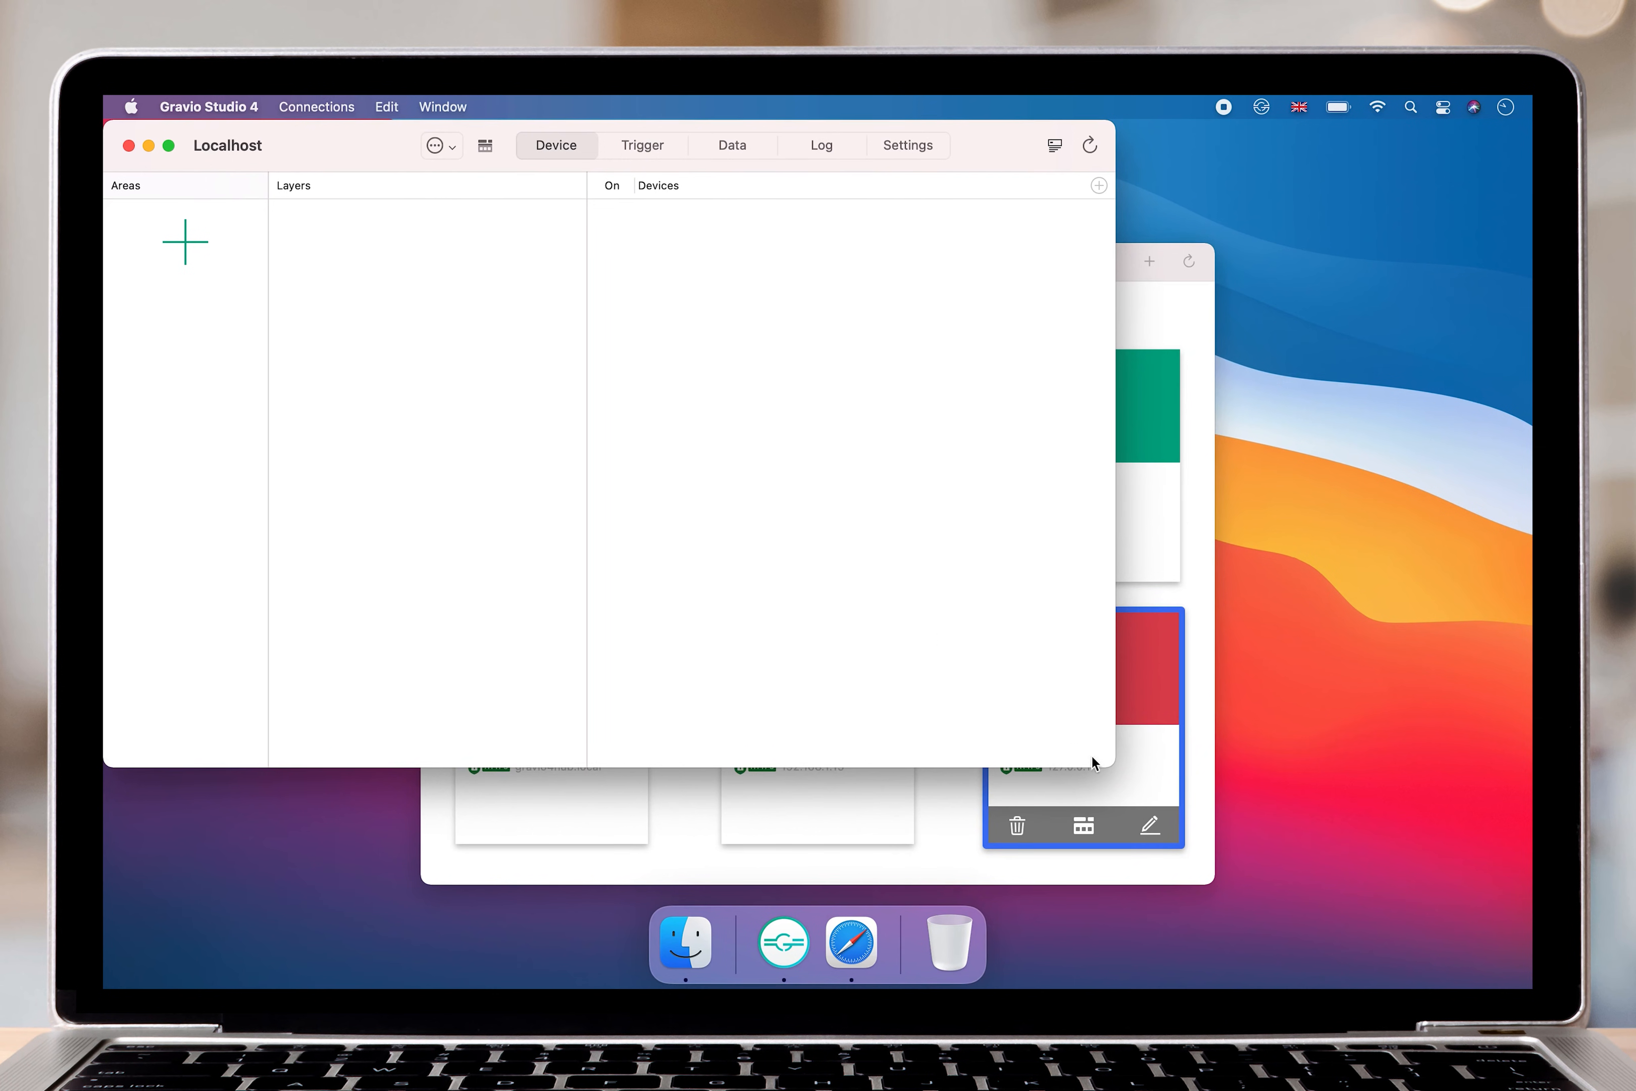
left_click_drag(1107, 761, 1525, 971)
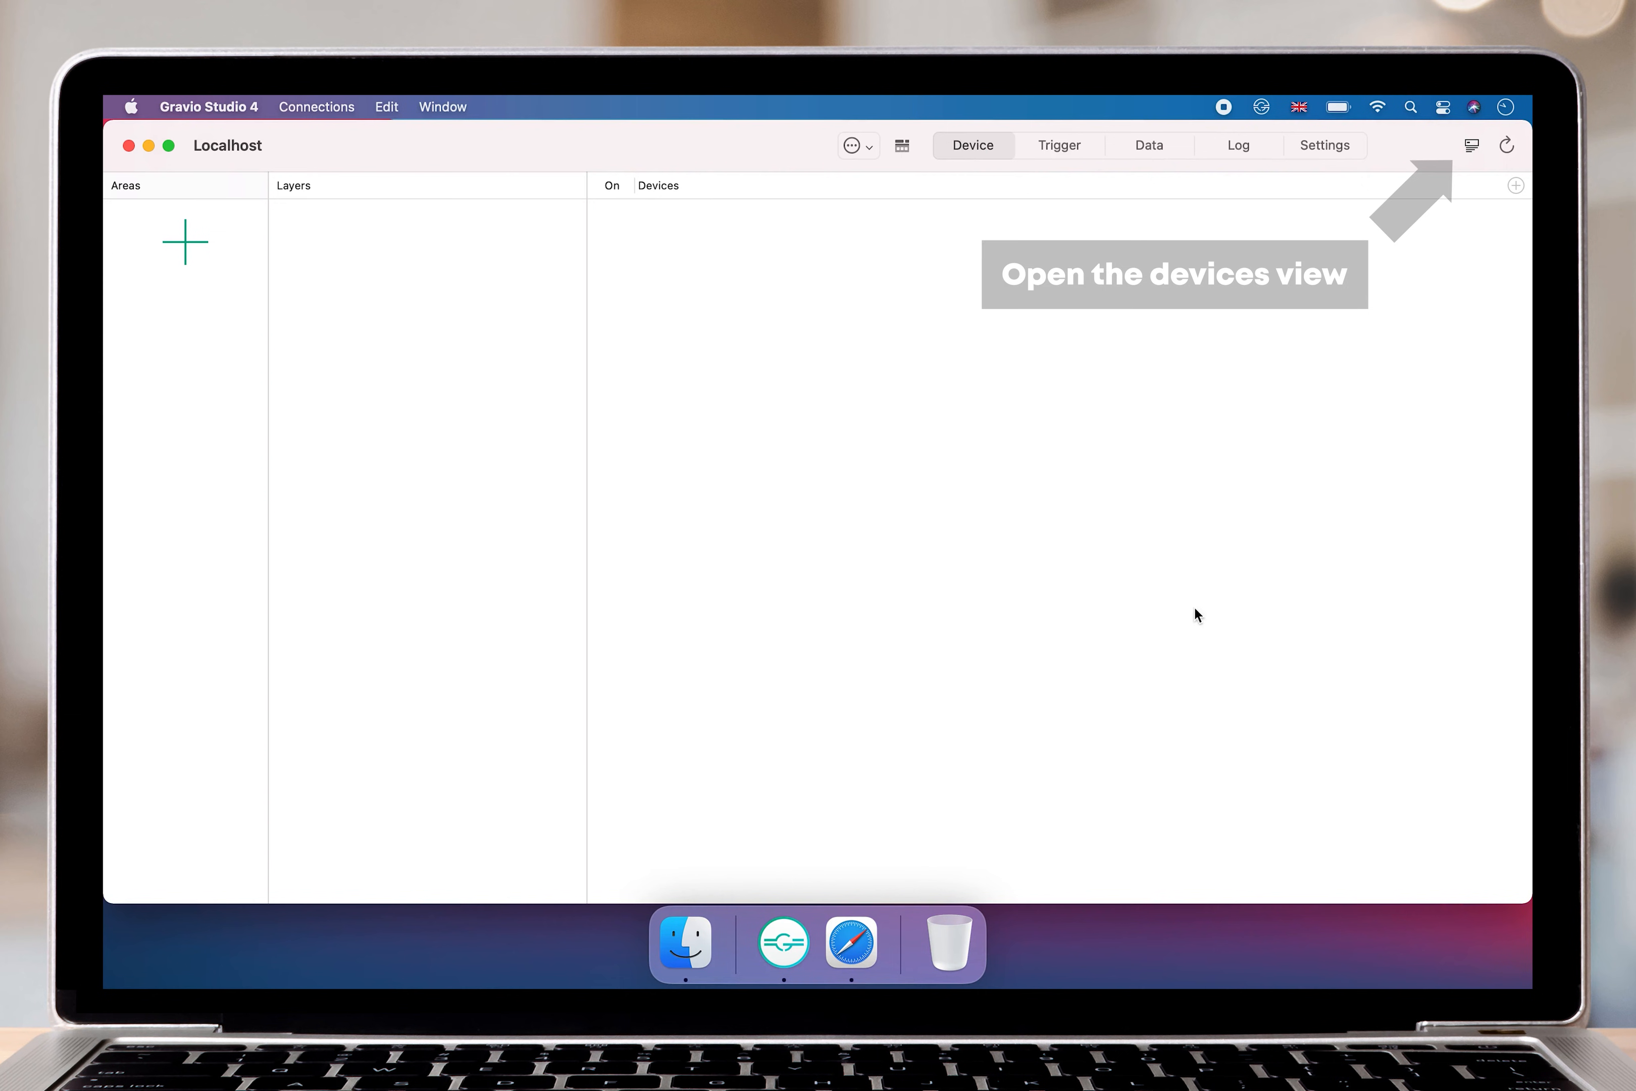
In the hub's device list, select the Sony camera and set its display name to Sony Camera.
left_click(1470, 152)
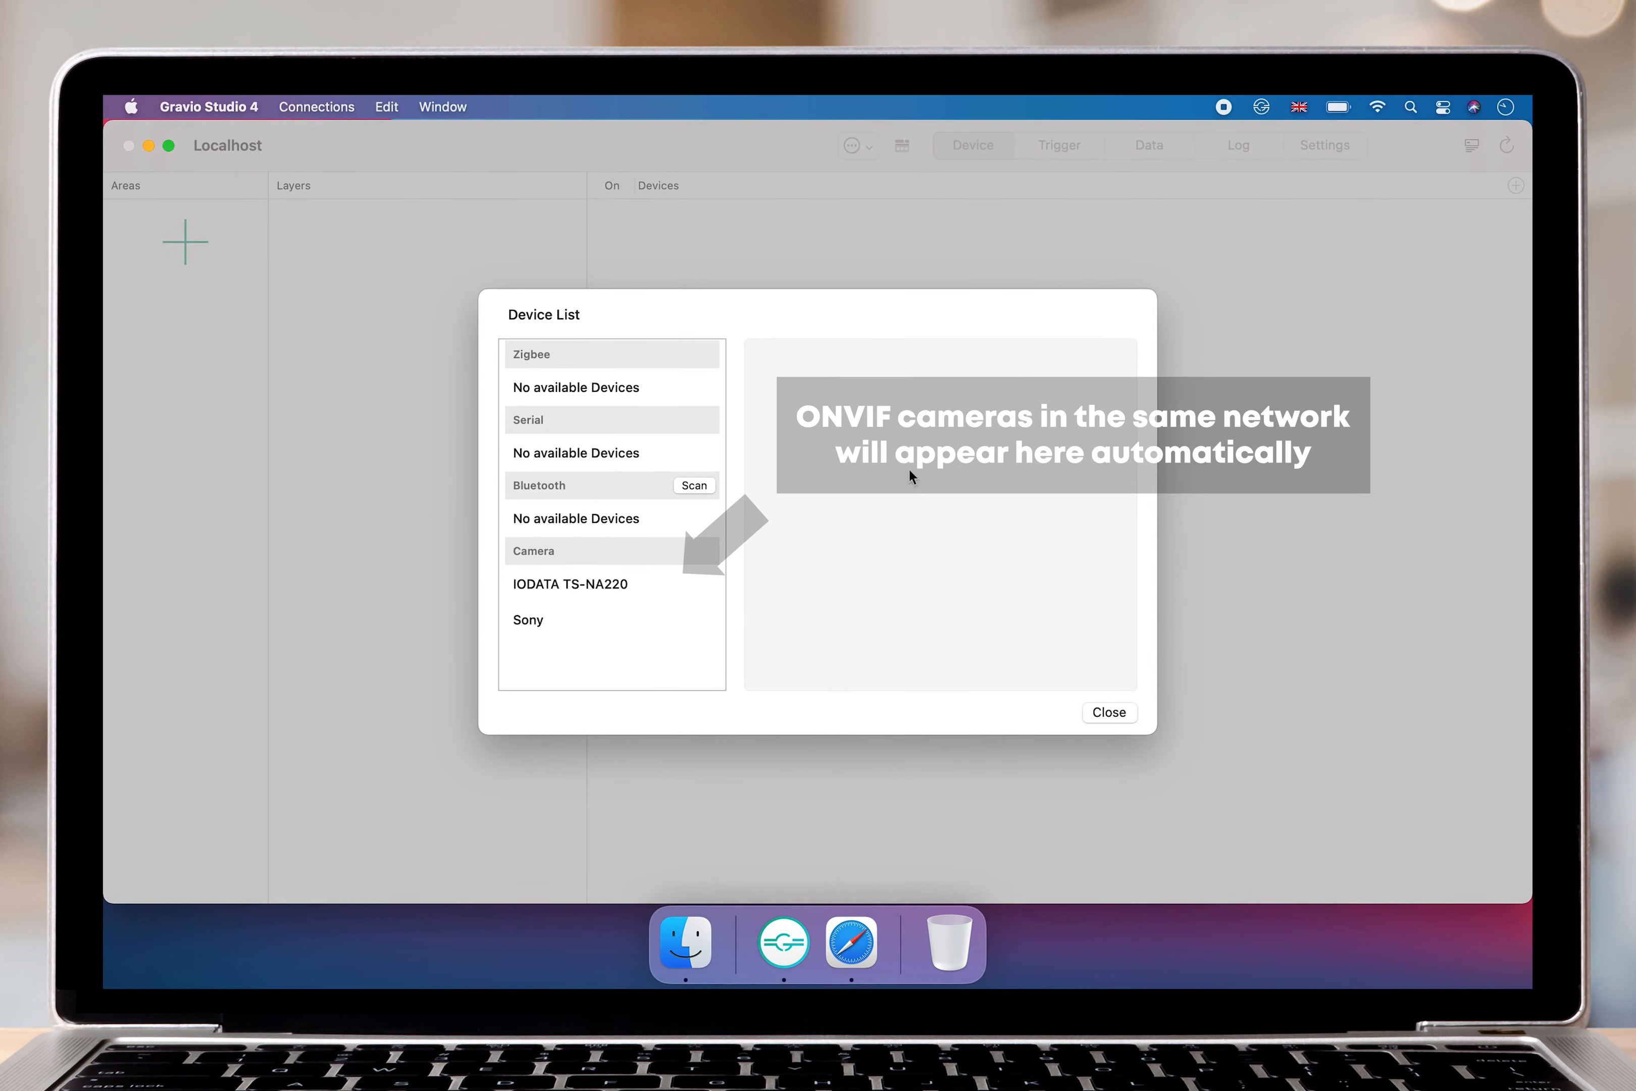
left_click(565, 628)
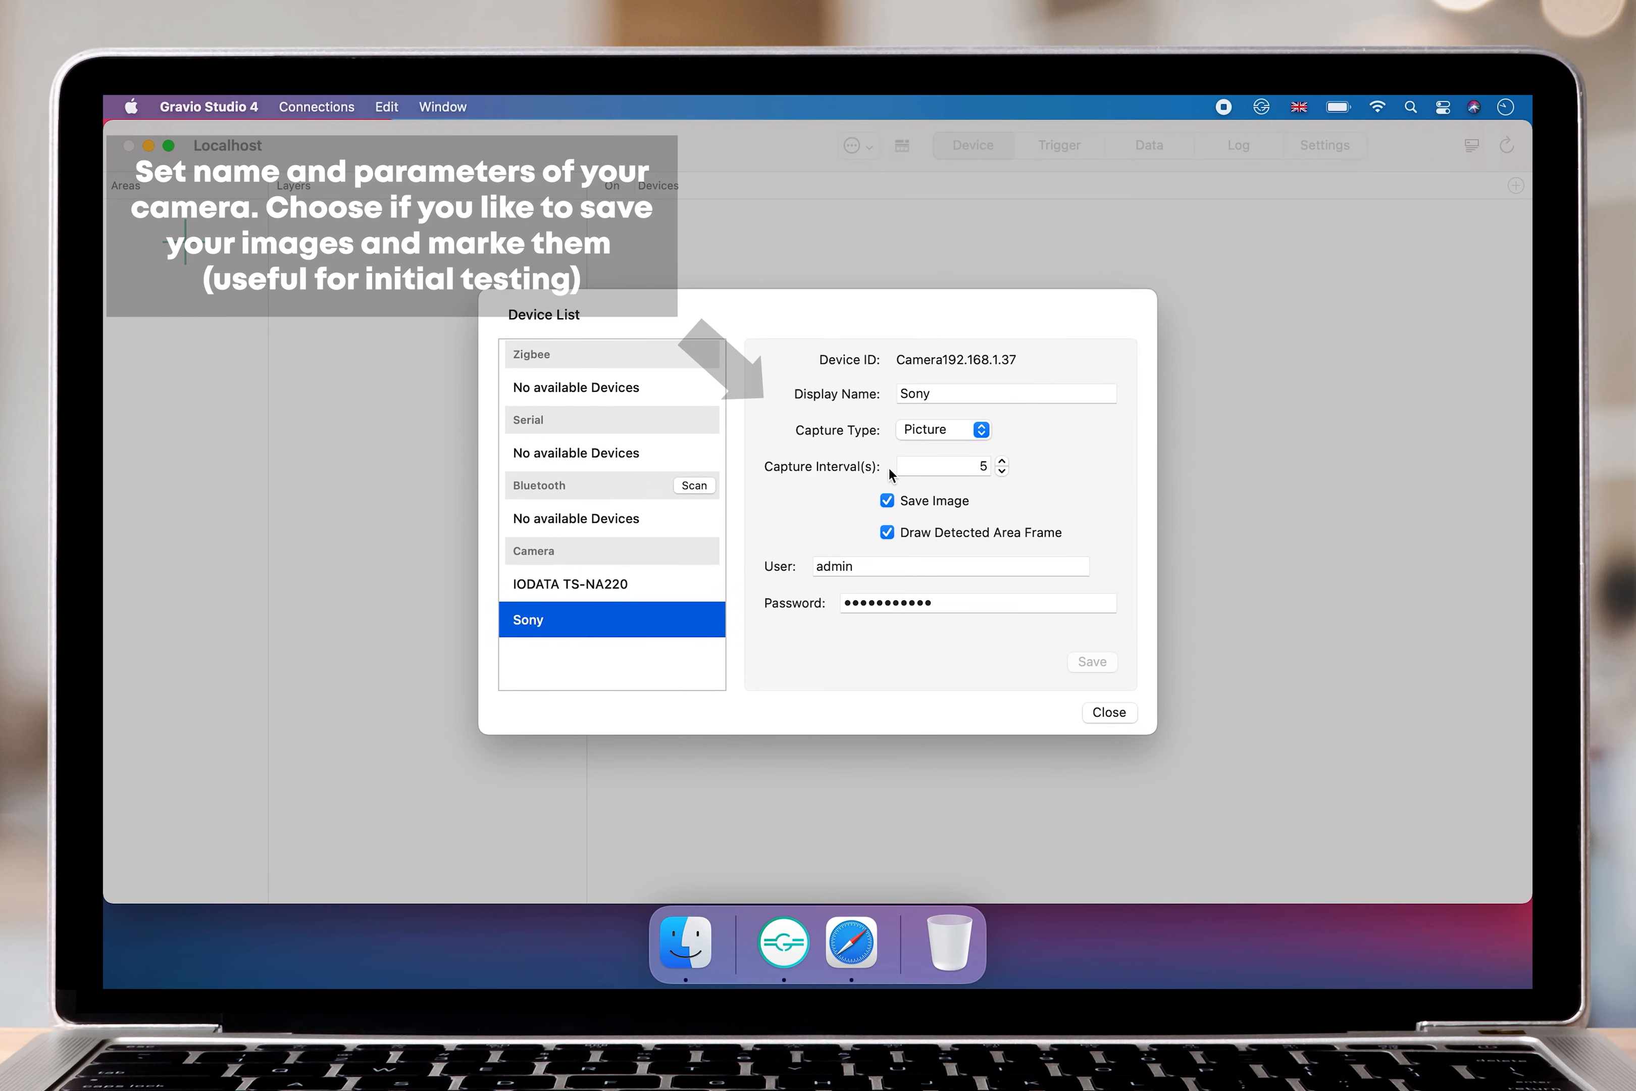
left_click(943, 395)
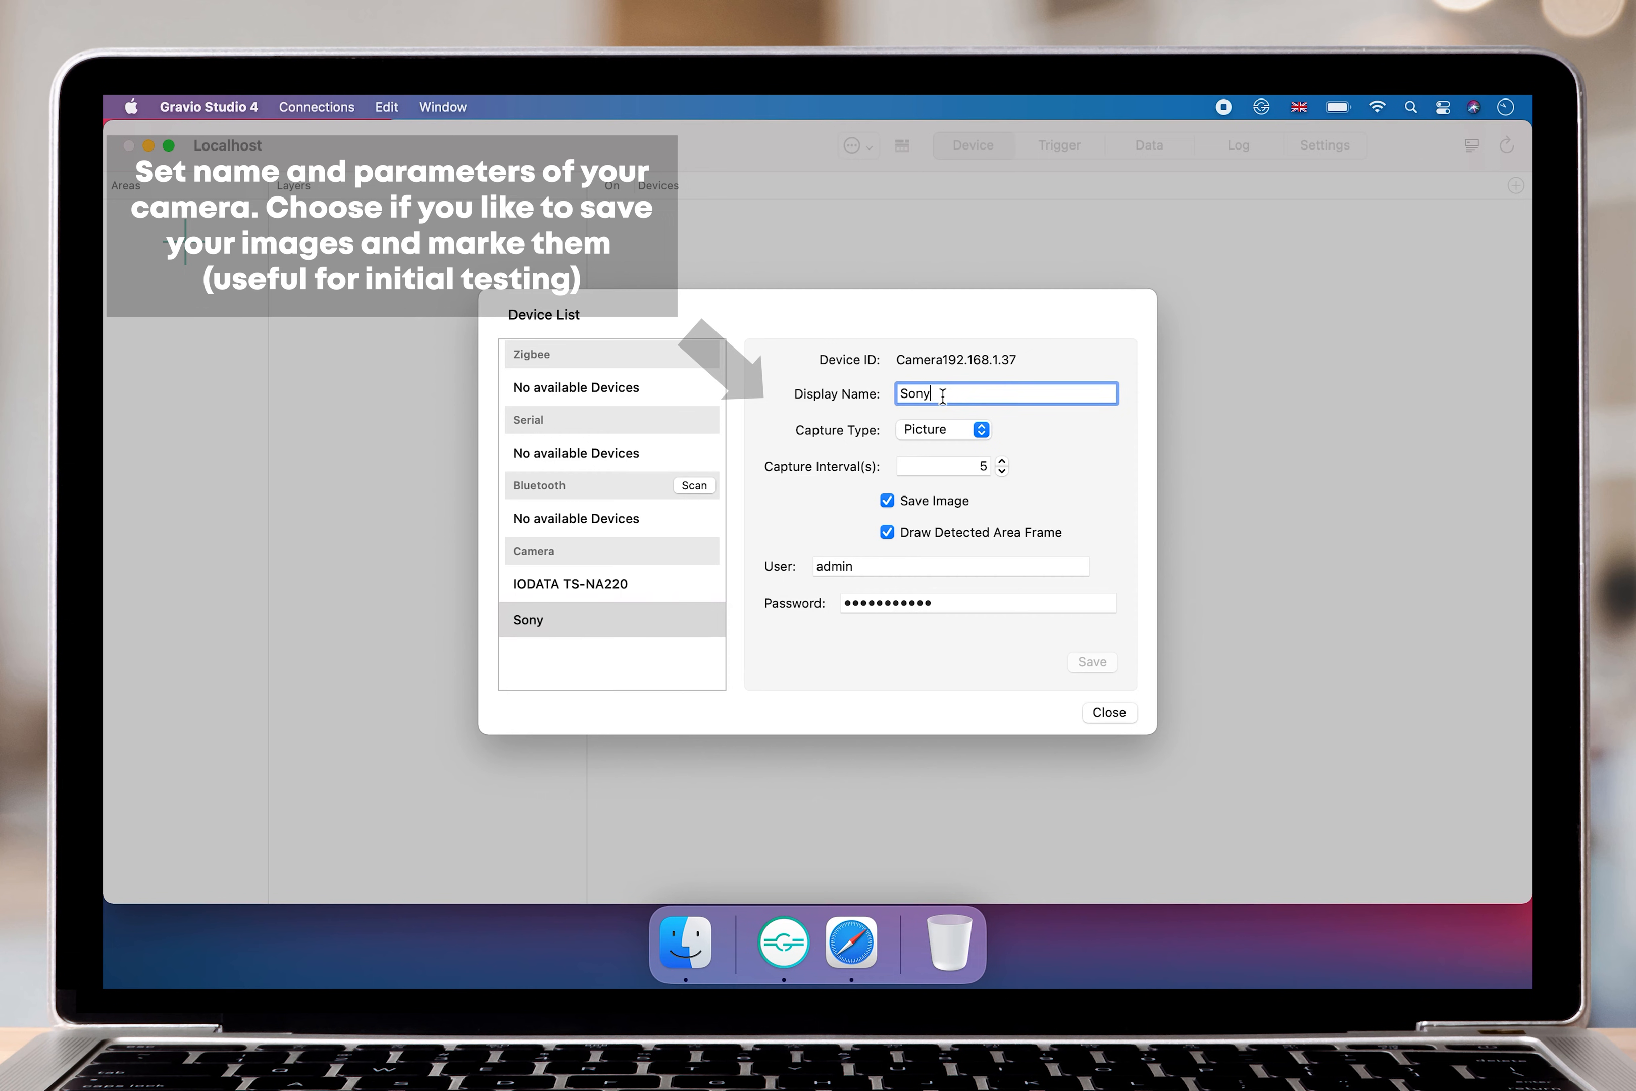
type("Camera")
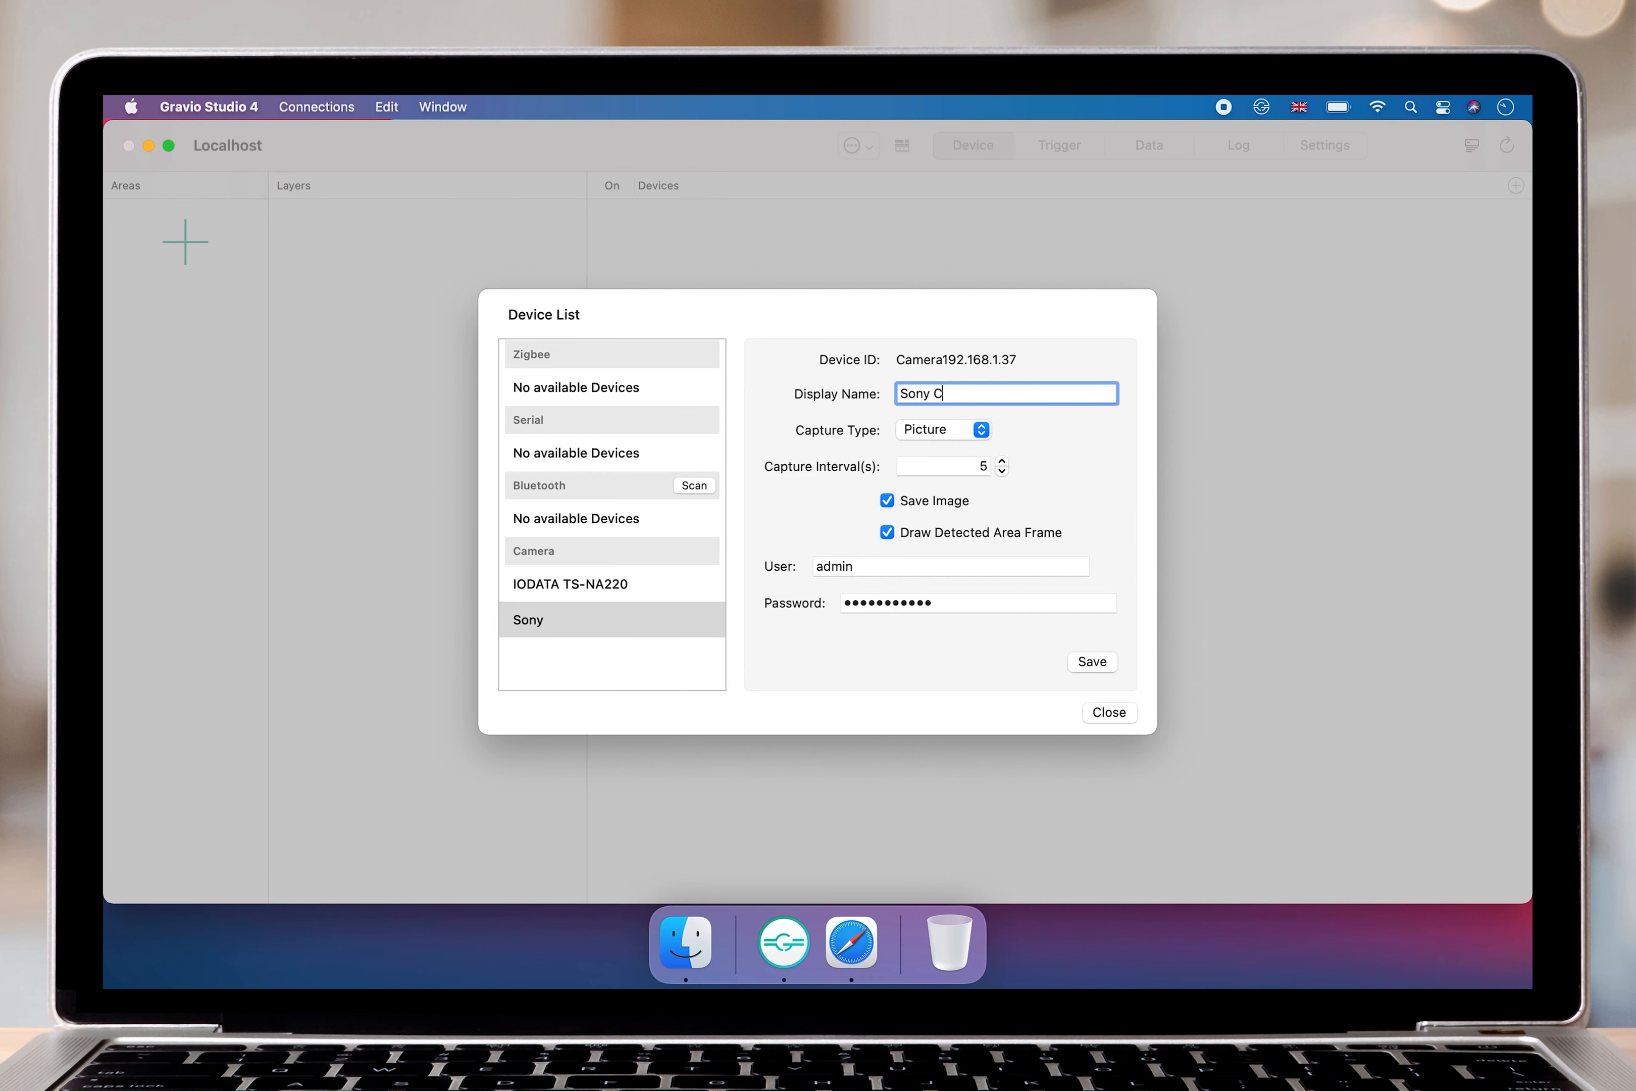
Configure the camera to capture a Picture every 3 seconds, with Save Image and Draw Detected Area Frame enabled.
left_click(923, 428)
left_click(924, 429)
left_click(919, 499)
left_click(919, 499)
left_click(921, 536)
Enter admin as the camera's user and fill in its password, save the settings and close the device list.
double_click(852, 566)
type("admin")
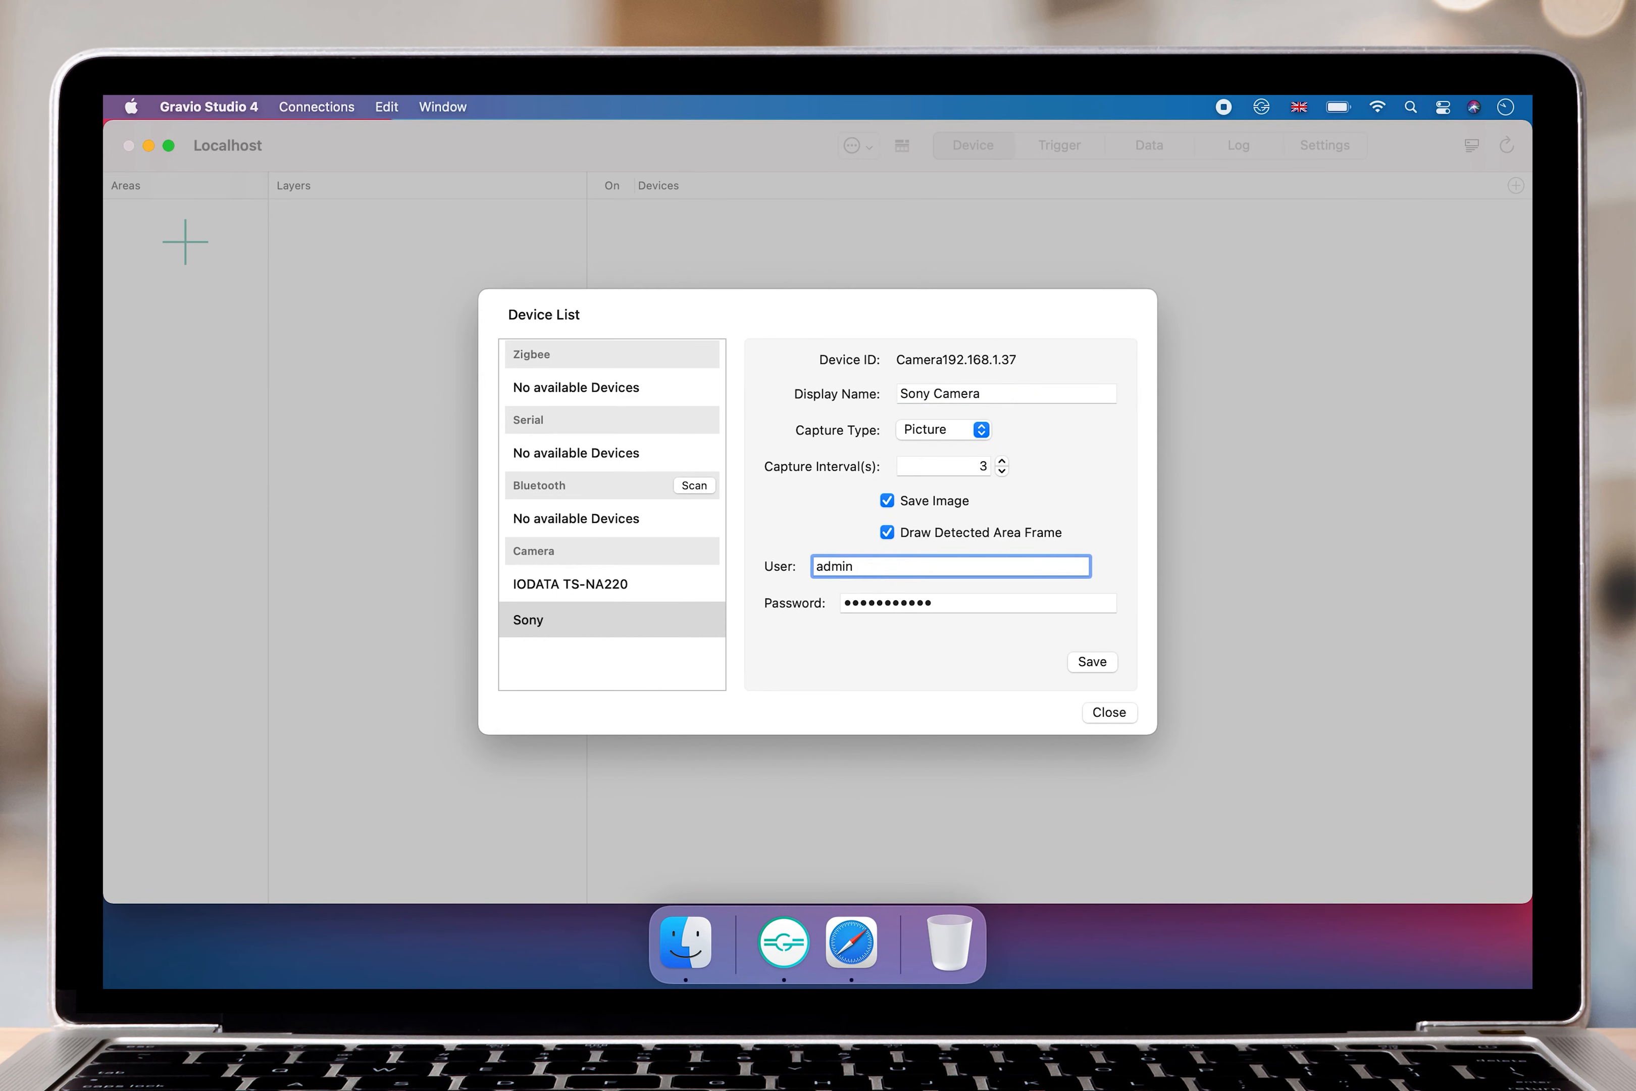
key("Tab")
type("•••")
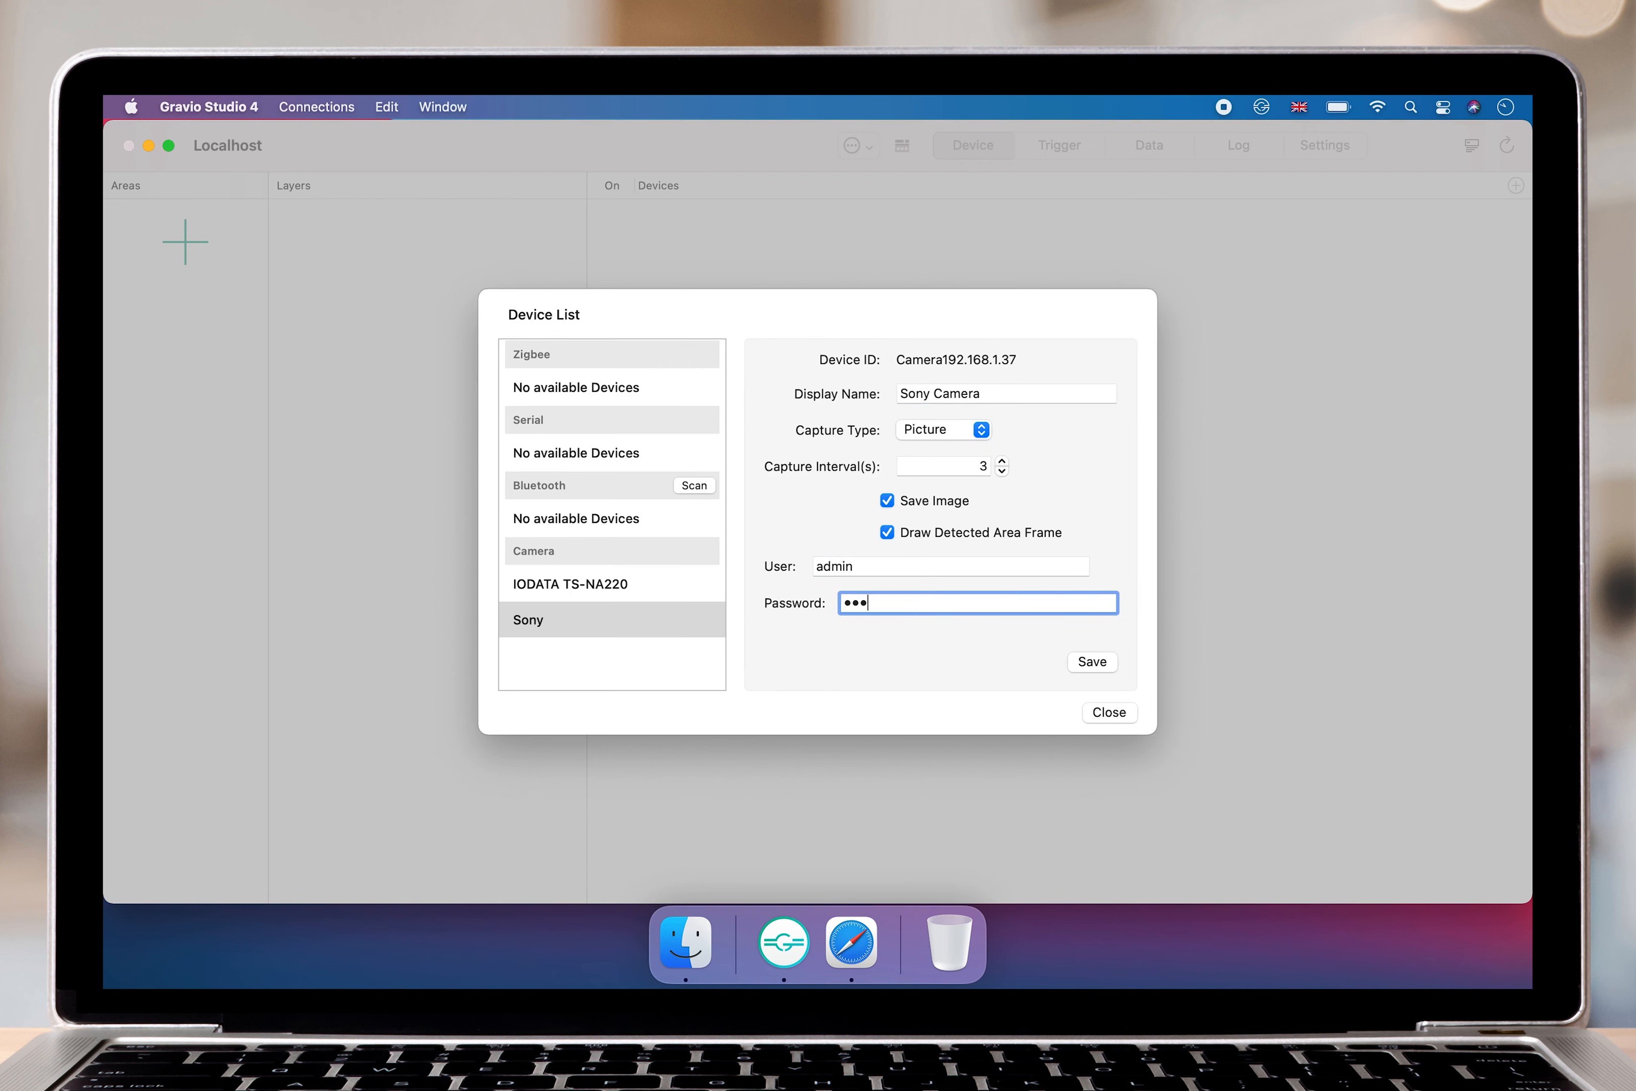
type("••••••••")
left_click(1101, 709)
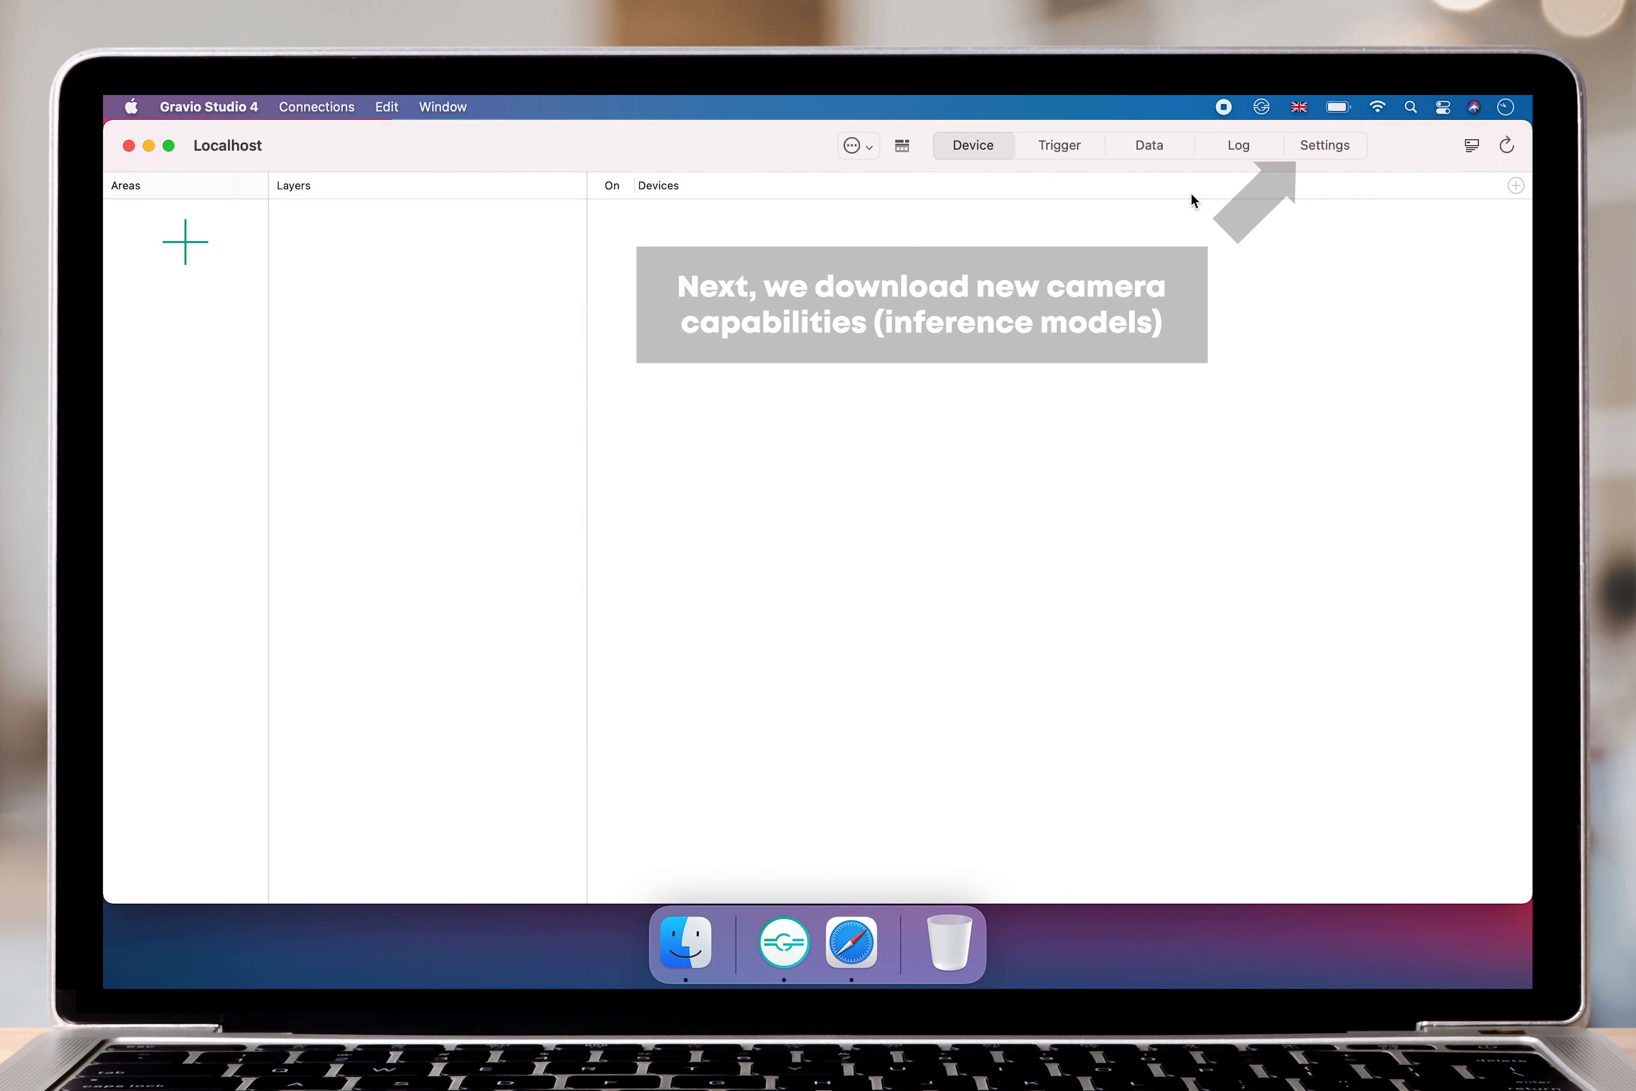
Check the deployment of the NumberOfPeopleTensorFlow image inference model in the hub settings, and return to the device view.
left_click(1316, 145)
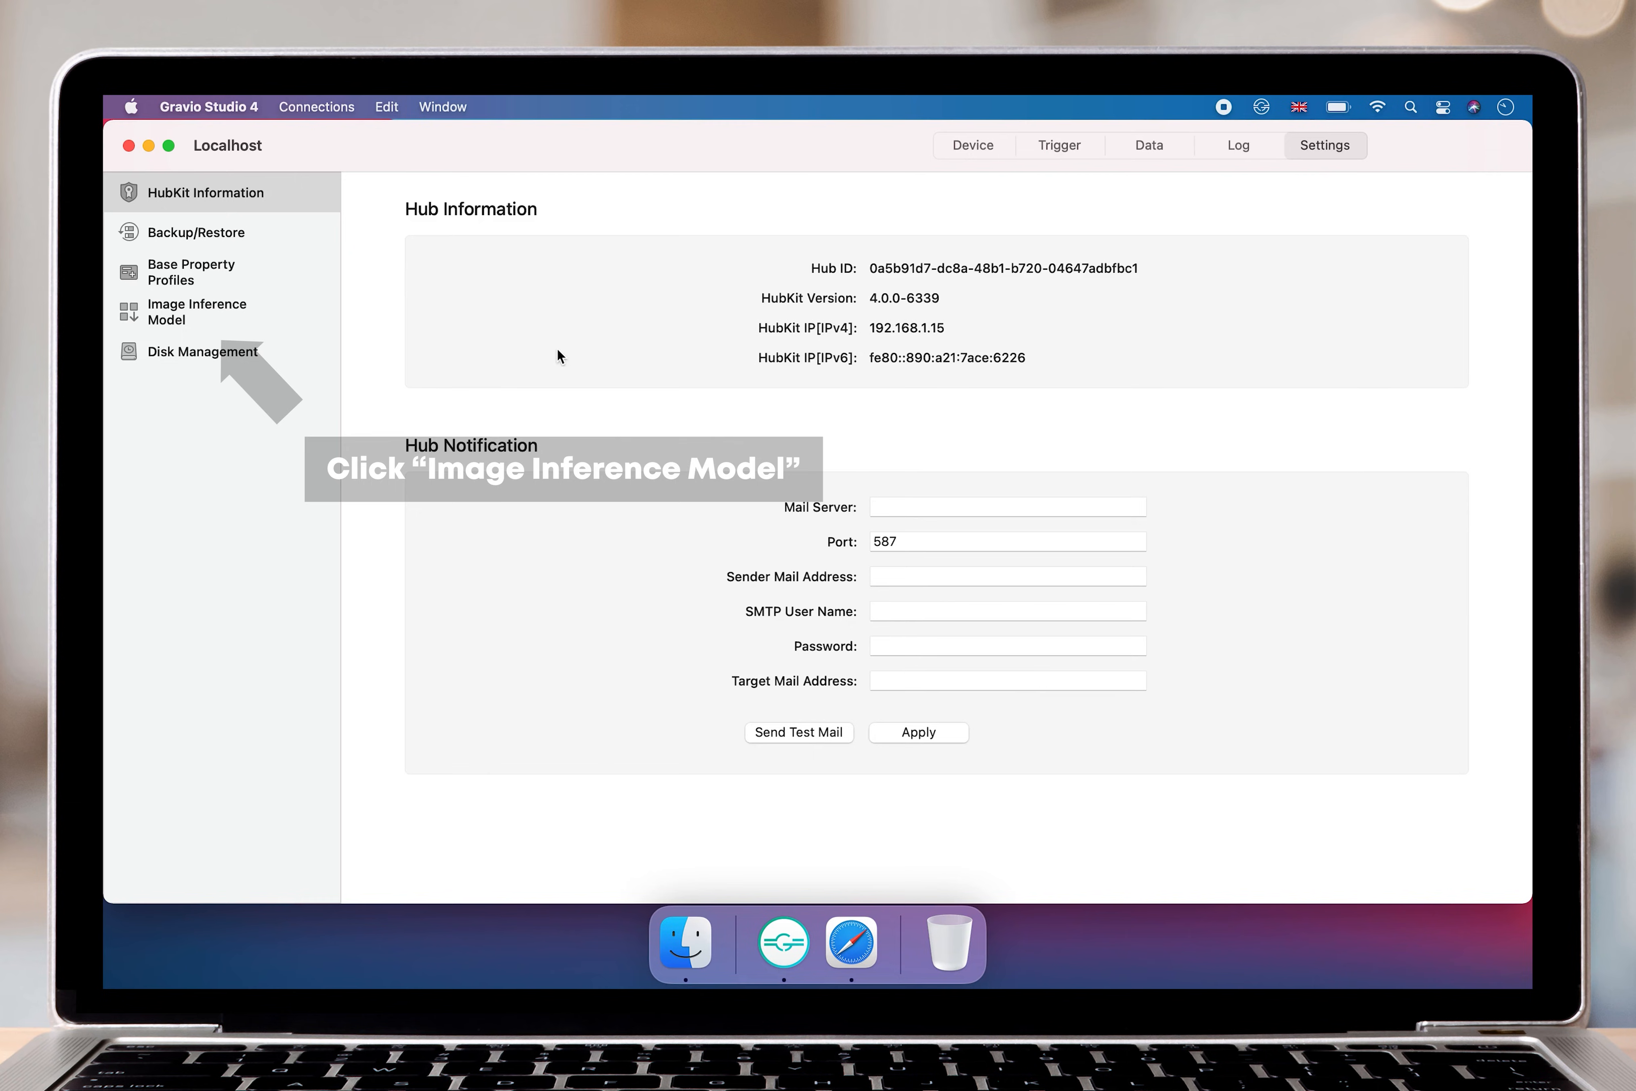
left_click(240, 324)
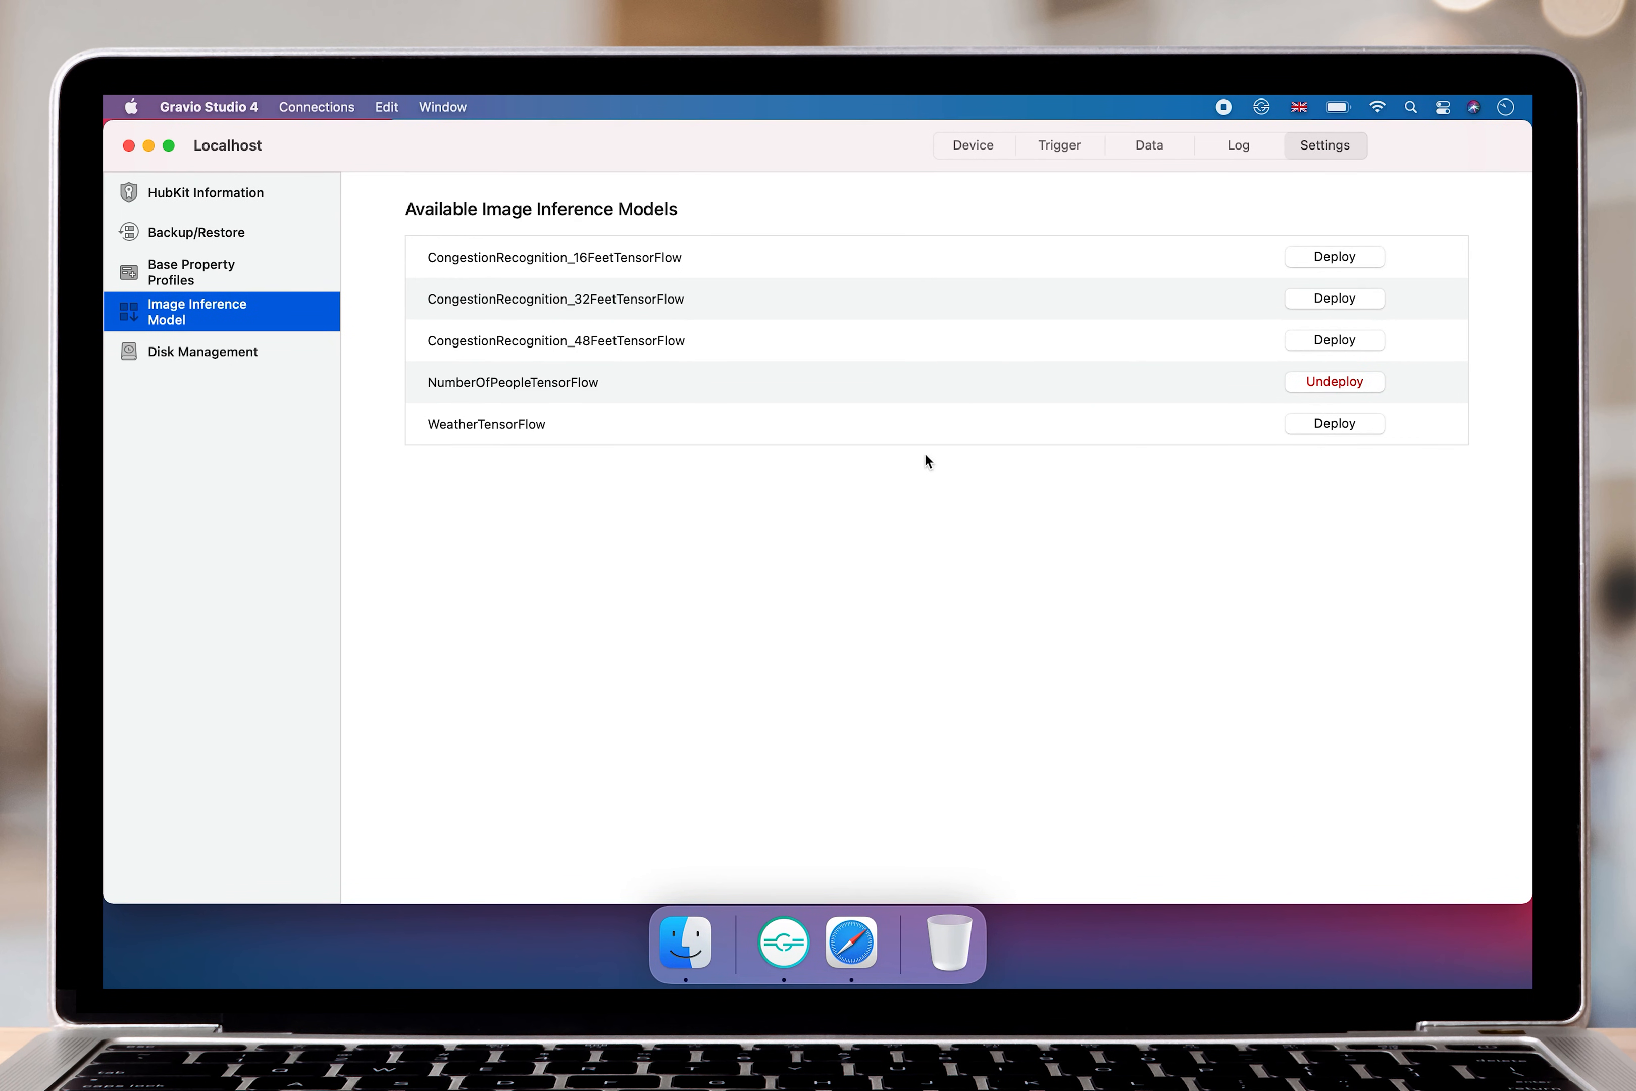
left_click(965, 147)
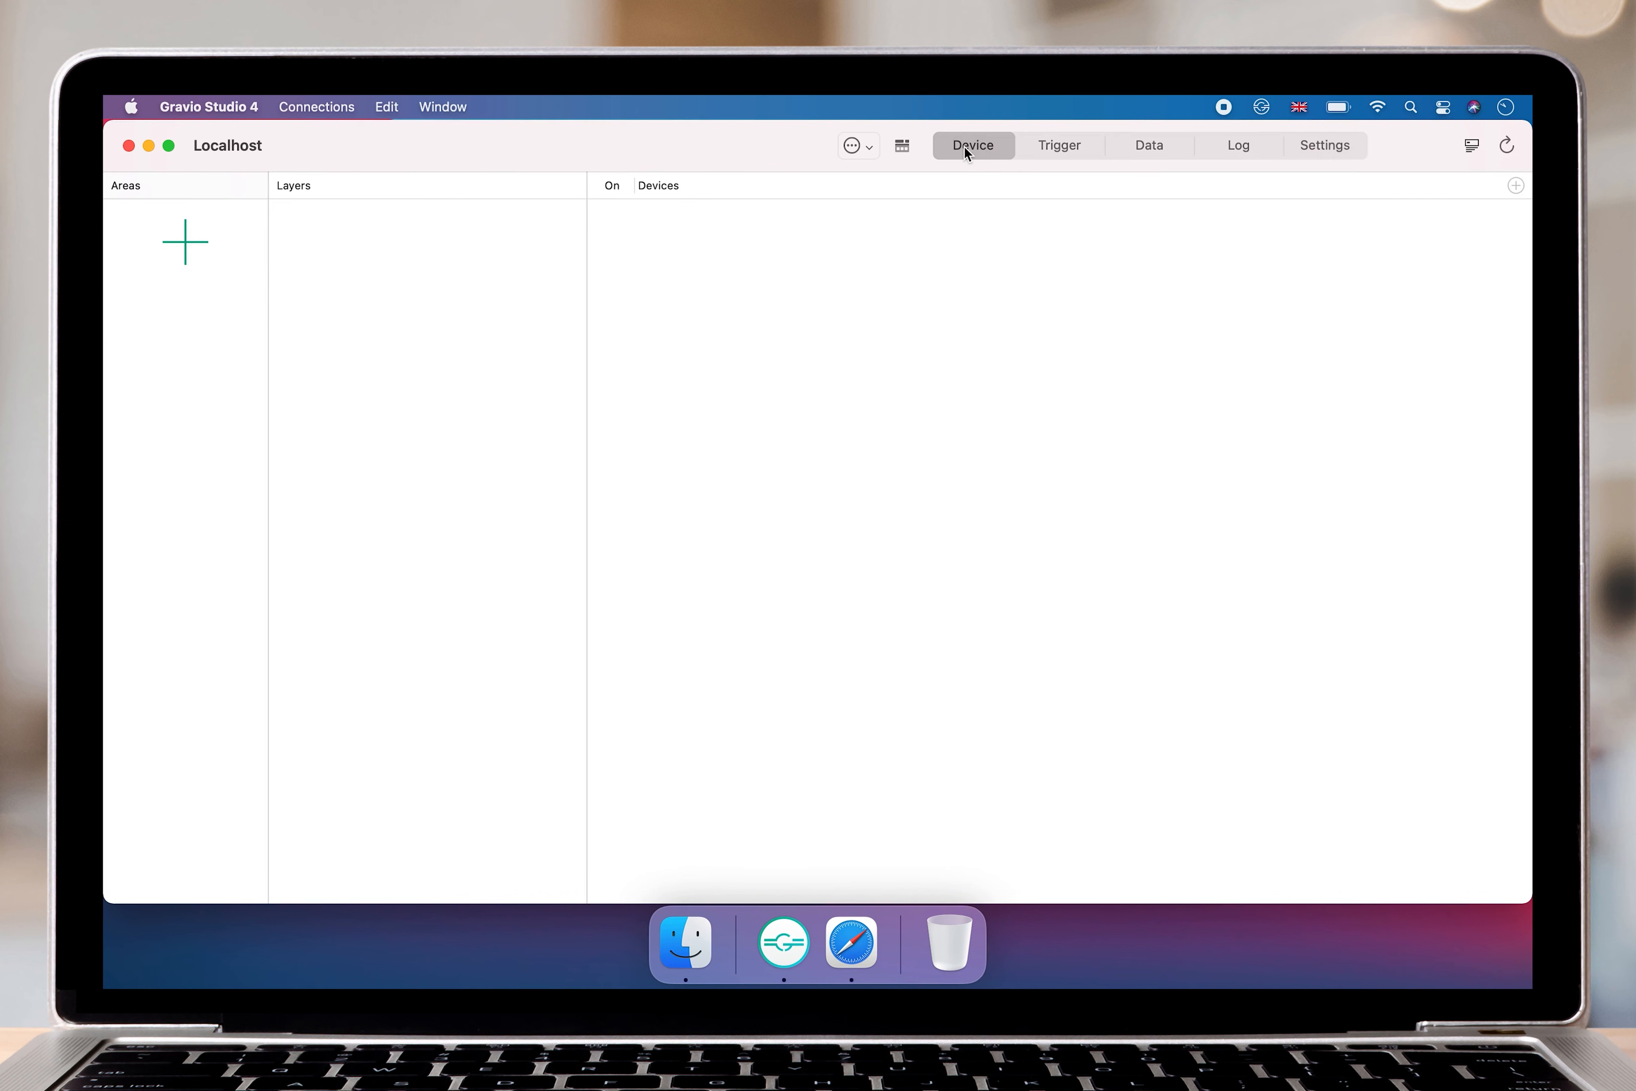
Add a new area named TV Area with the default background.
left_click(211, 247)
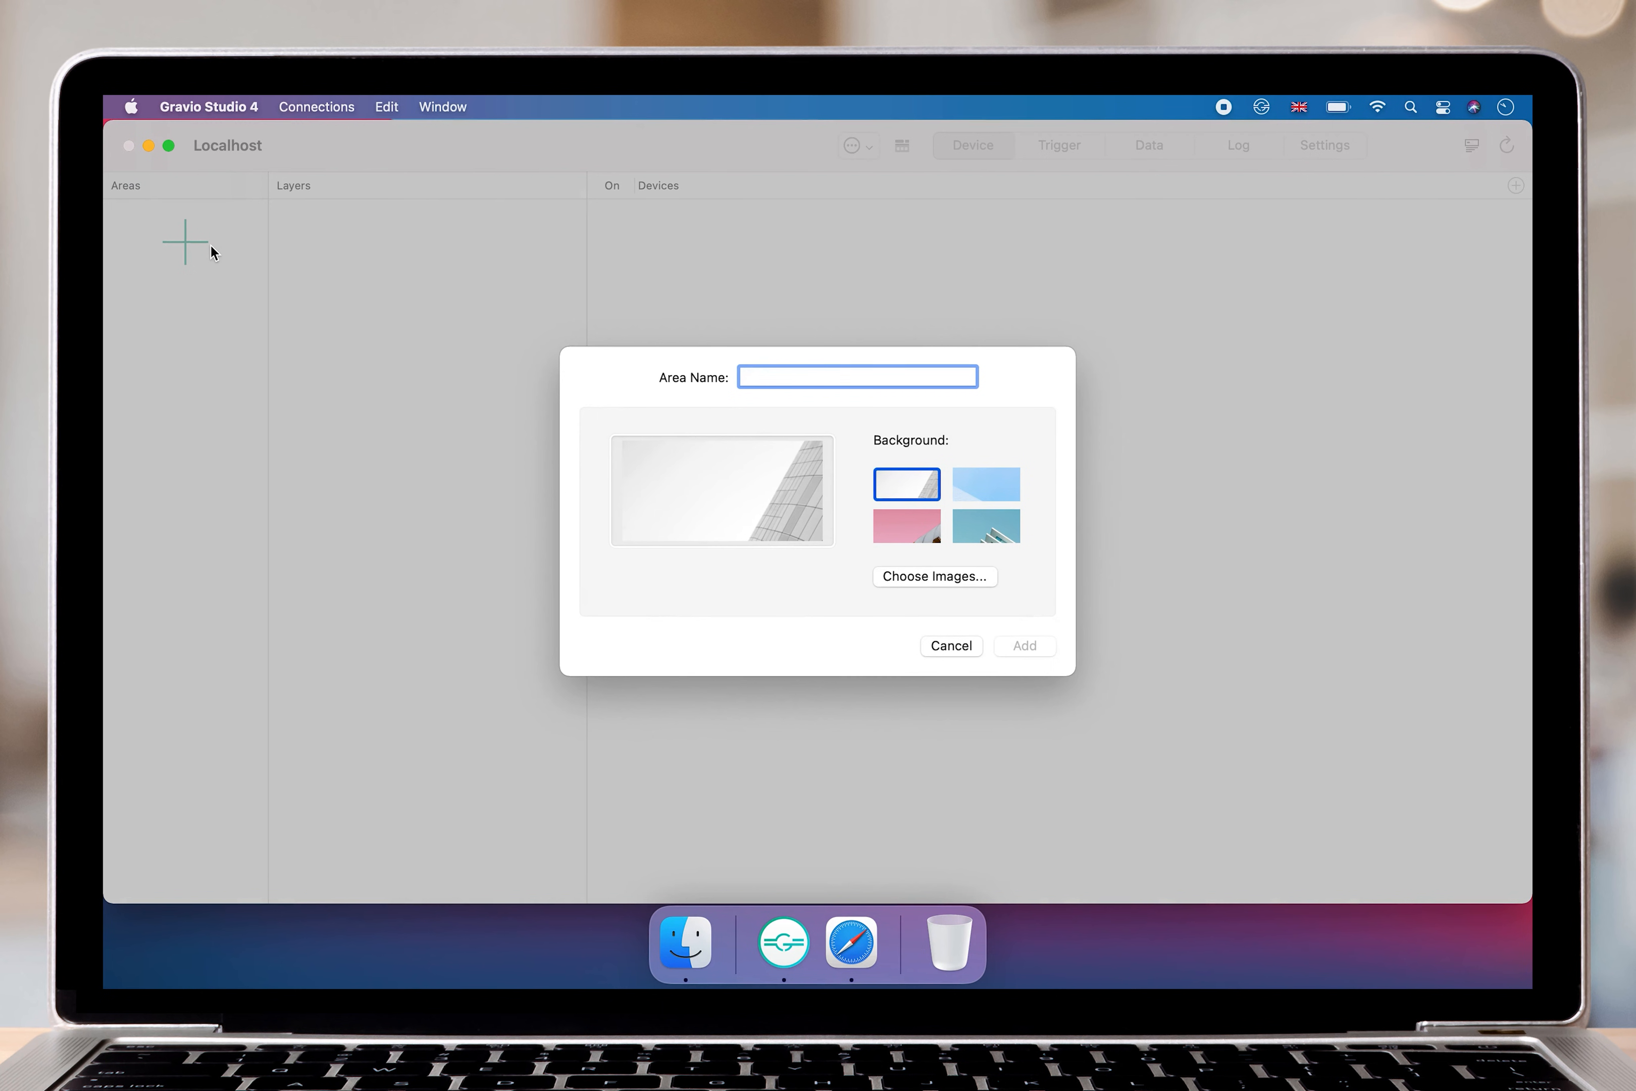
type("TV Area")
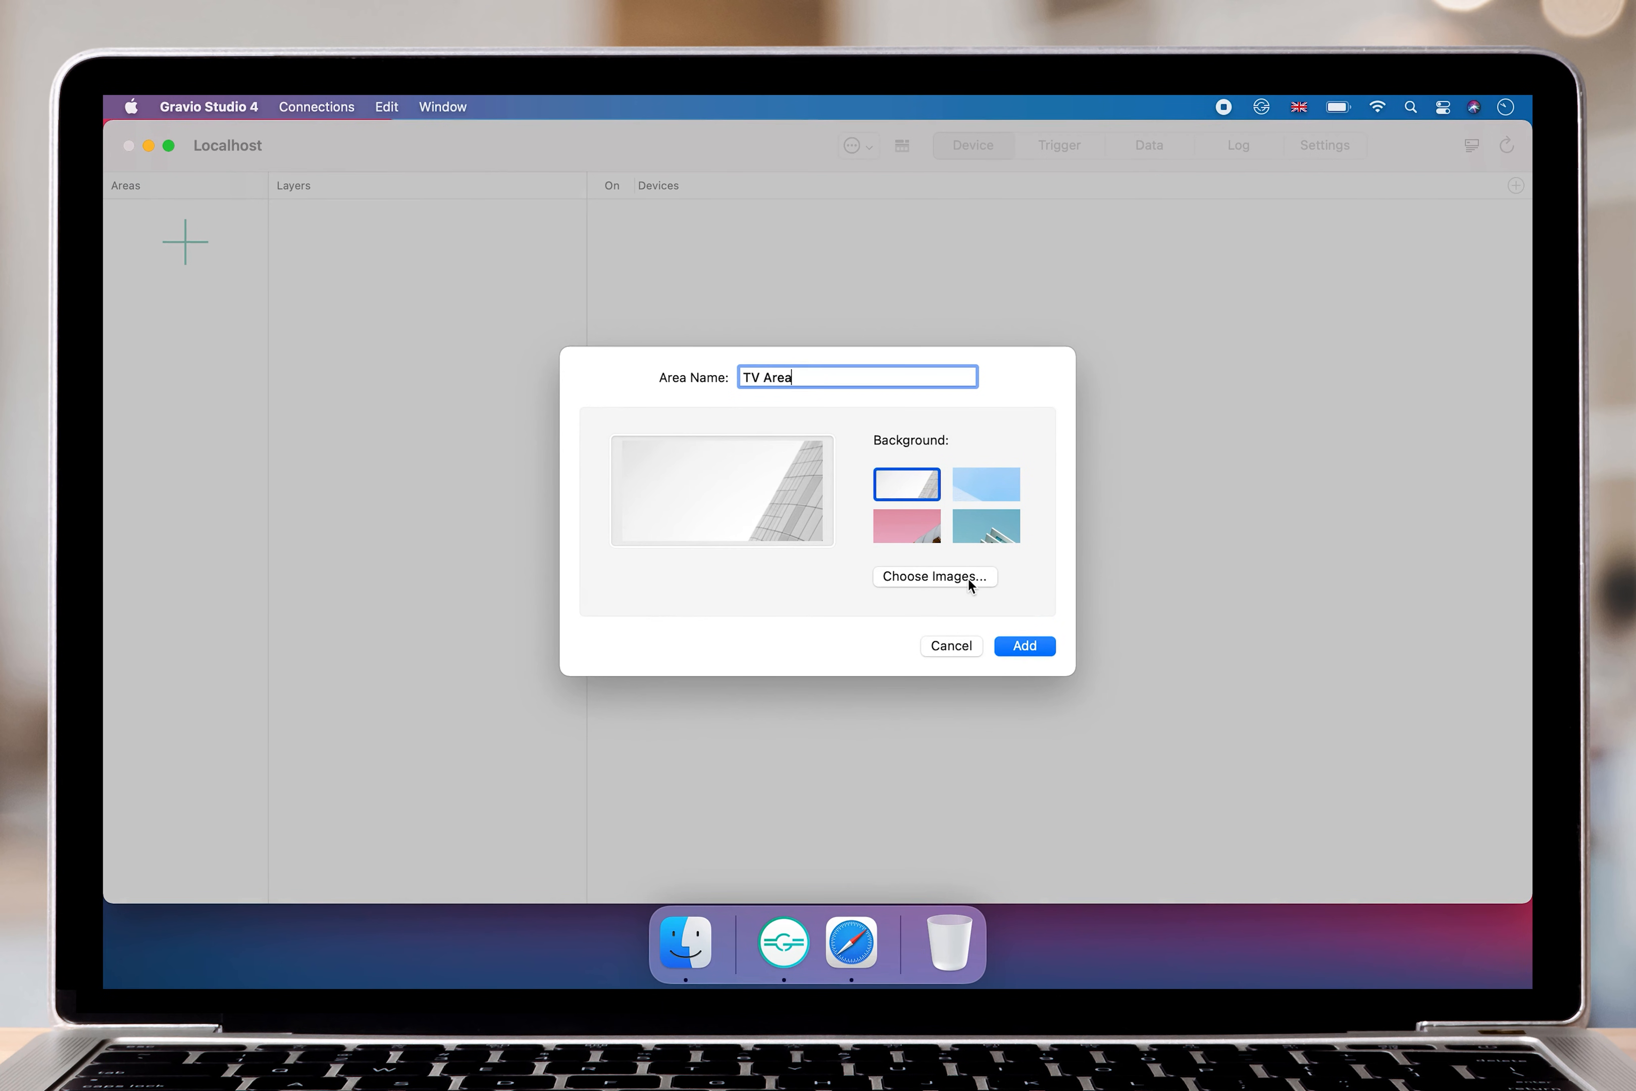
left_click(1027, 649)
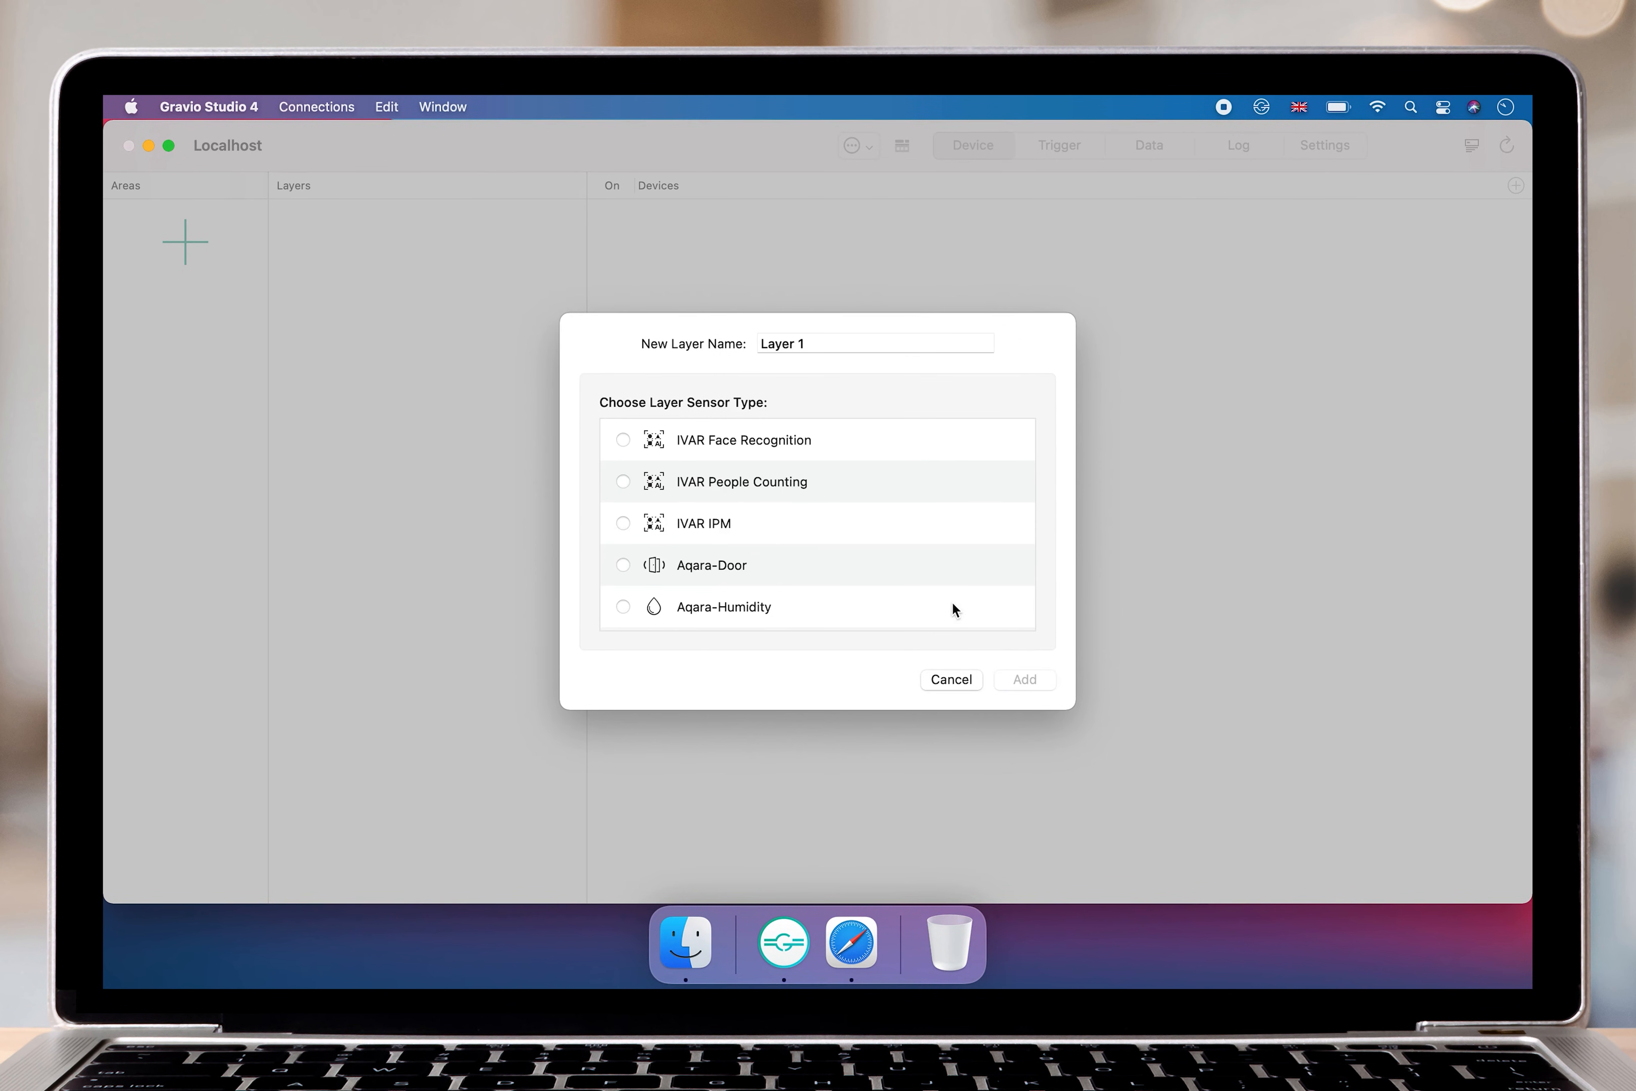
Add a layer named People Counting Layer to the area, using the NumberOfPeopleTensorFlow sensor type.
left_click(784, 343)
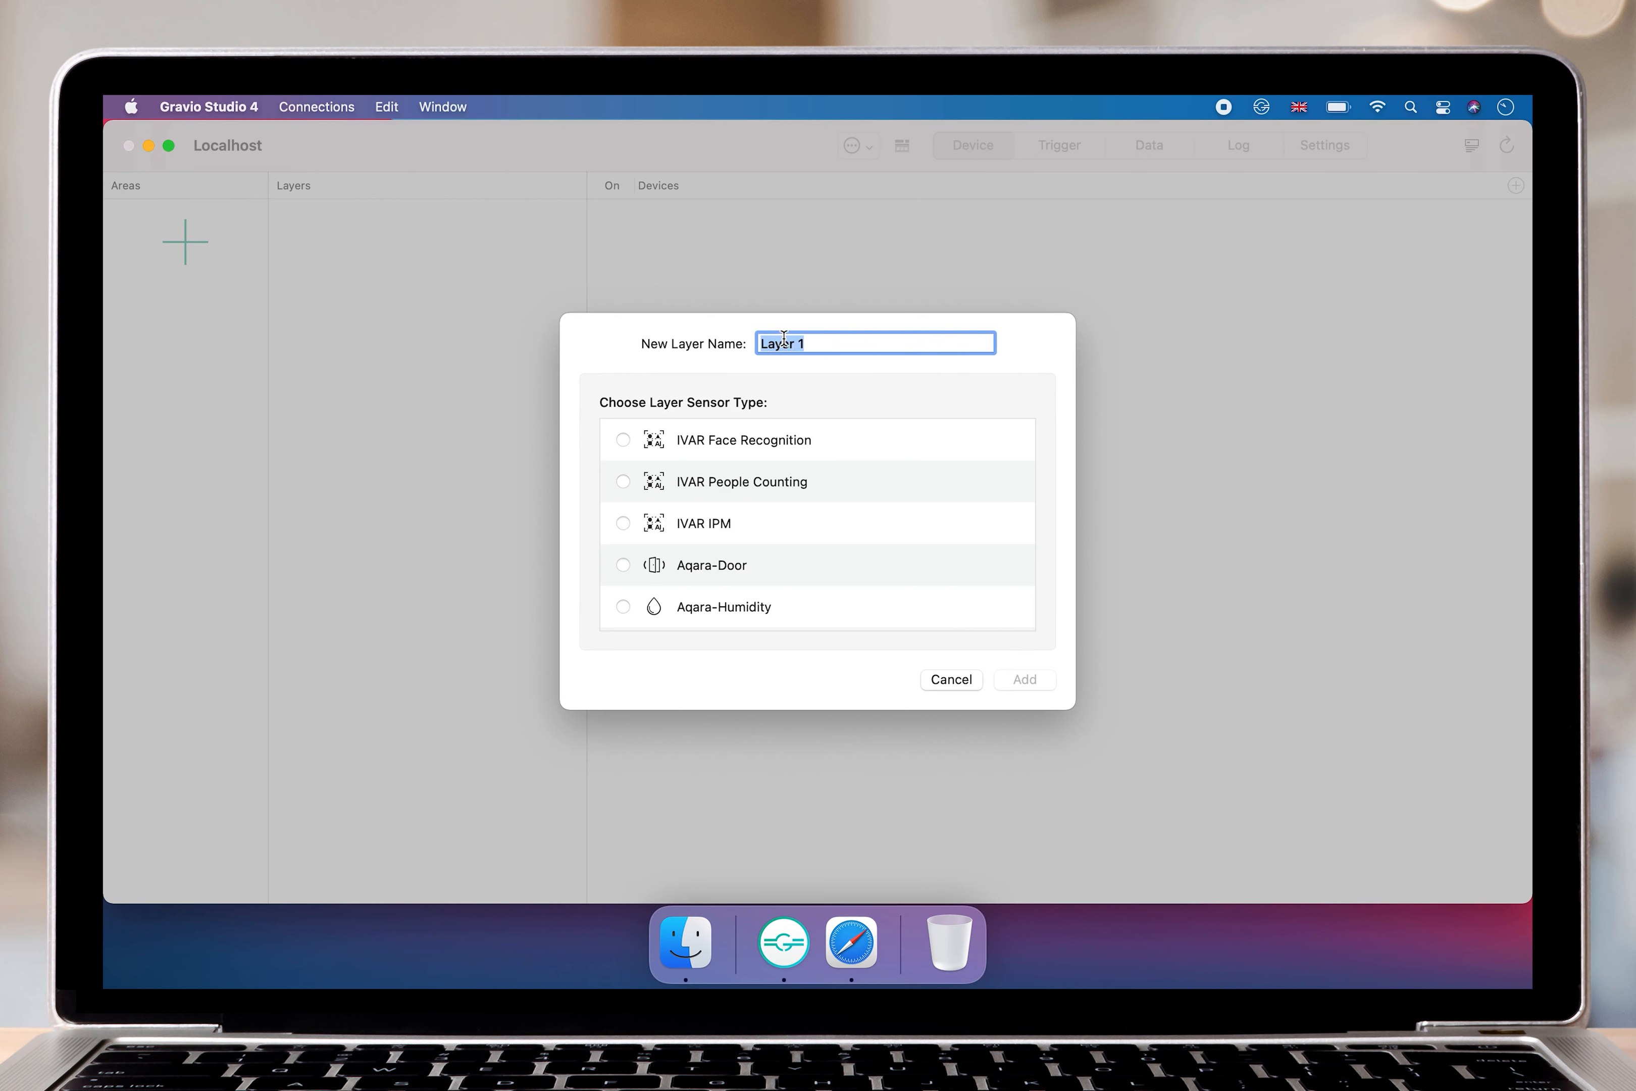
type("People Counting Layer")
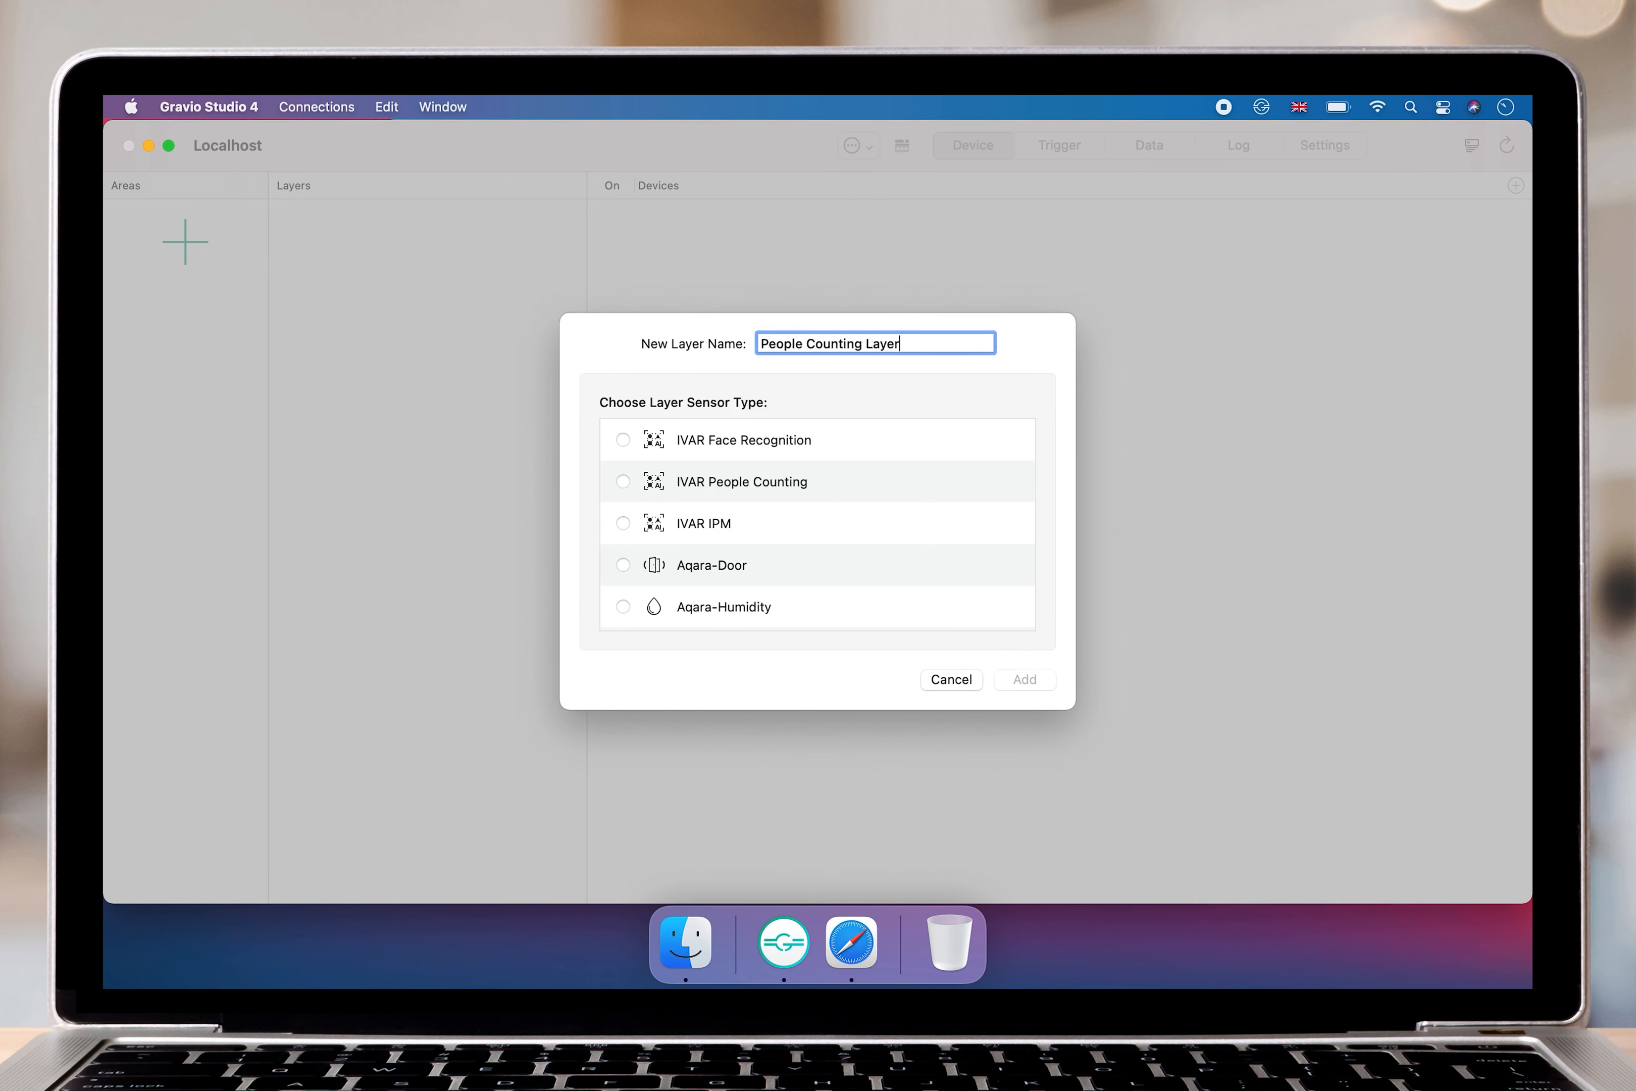
scroll(822, 529, "down", 15)
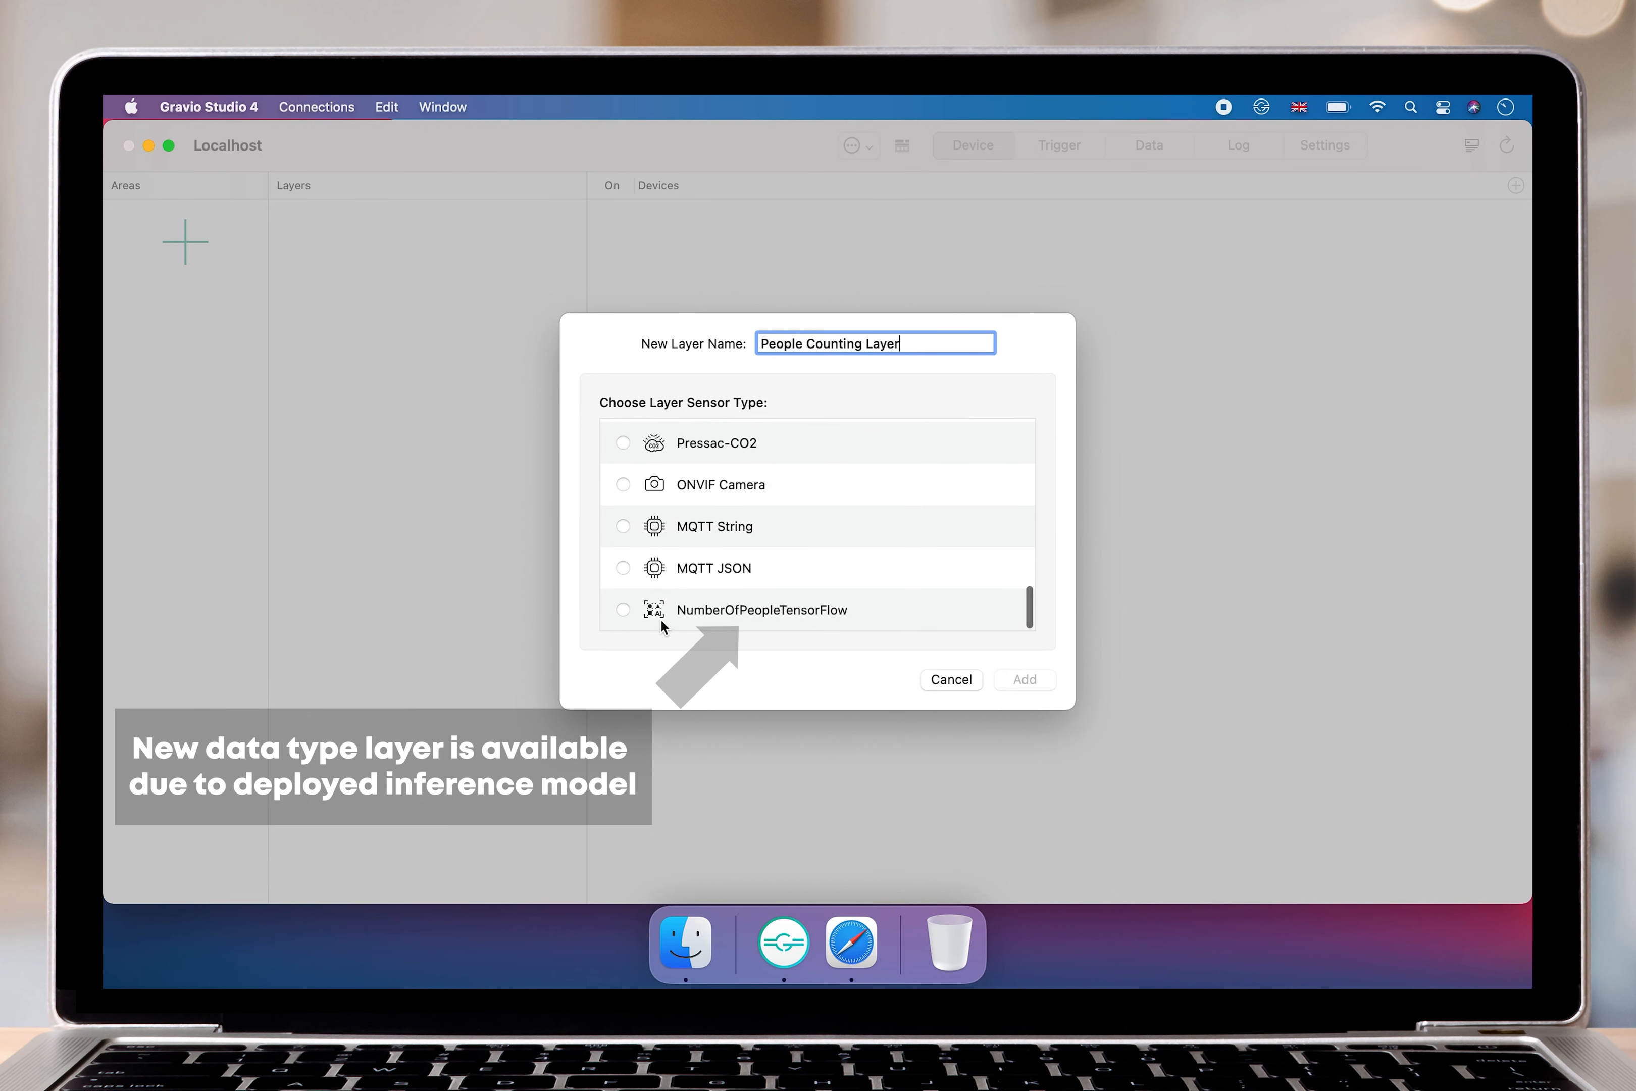
left_click(624, 609)
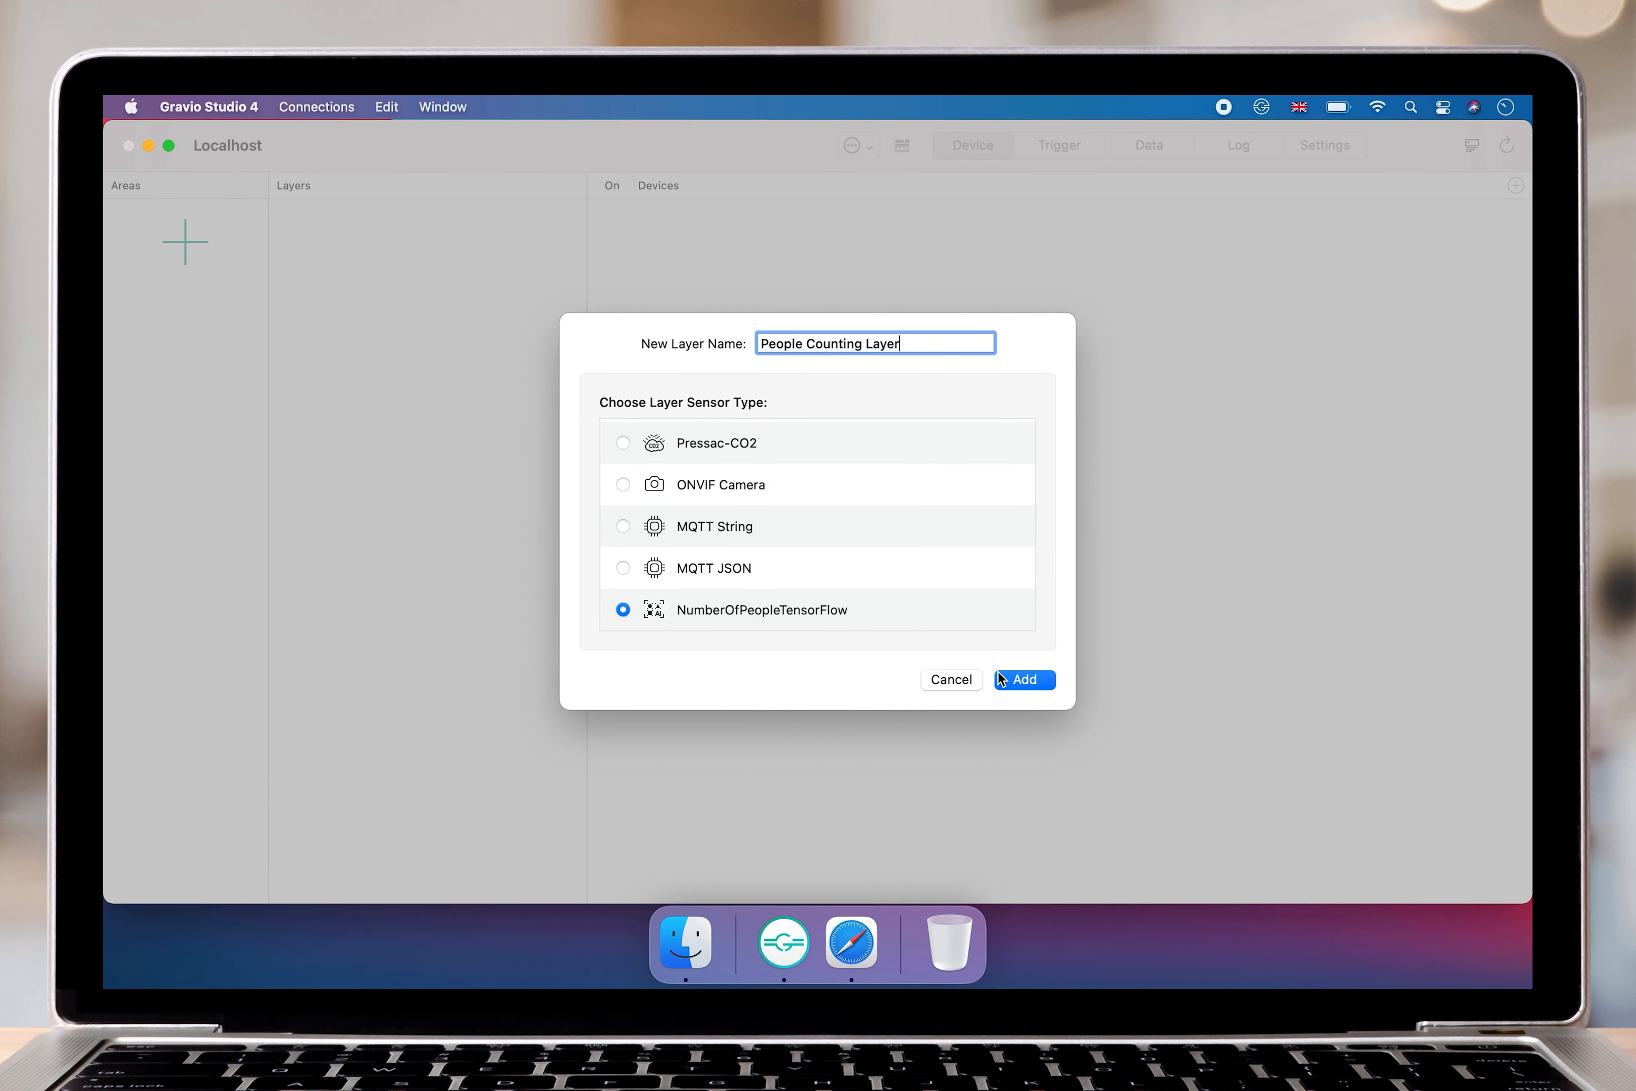
left_click(1034, 683)
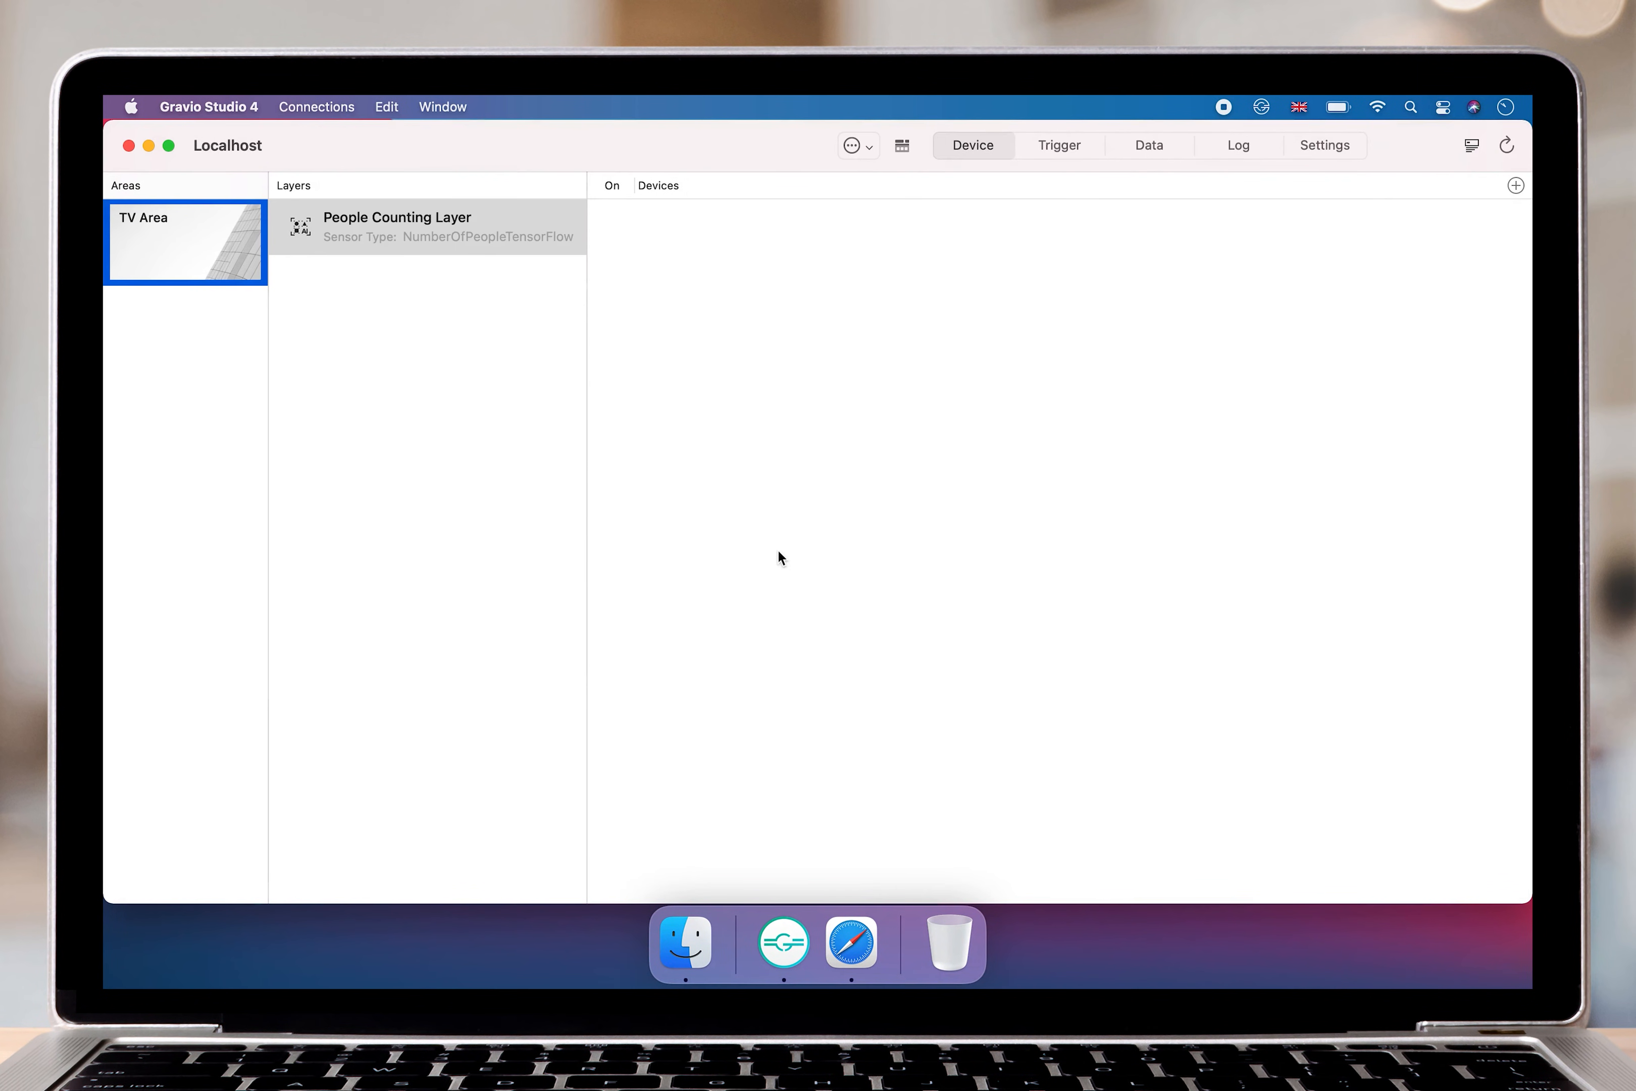
Bind the Sony Camera to the People Counting Layer and switch the device on.
left_click(509, 229)
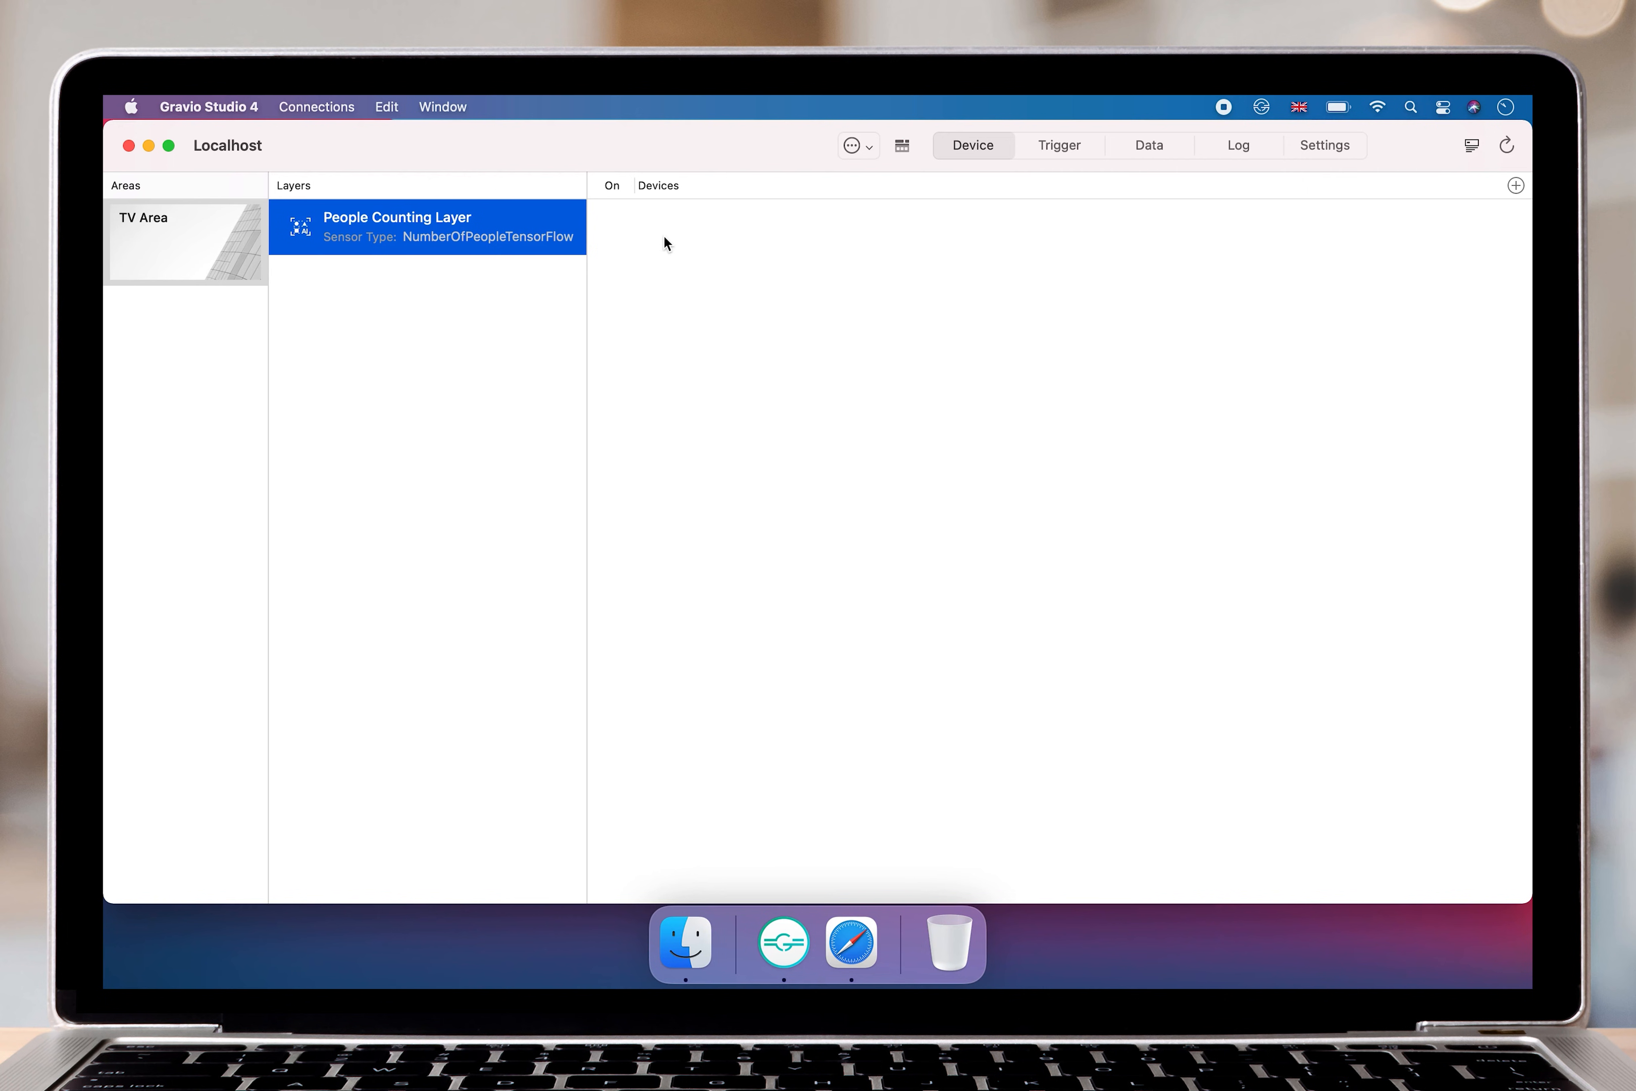
left_click(1516, 186)
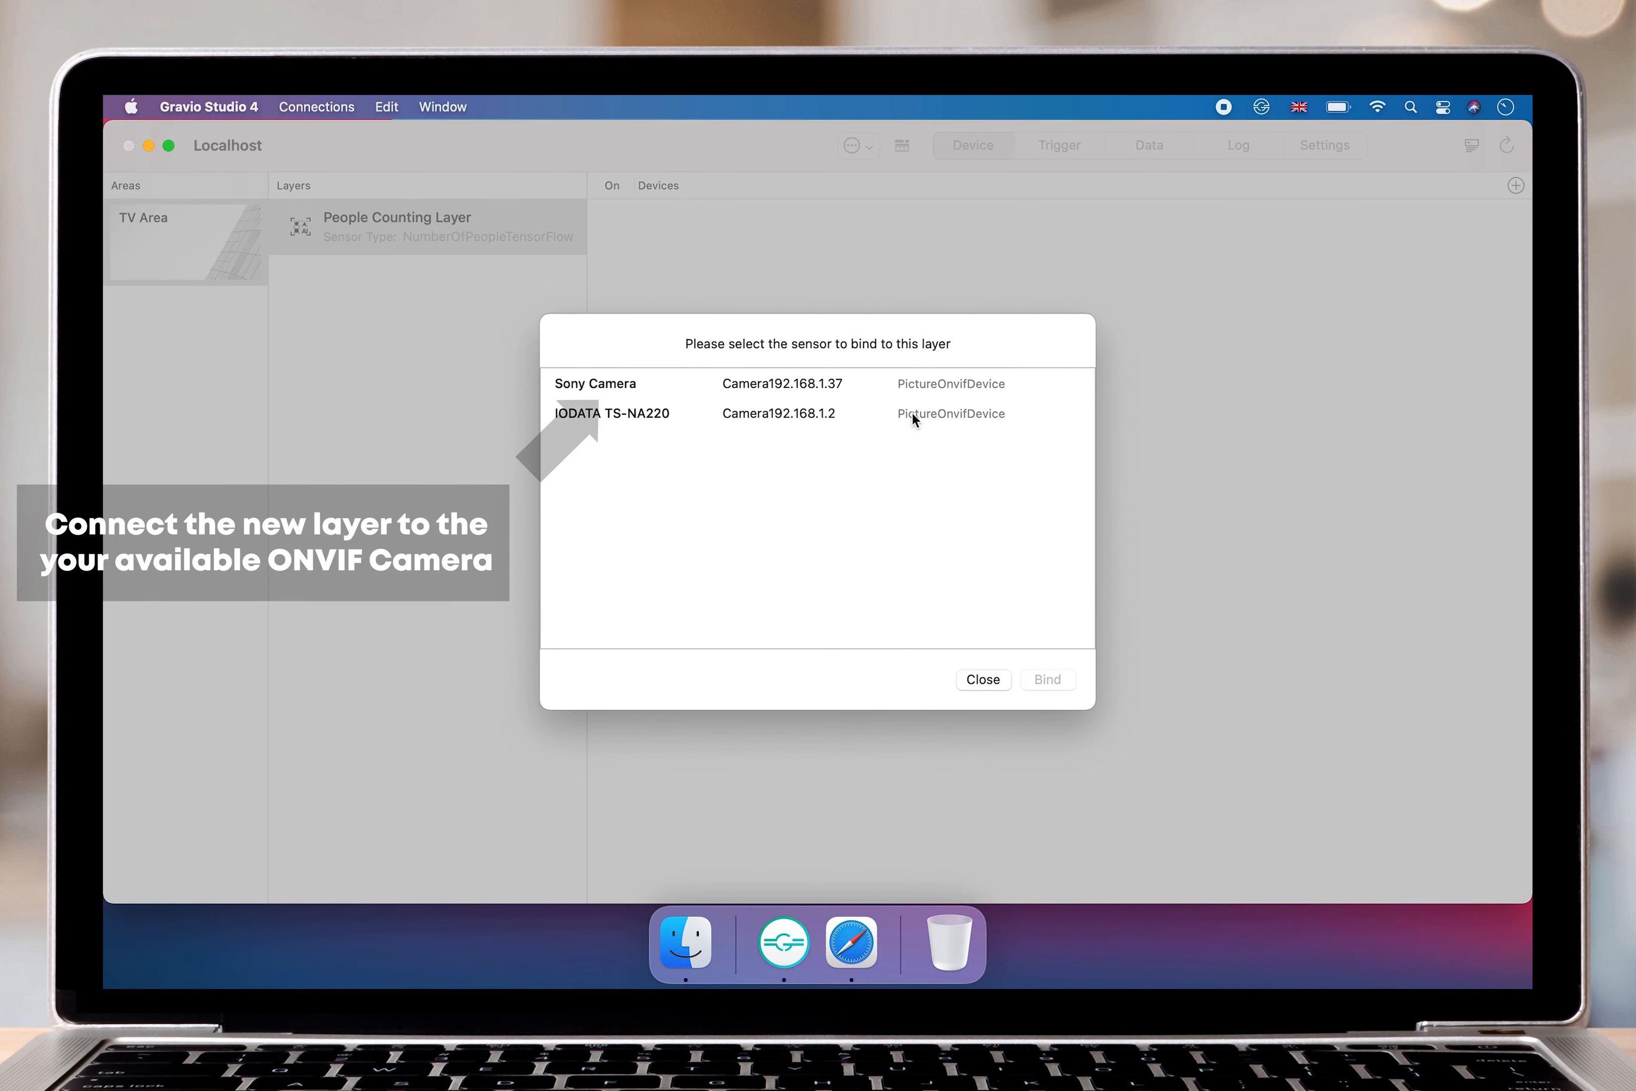
left_click(758, 386)
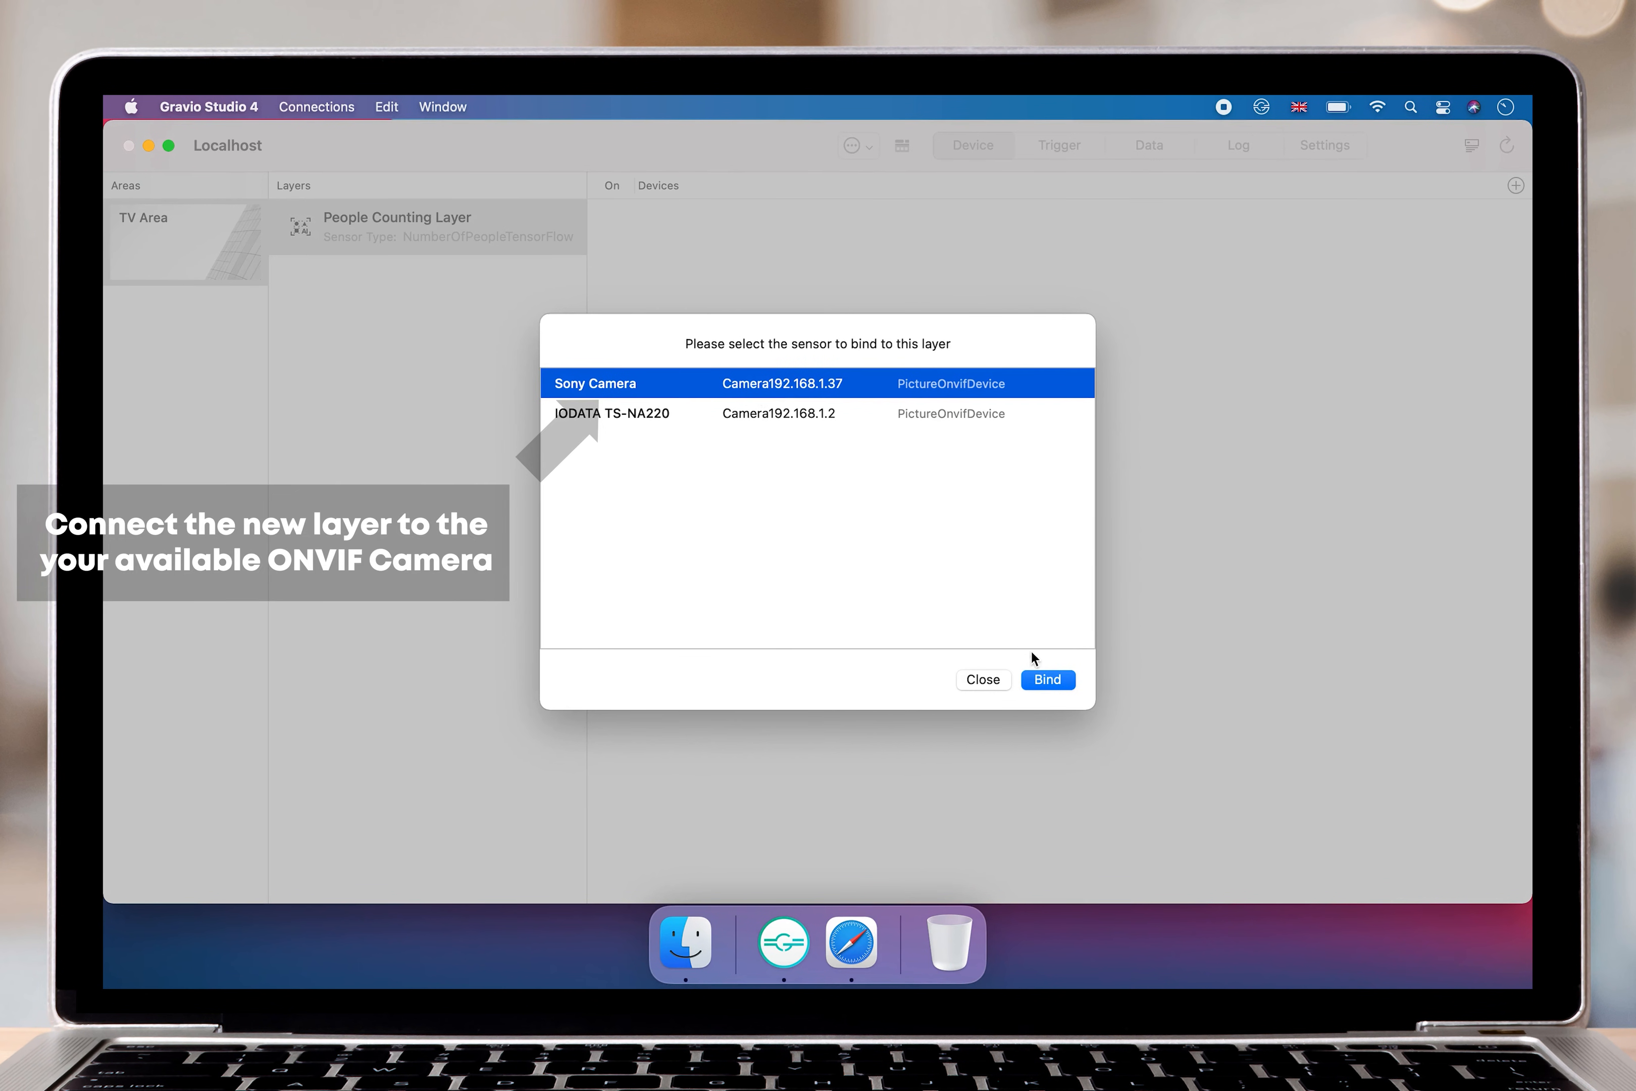
left_click(1036, 677)
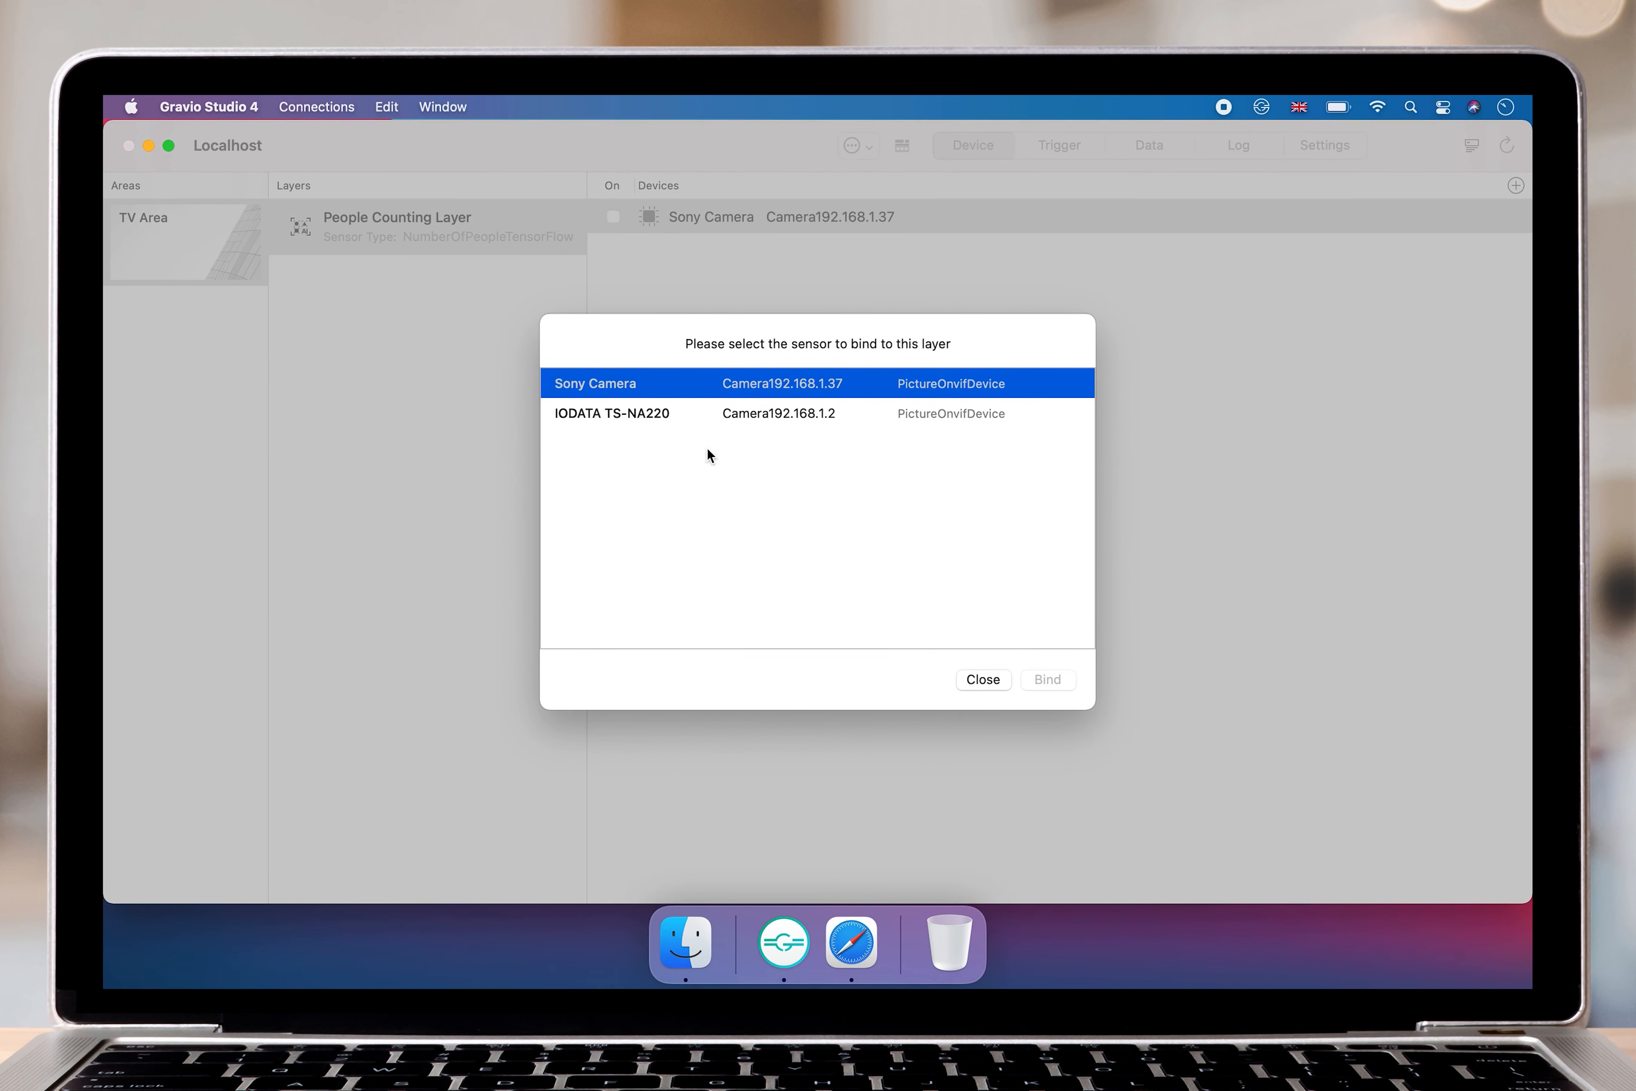
left_click(978, 683)
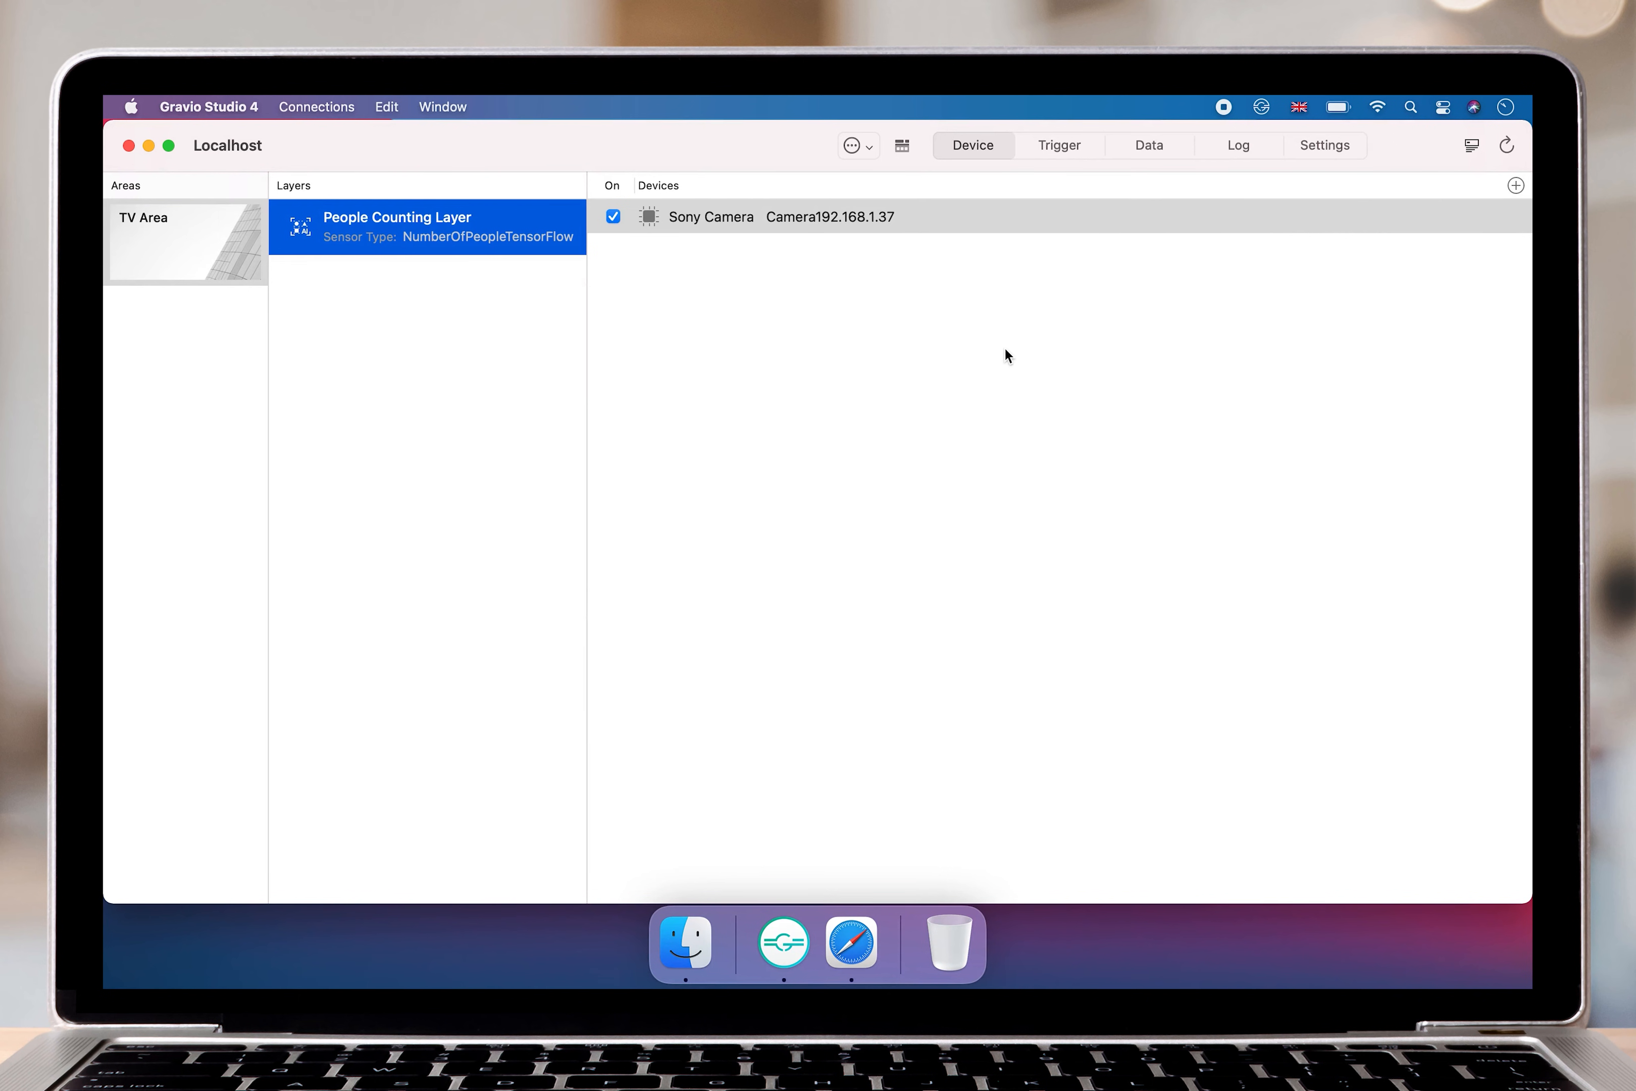
Display the hub's recorded sensor data with live updating turned on.
left_click(1150, 146)
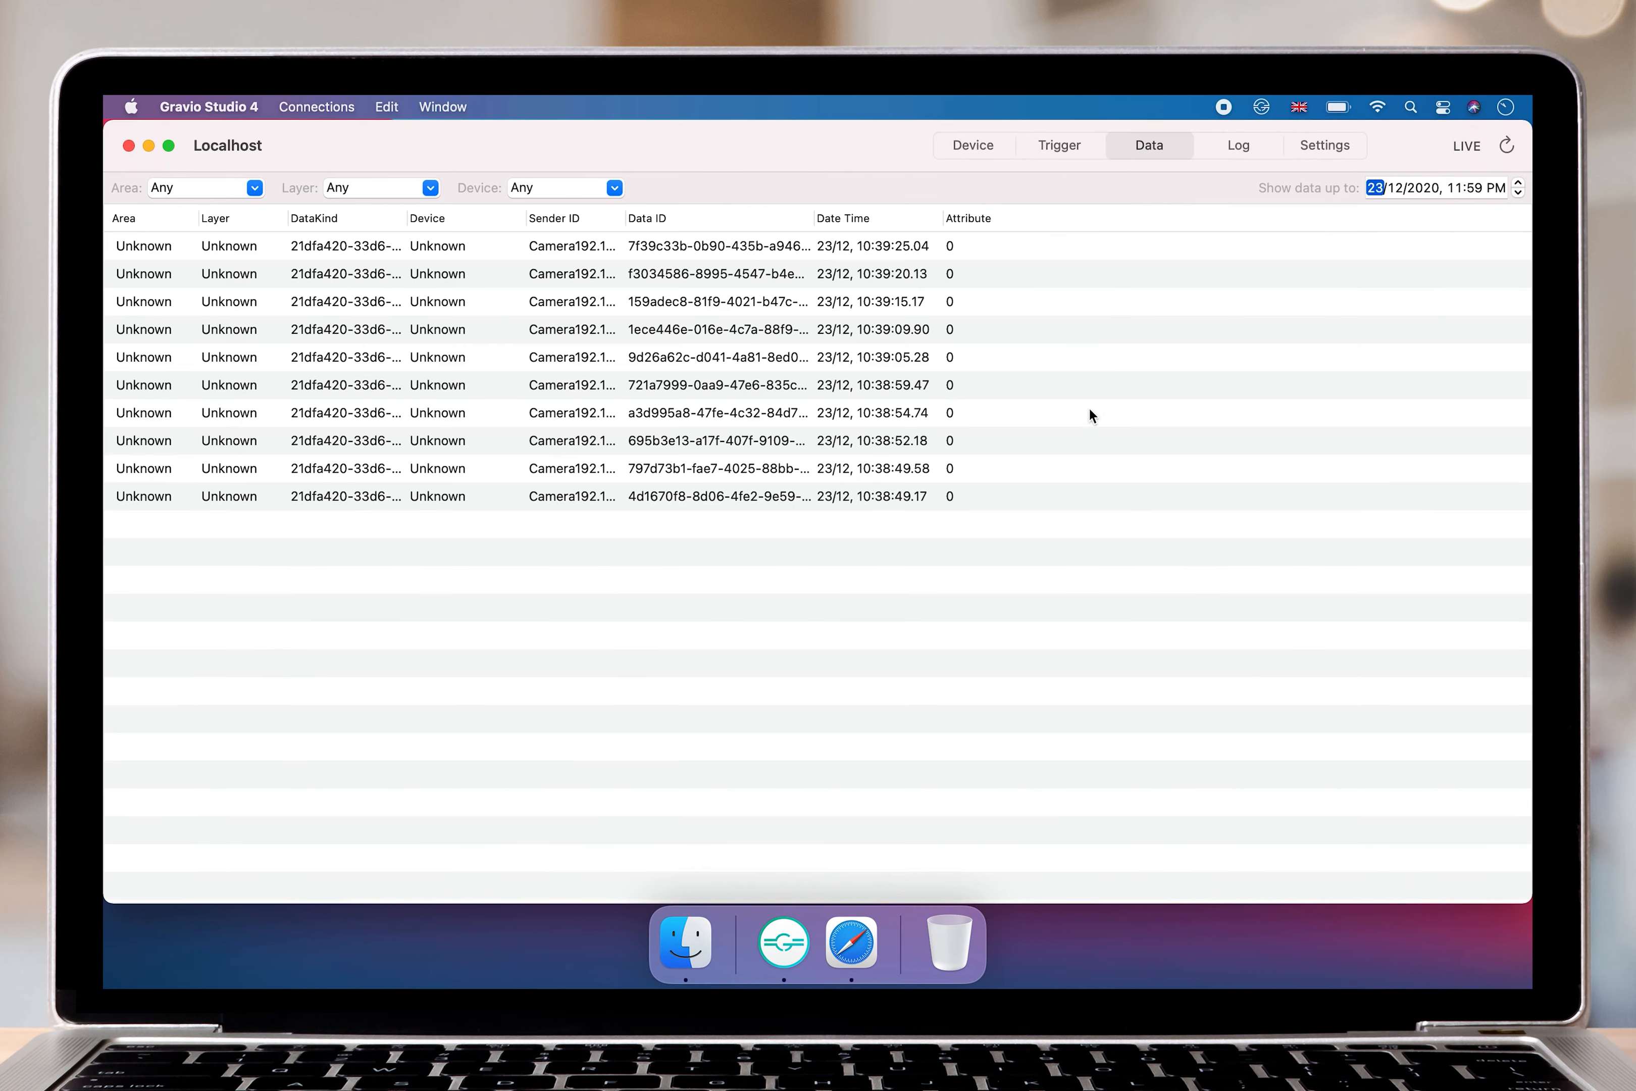
left_click(1466, 145)
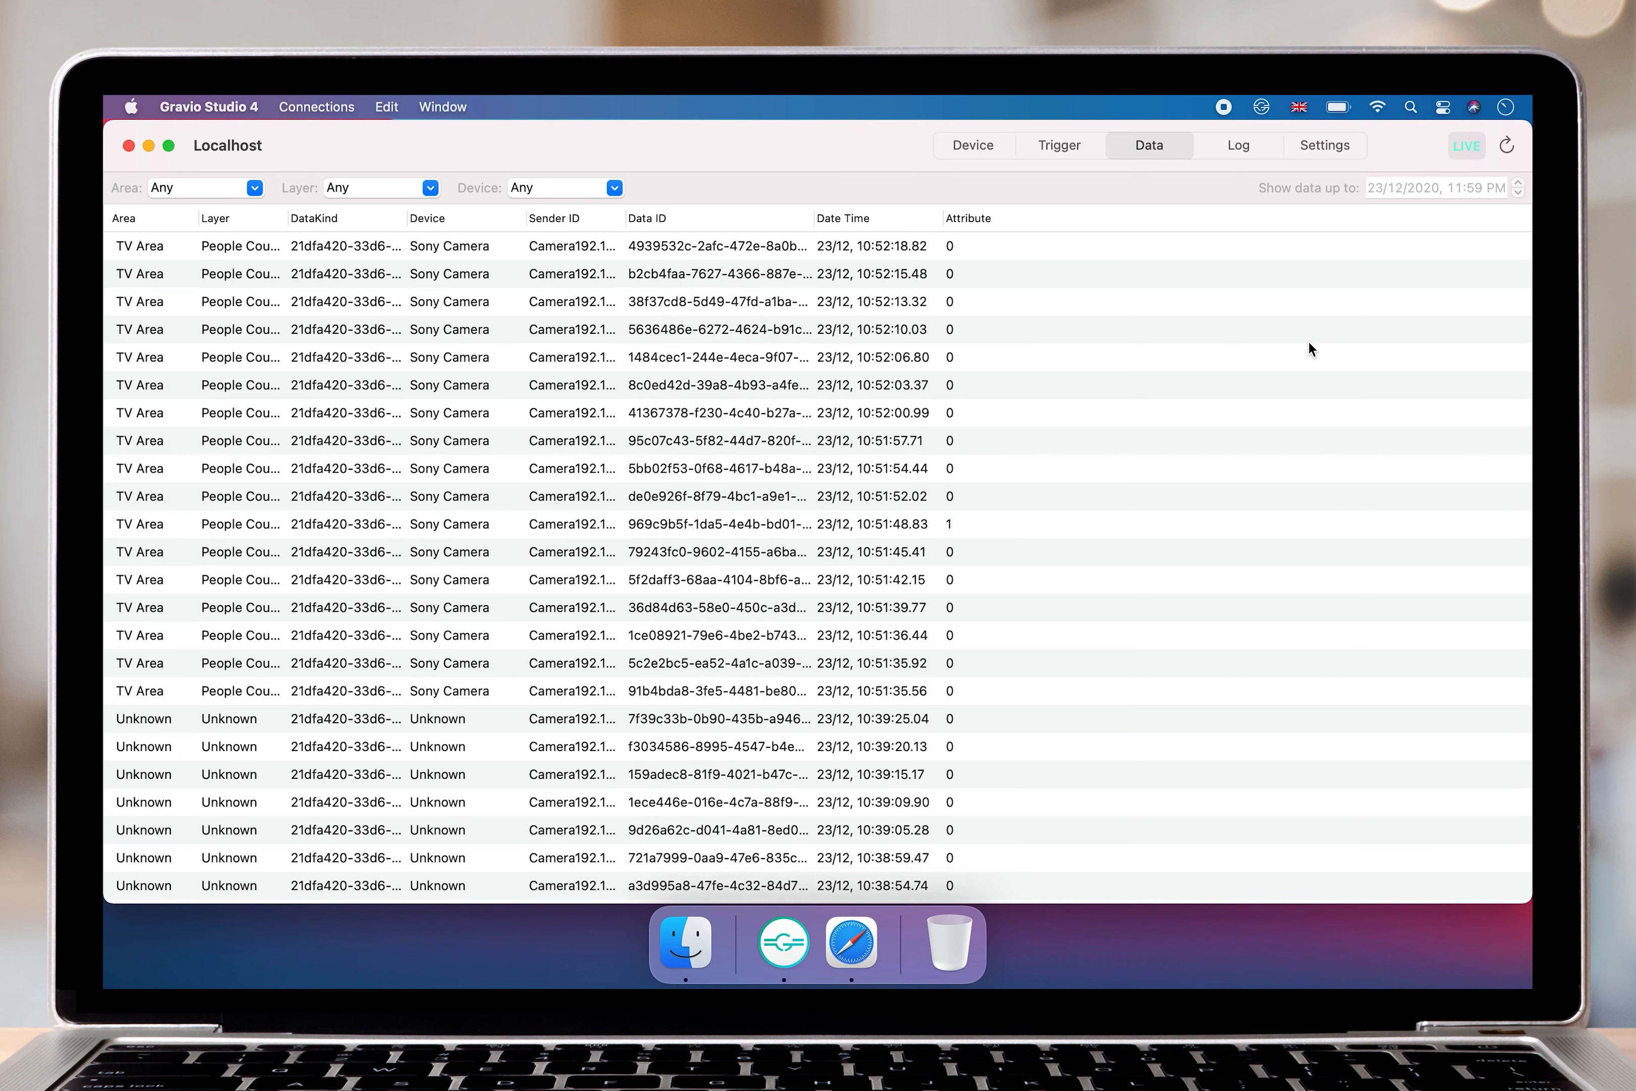
Search the Mac for terminal and open the Terminal application.
left_click(1418, 113)
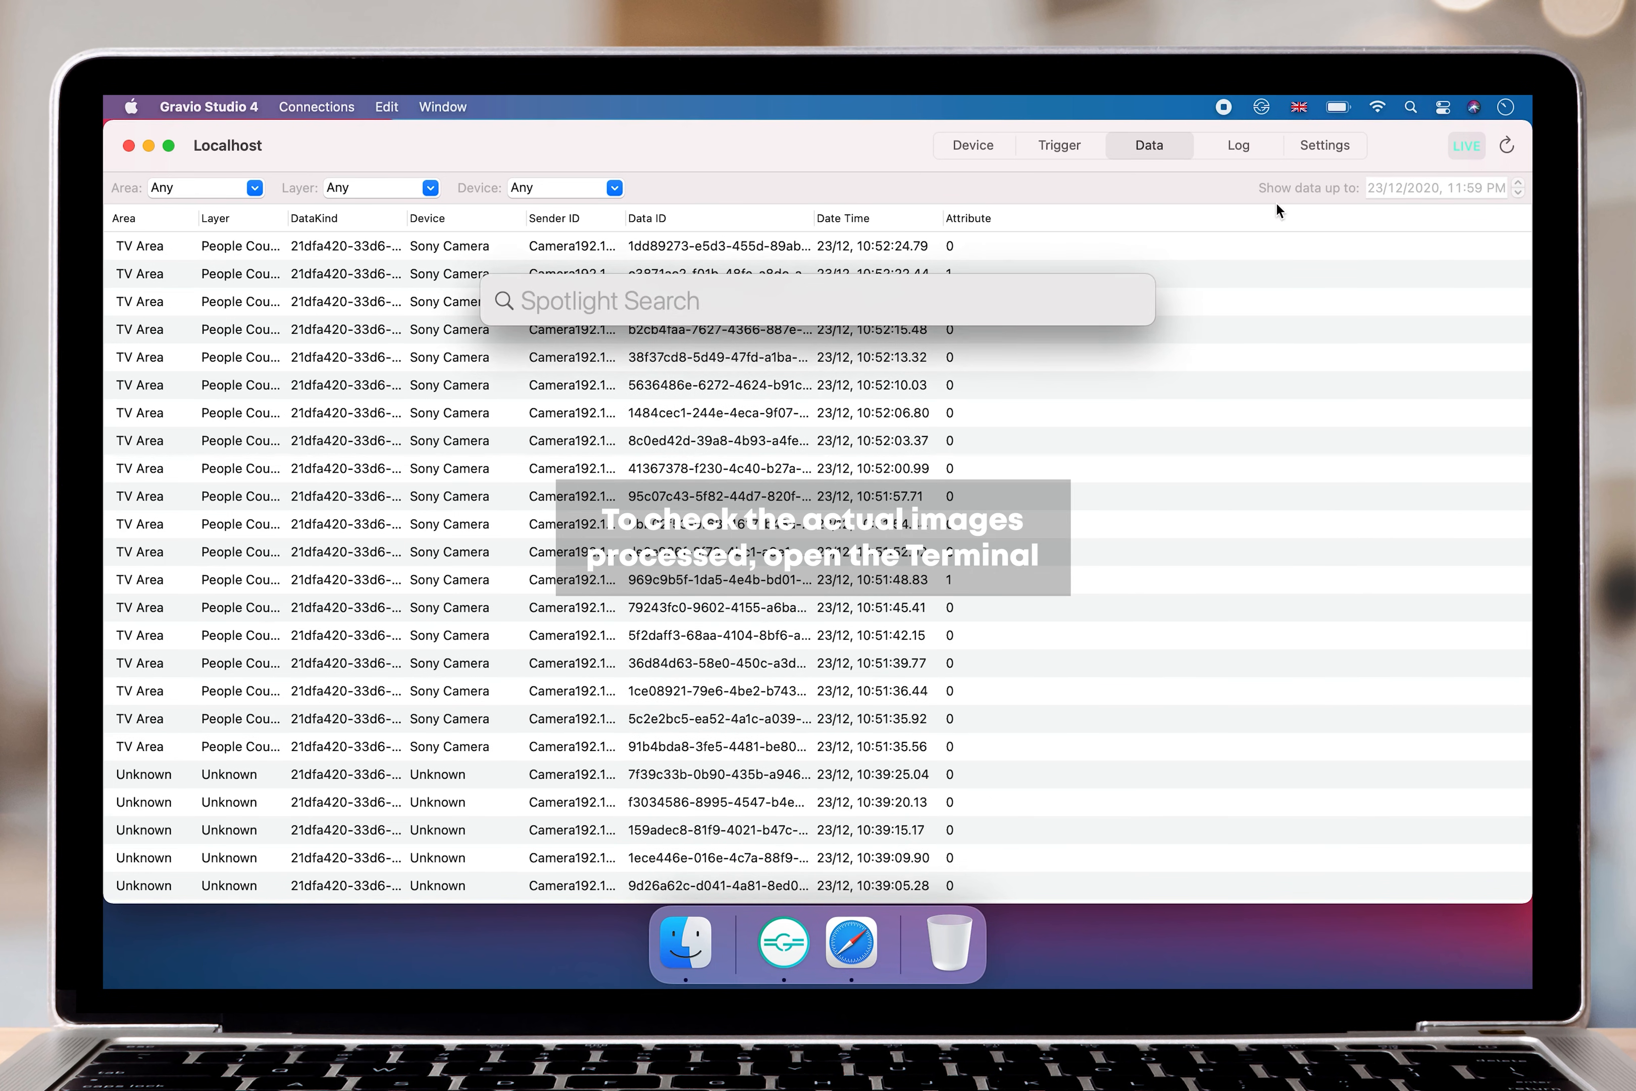
type("terminal")
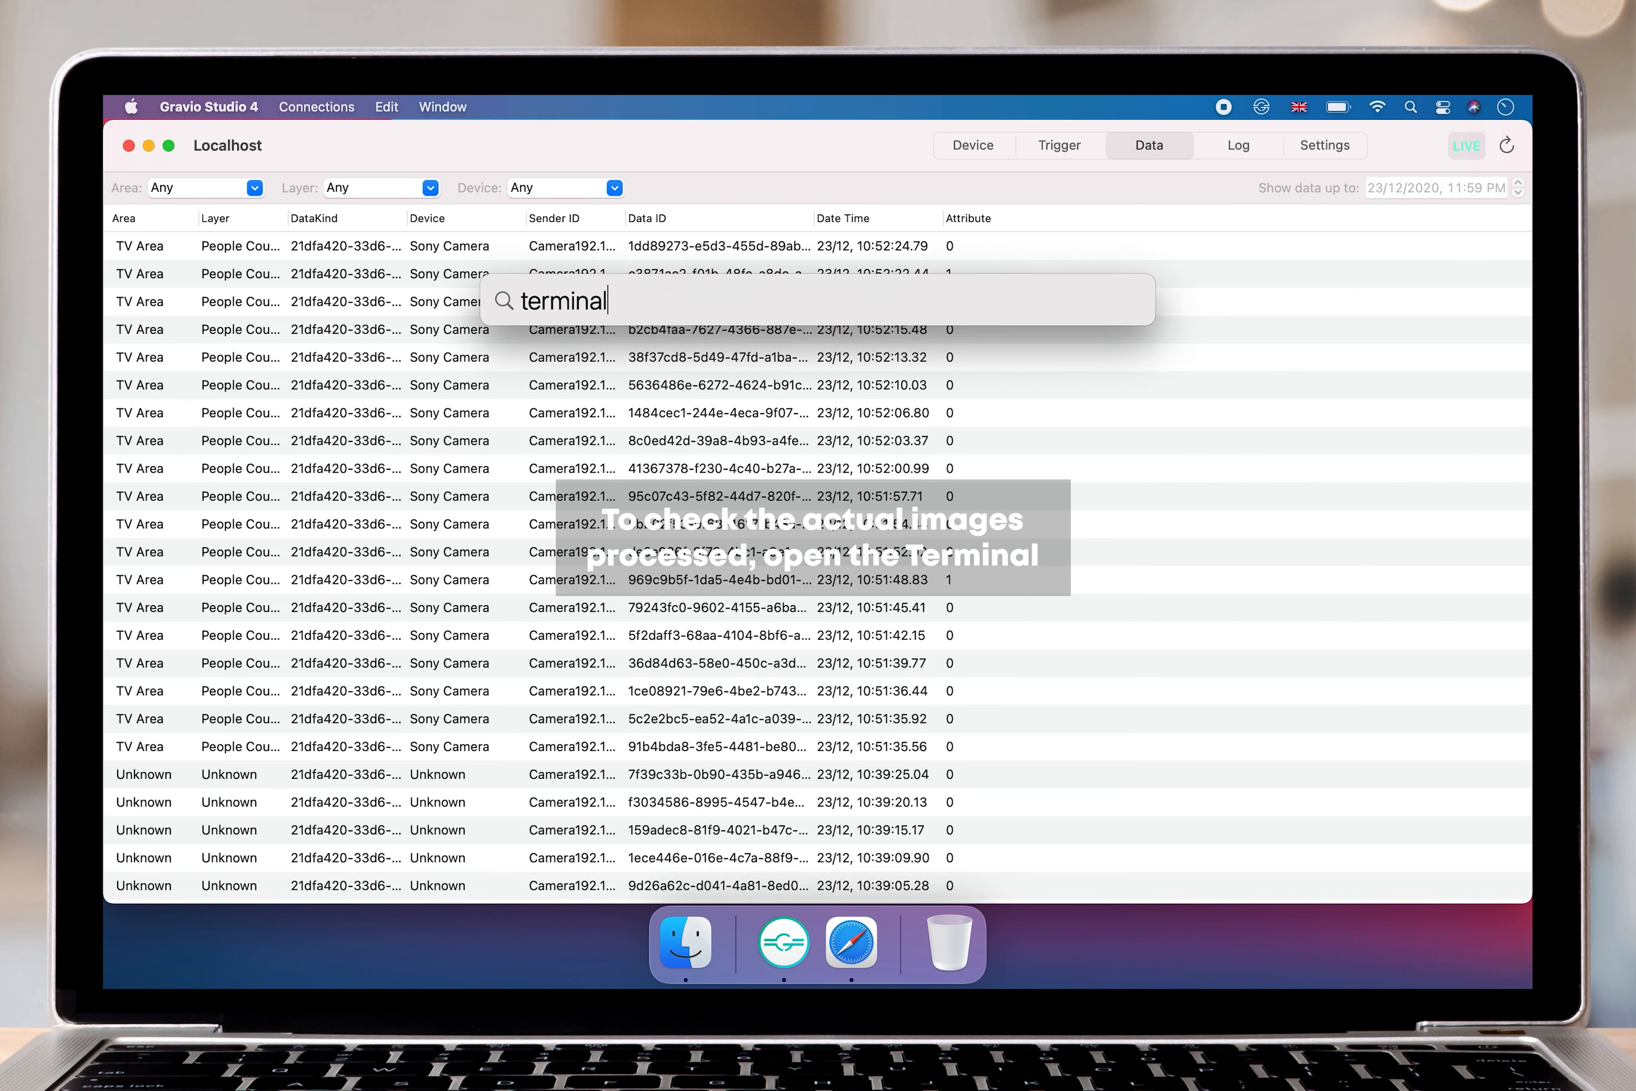
key("Return")
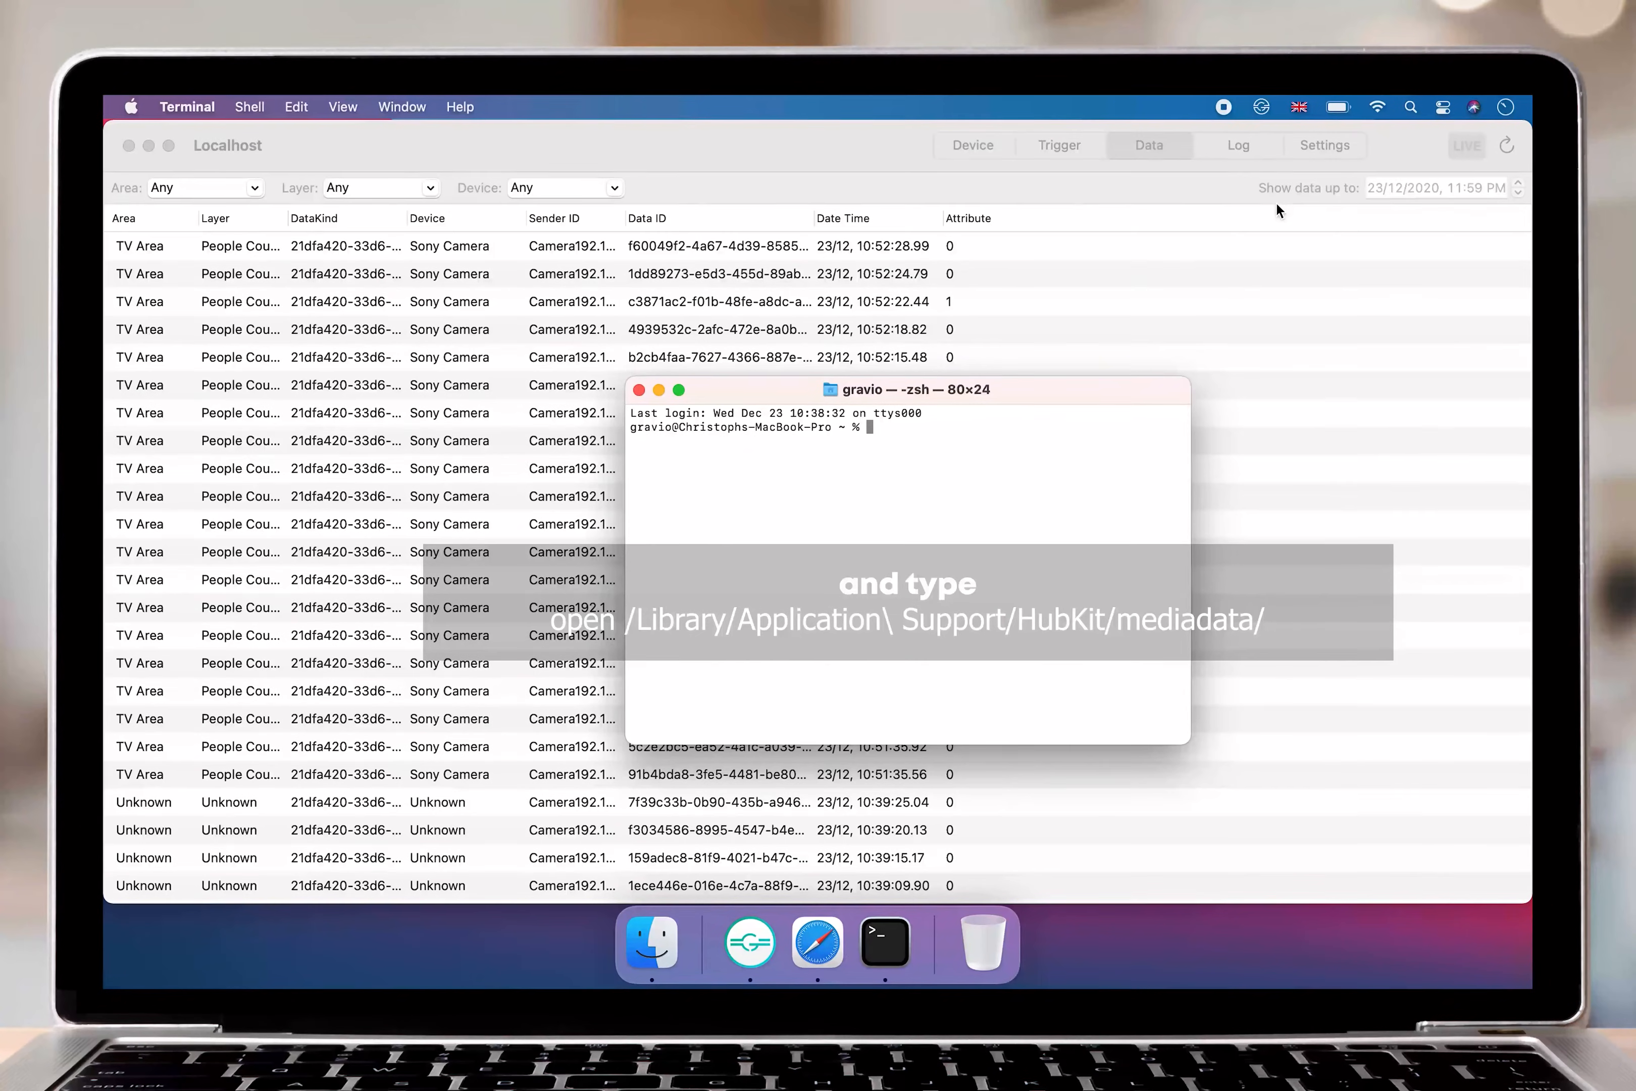
Open the hub's media folder by running open /Library/Application\ Support/HubKit/mediadata/.
type("open")
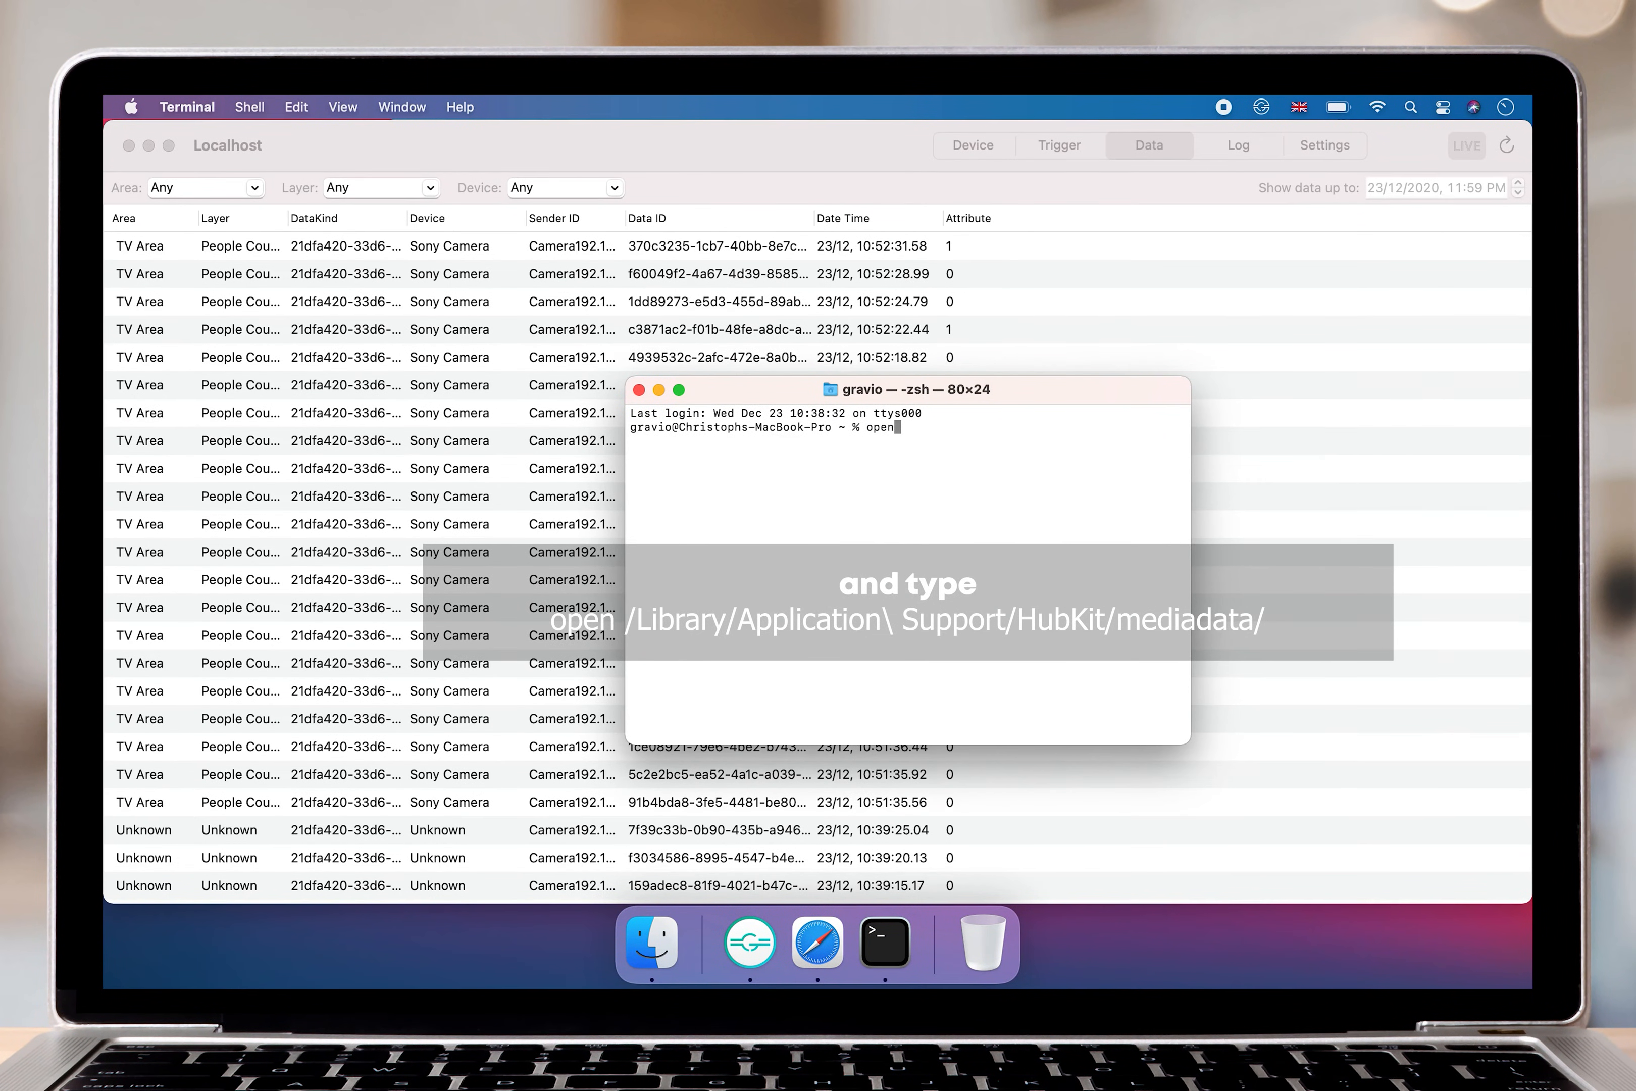
type(" /Library/")
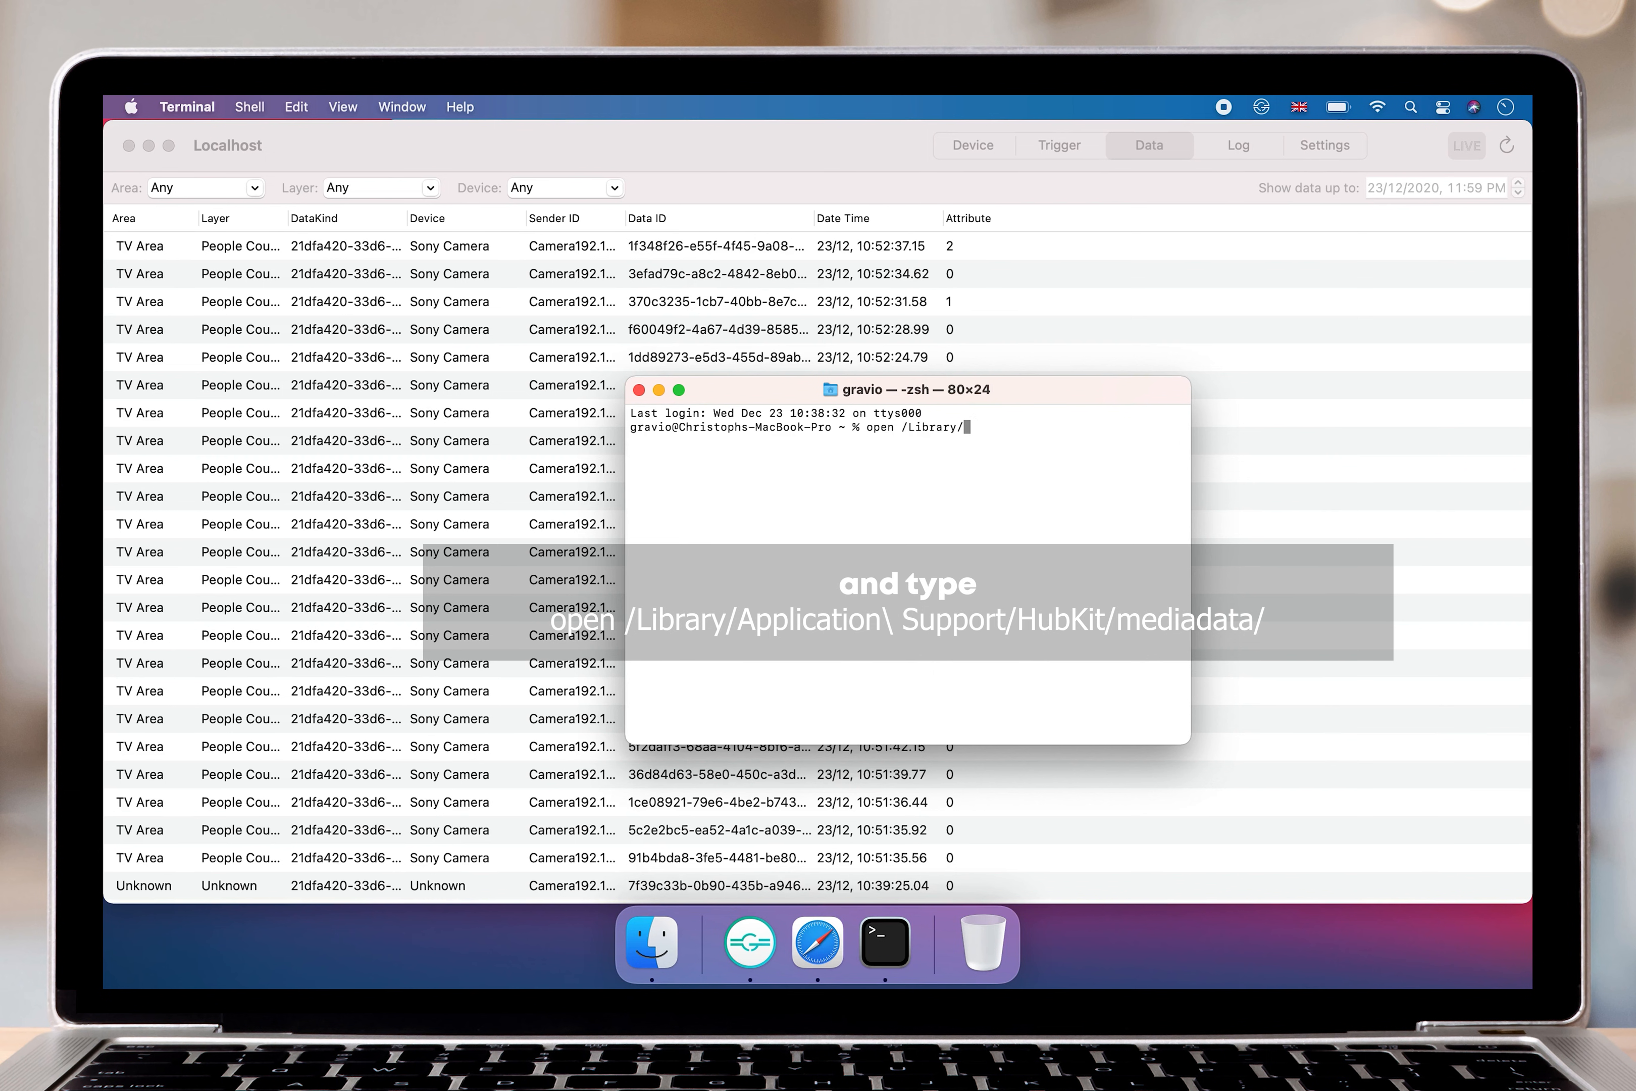
type("Applic")
key("Tab")
type("Hu")
key("Tab")
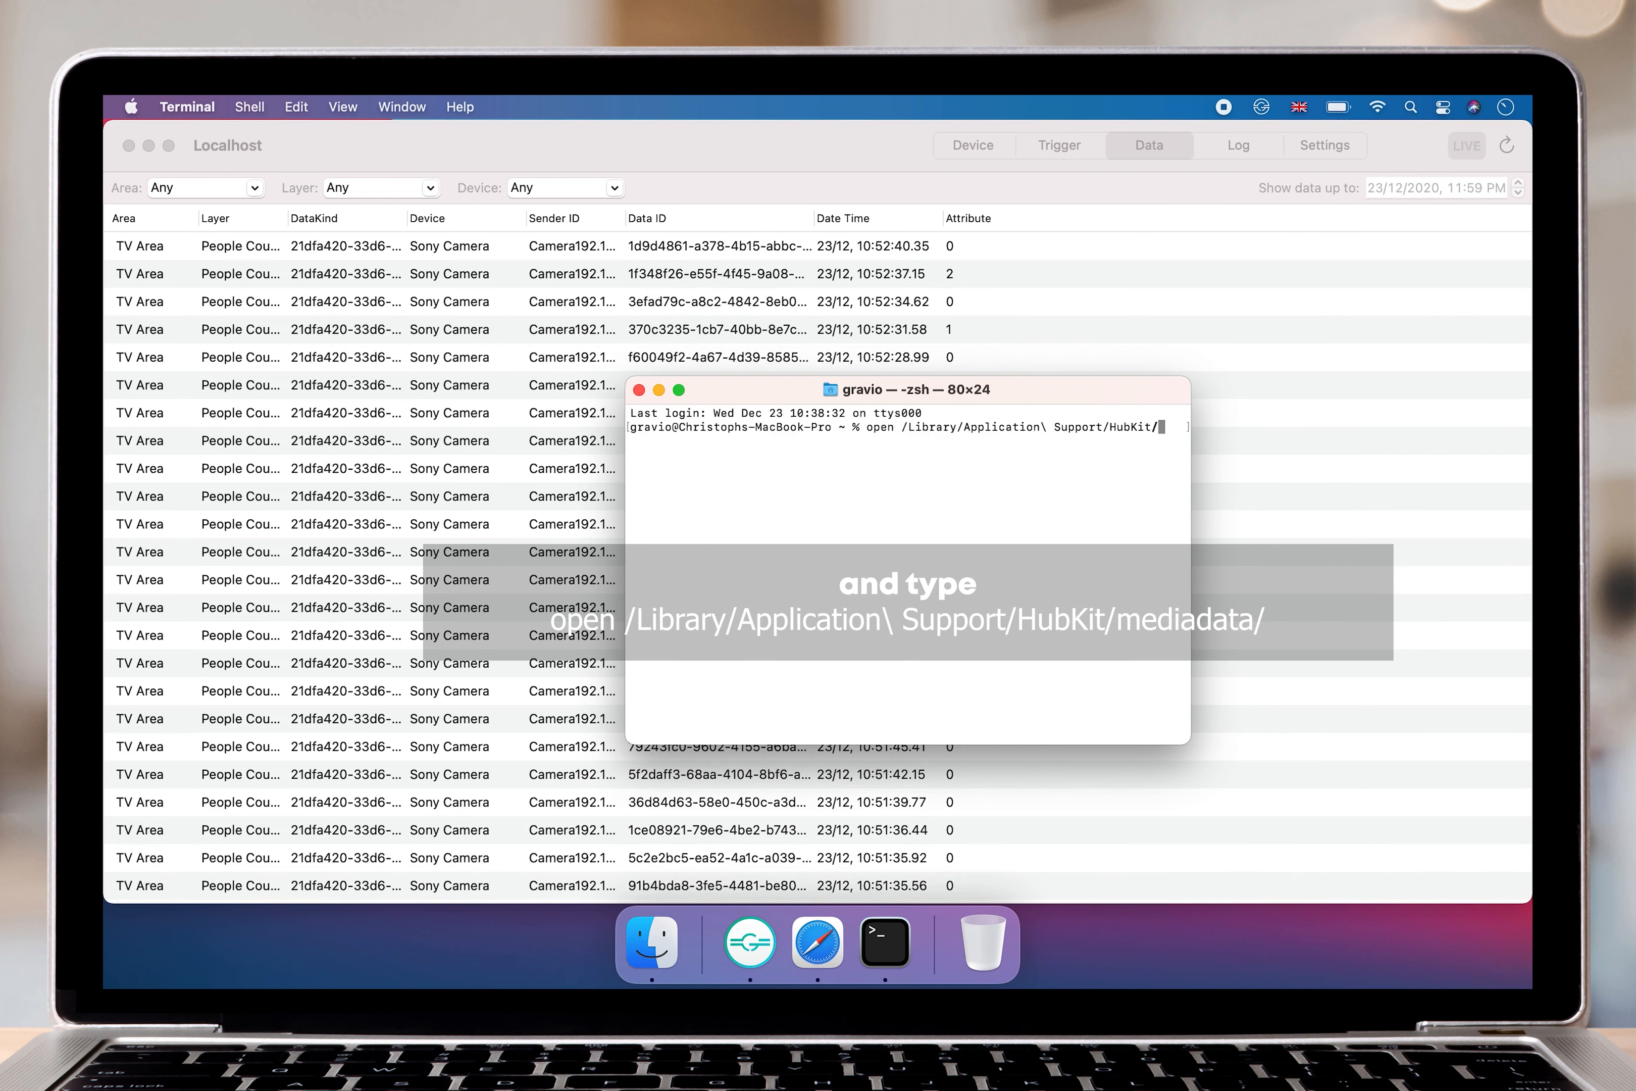
type("medi")
key("Tab")
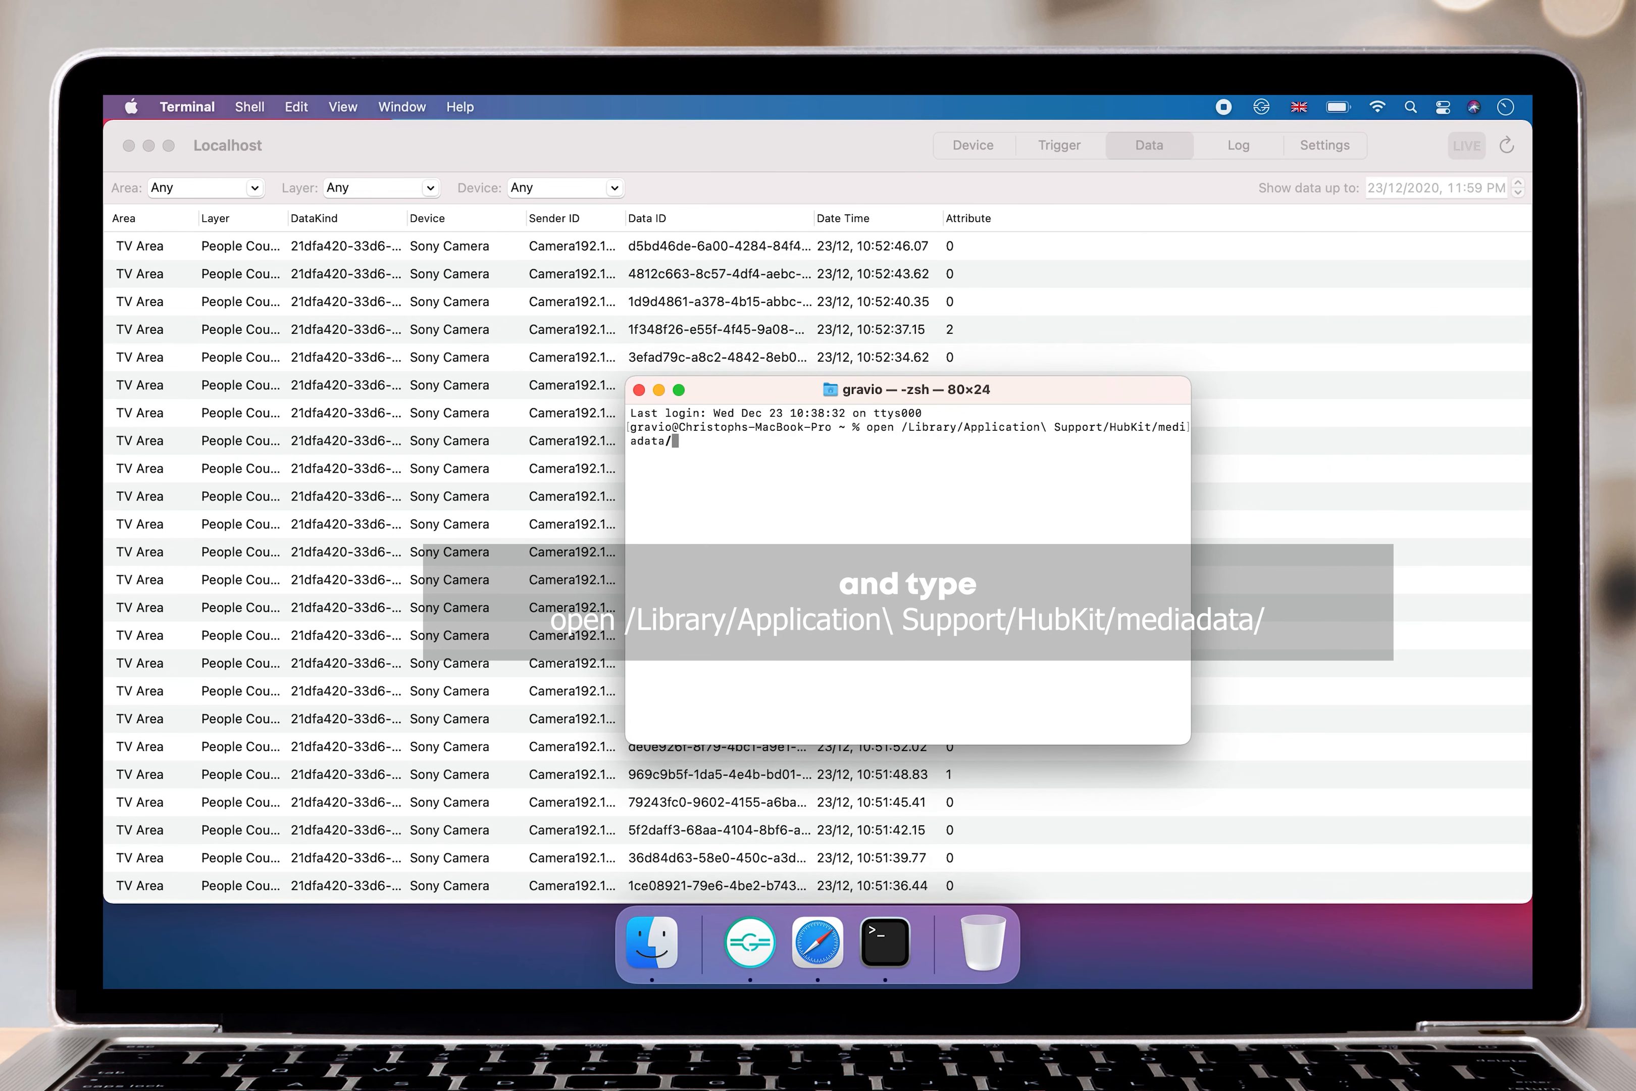
key("Return")
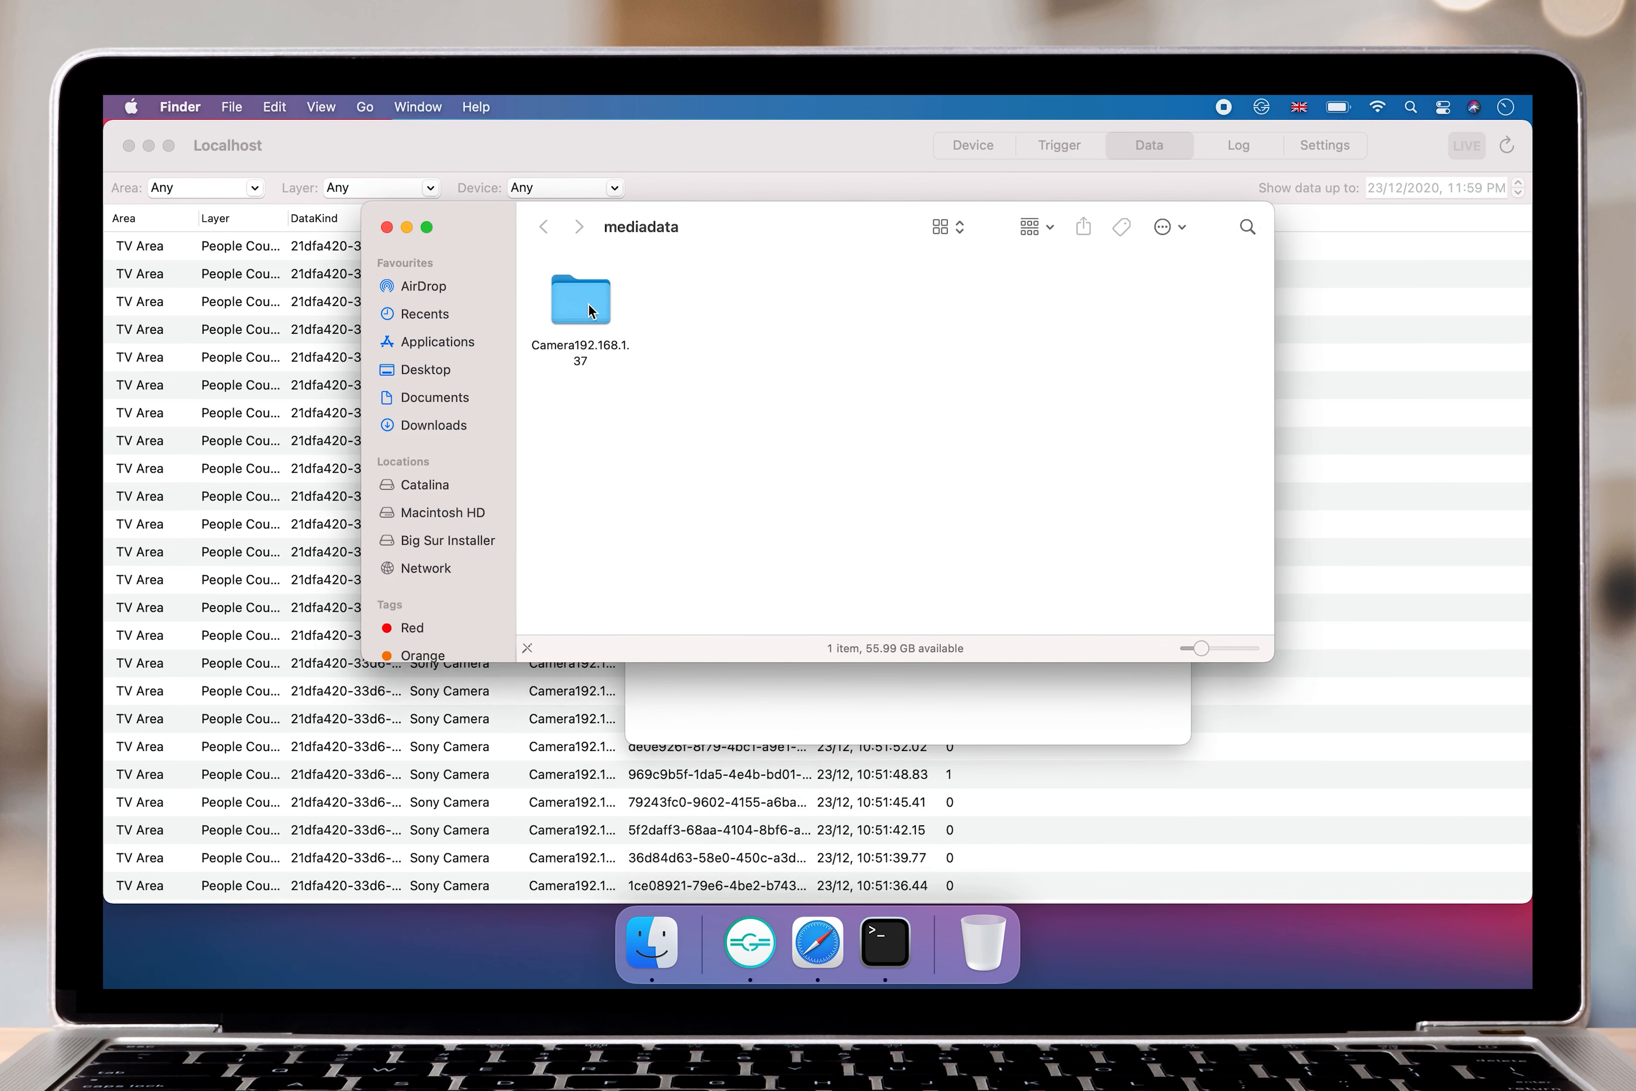
Open the 20201223 image folder inside the Camera192.168.1.37 folder and go to its latest images.
double_click(588, 309)
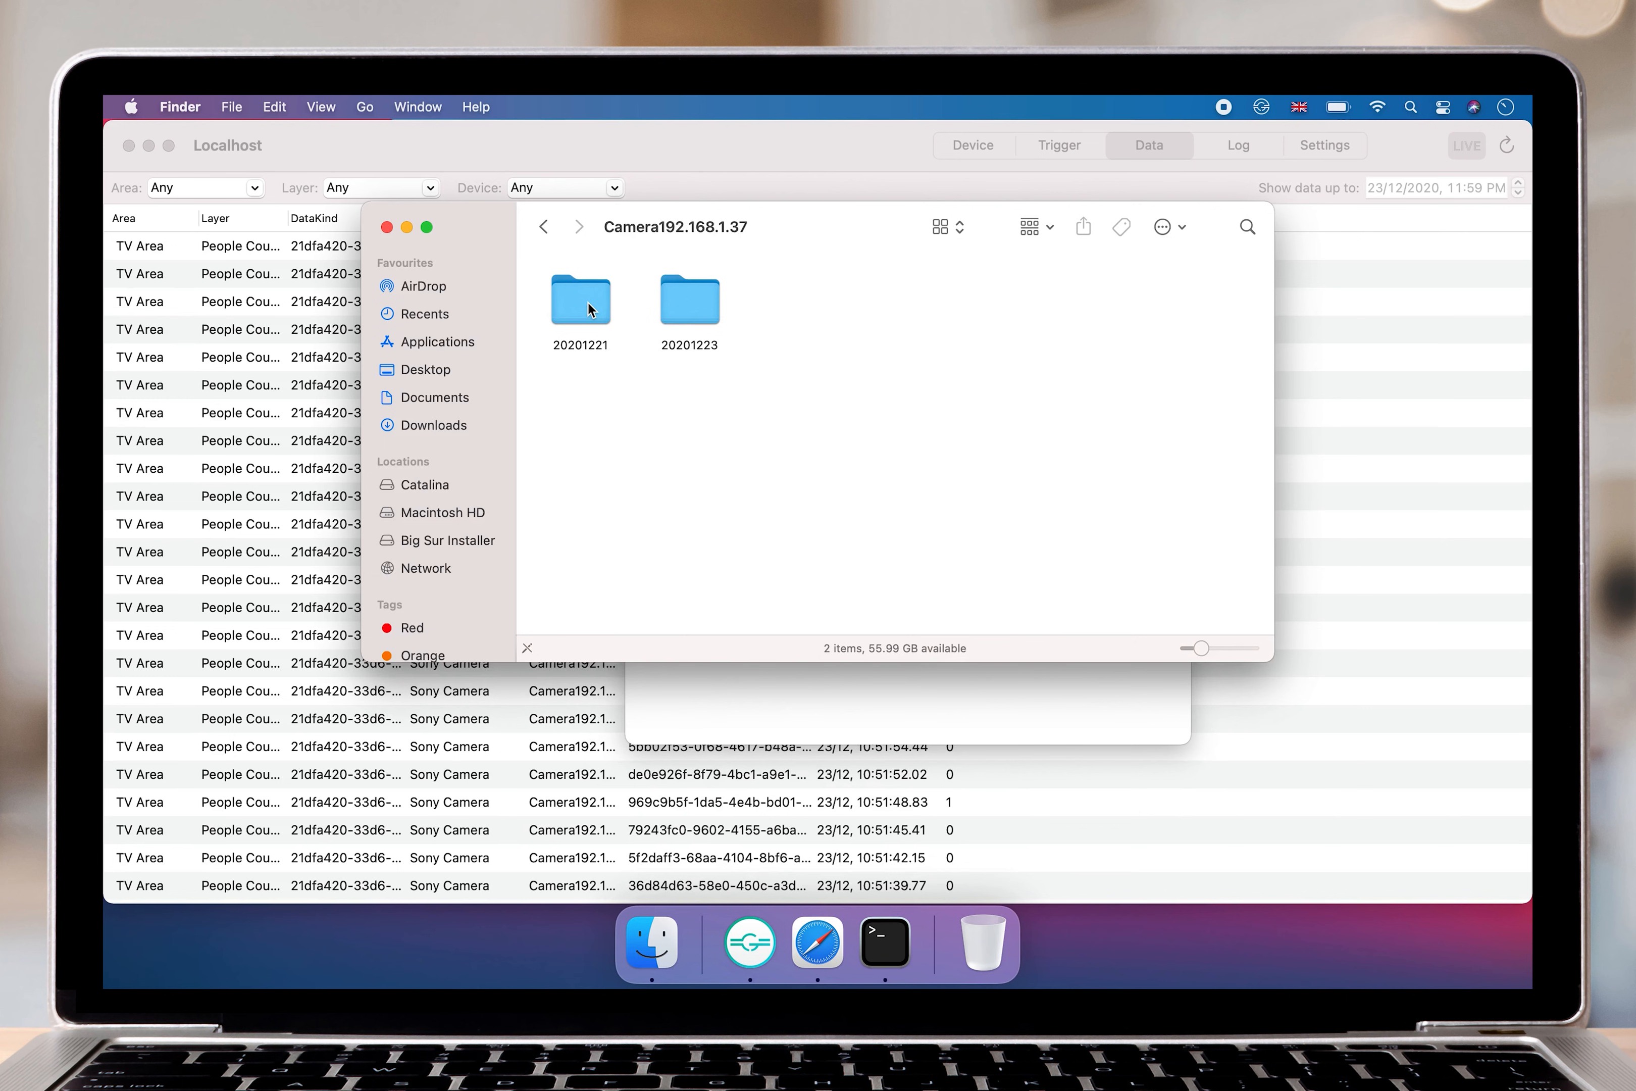
double_click(699, 288)
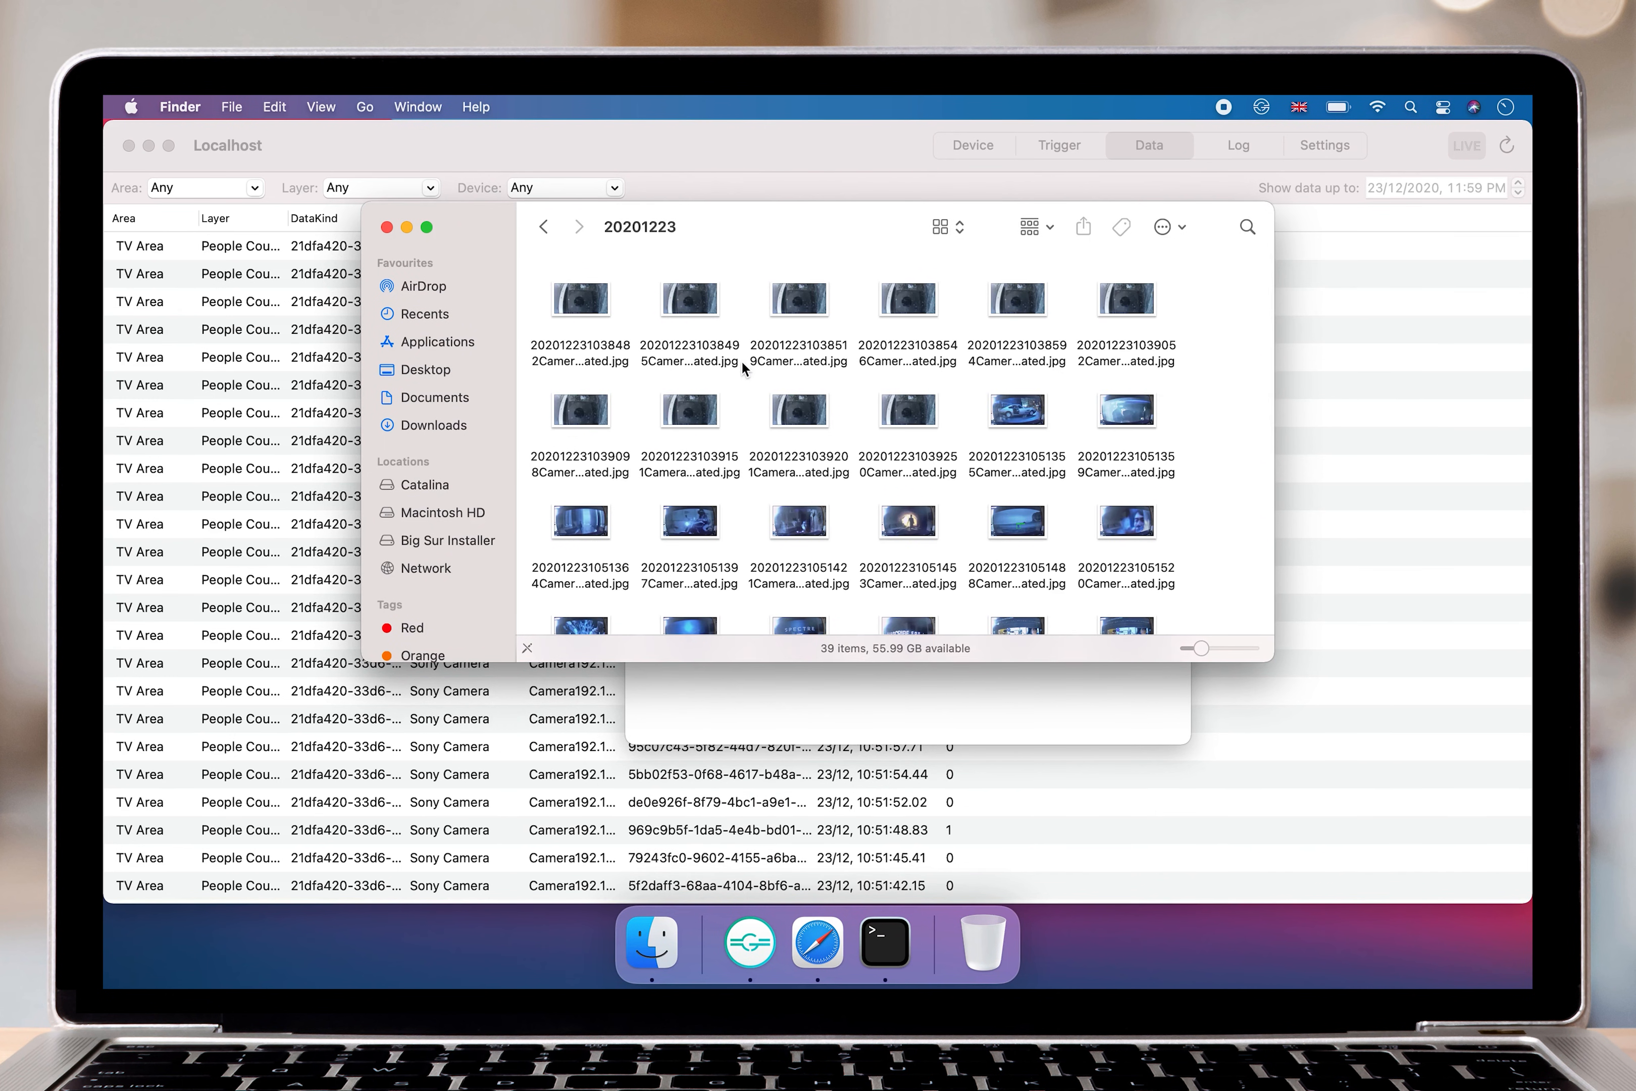
scroll(773, 451, "down", 8)
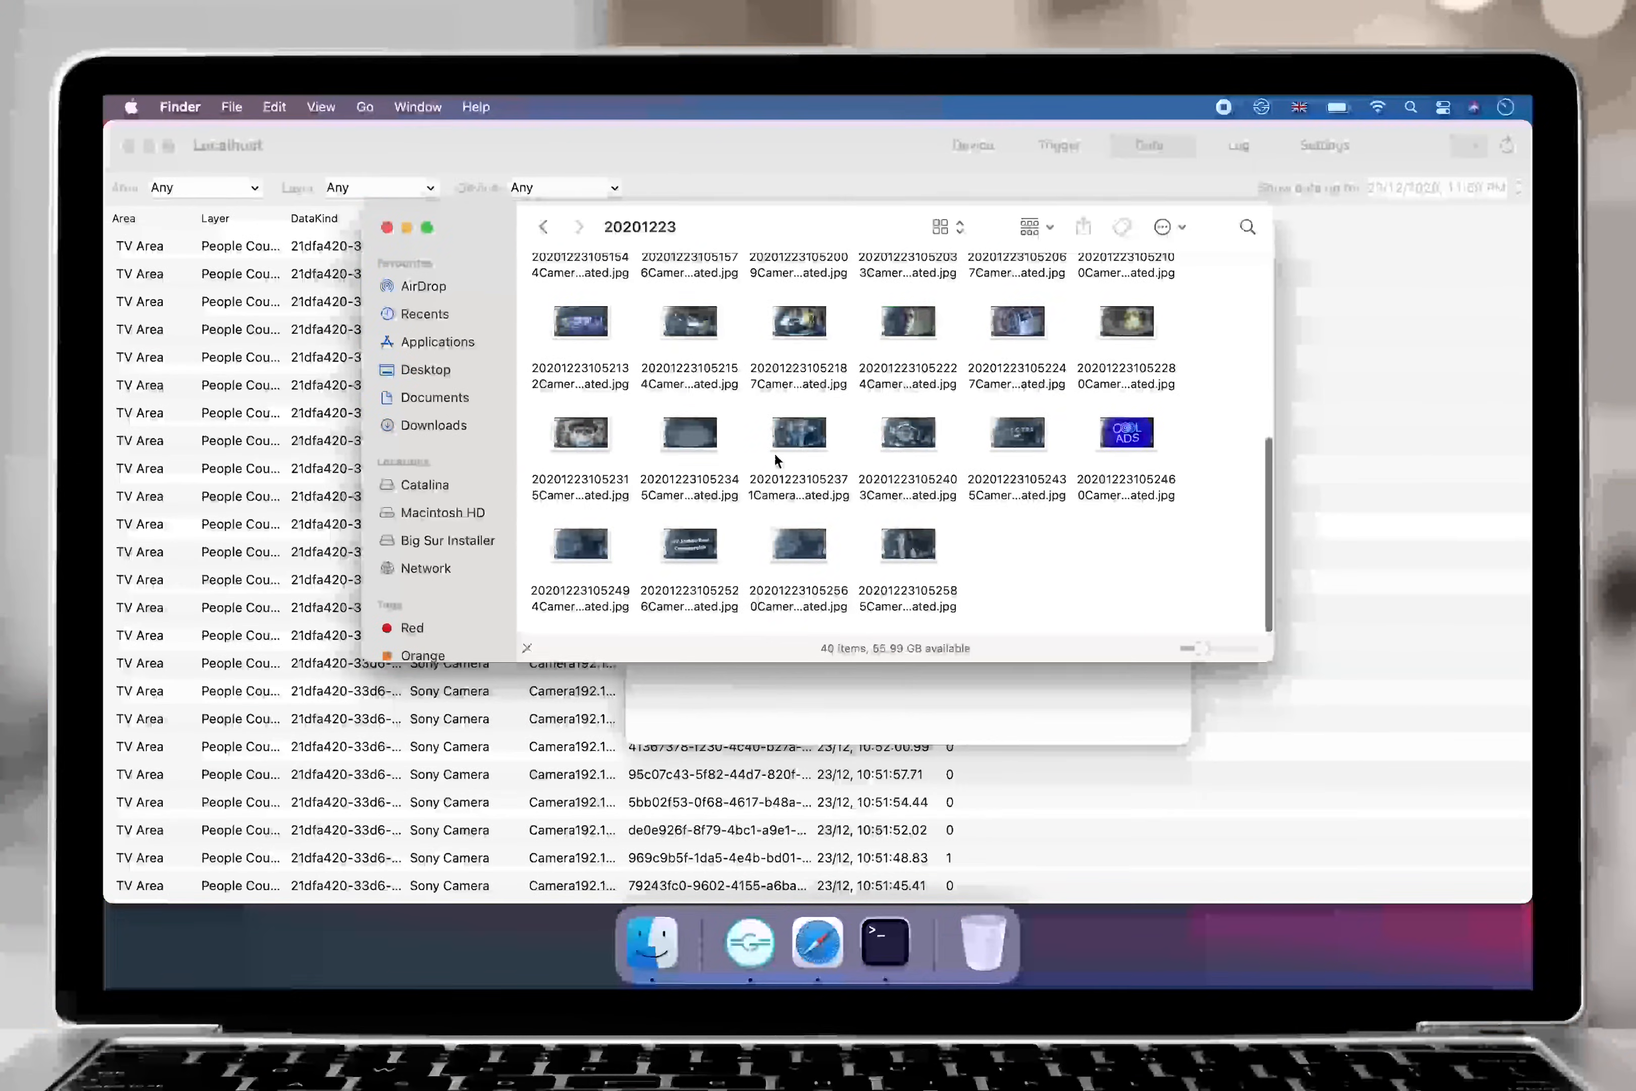
left_click(906, 552)
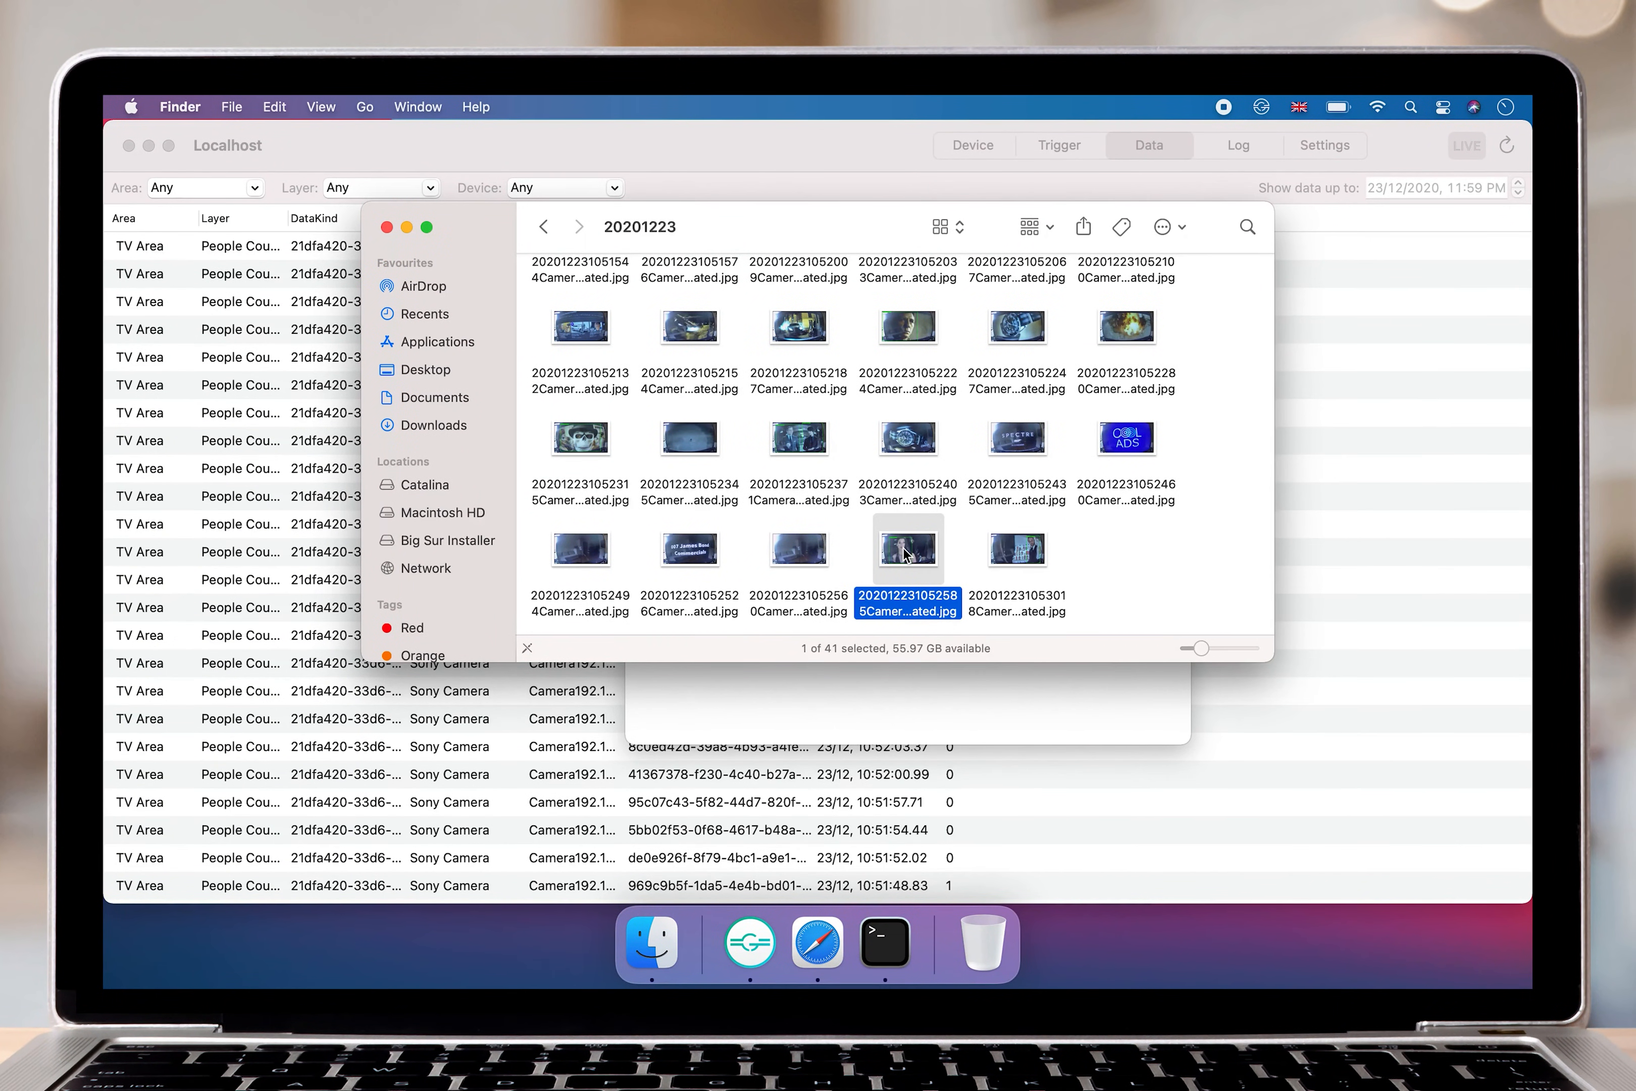
key("space")
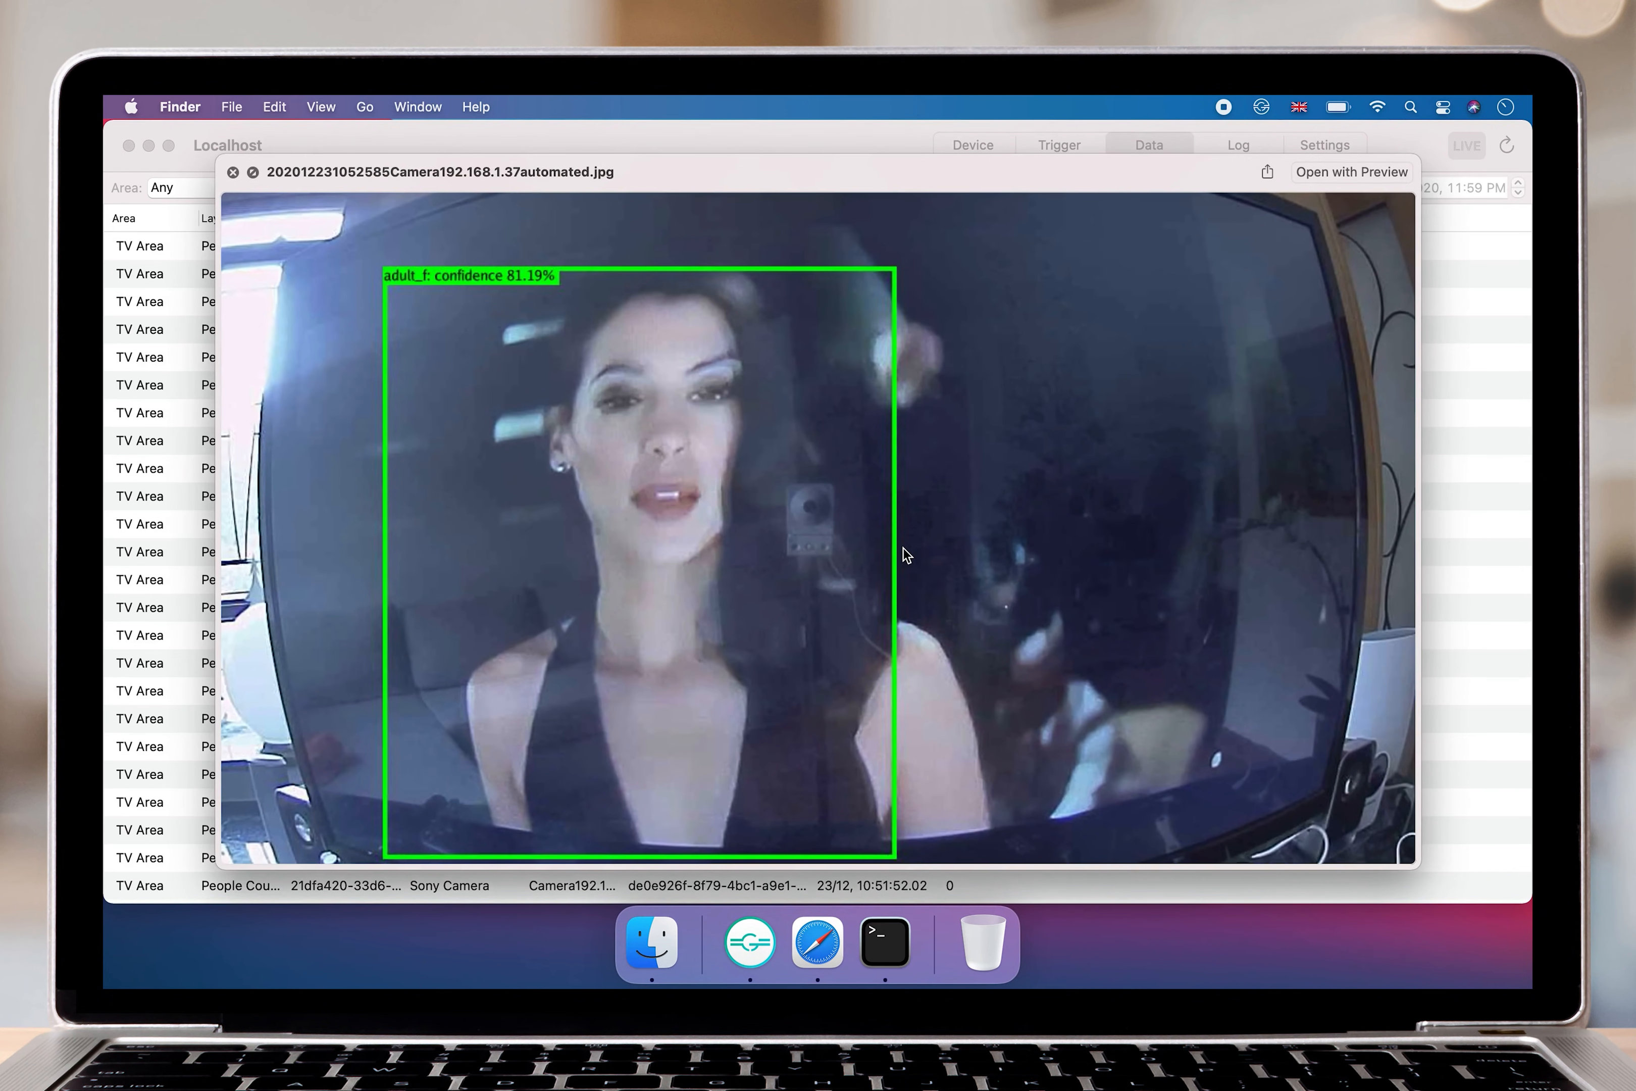
key("space")
left_click(1013, 554)
key("space")
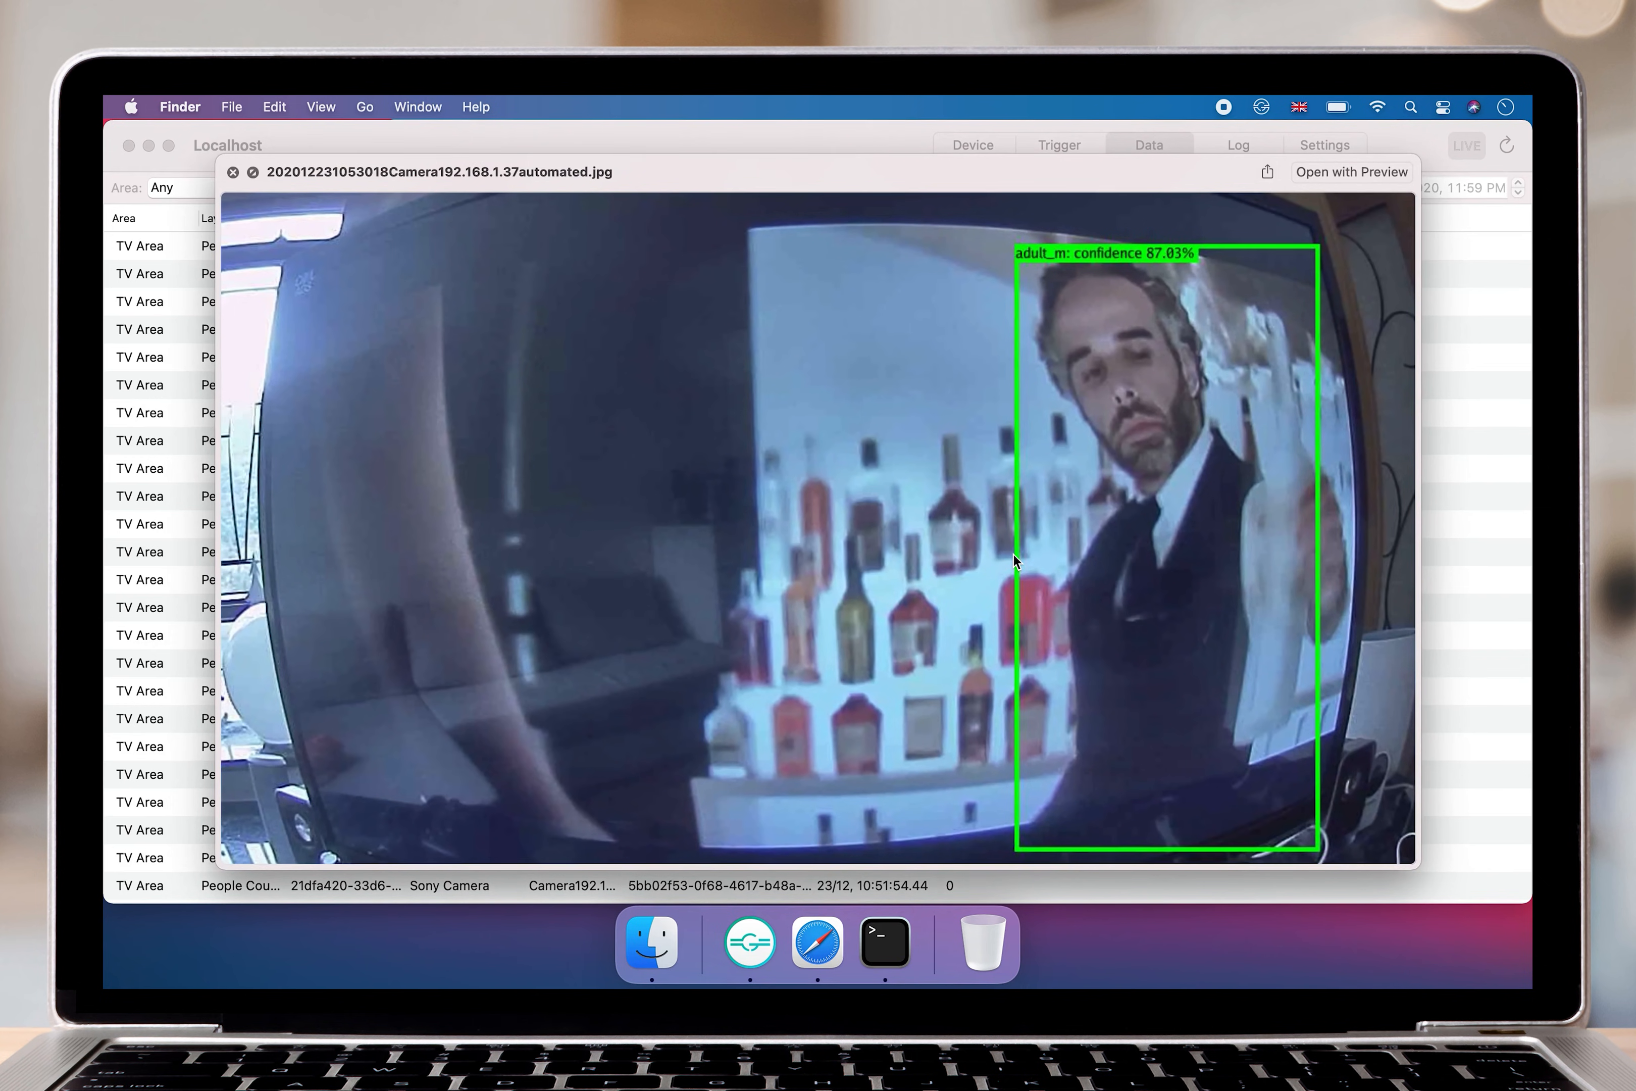
key("space")
left_click(1127, 560)
key("space")
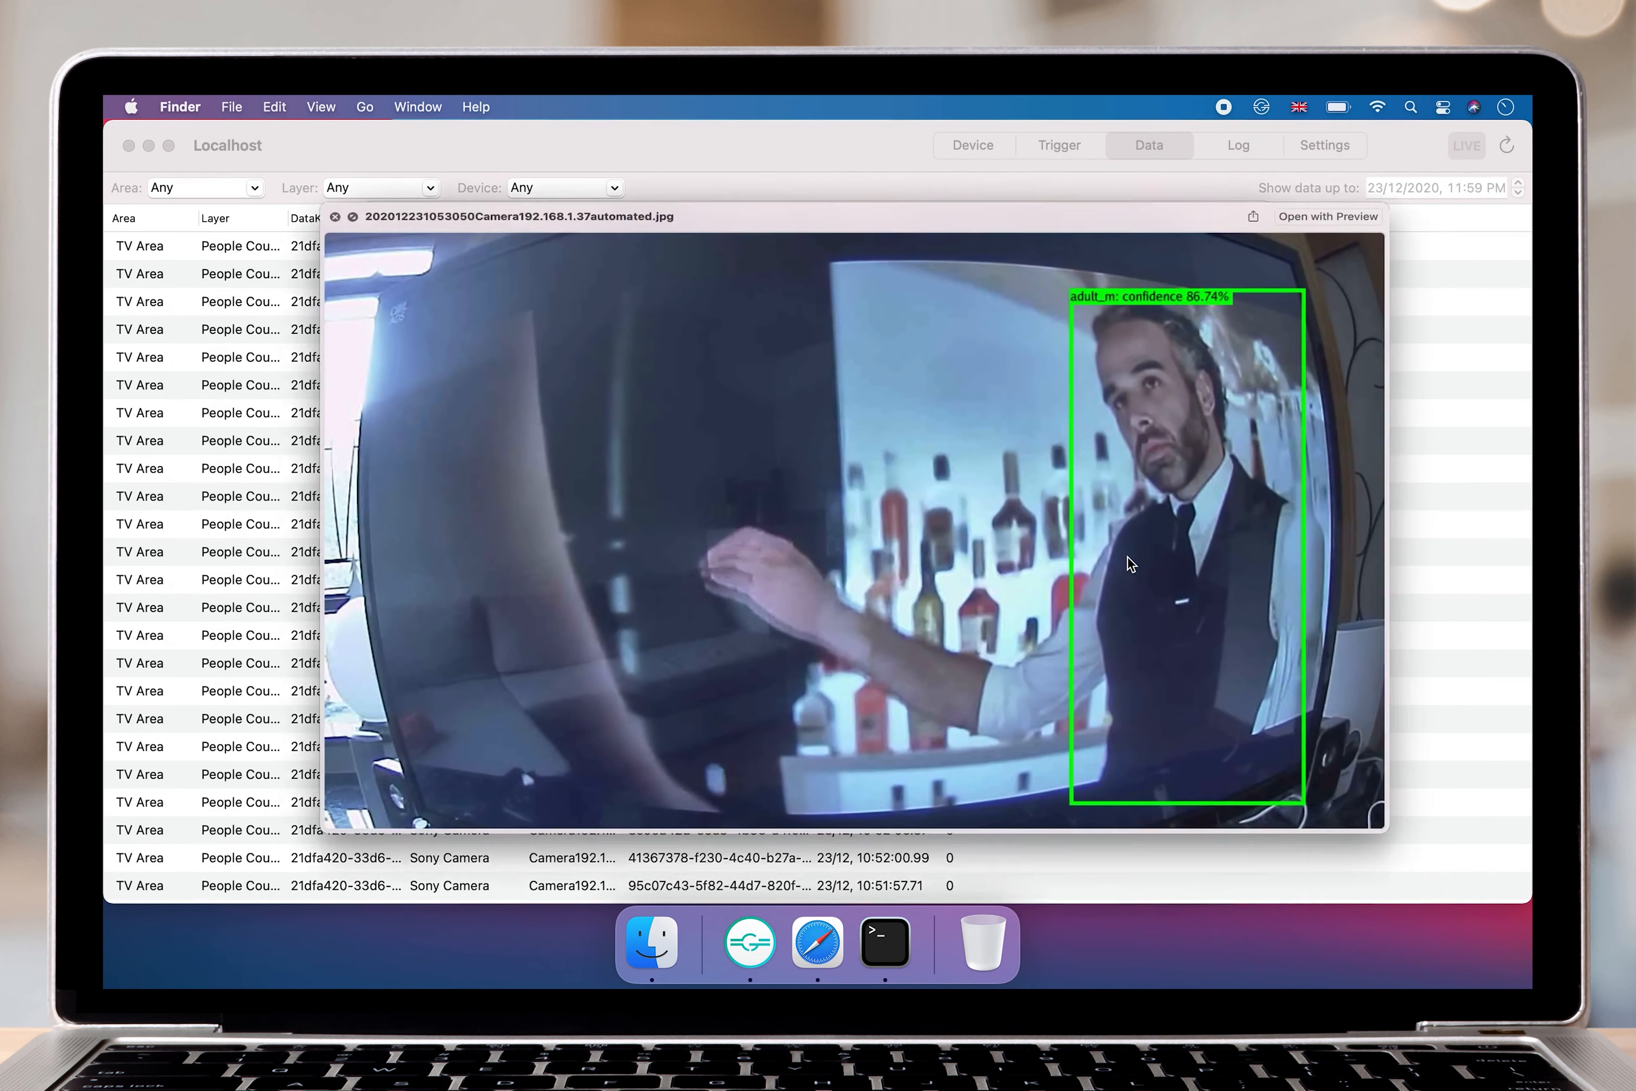
key("space")
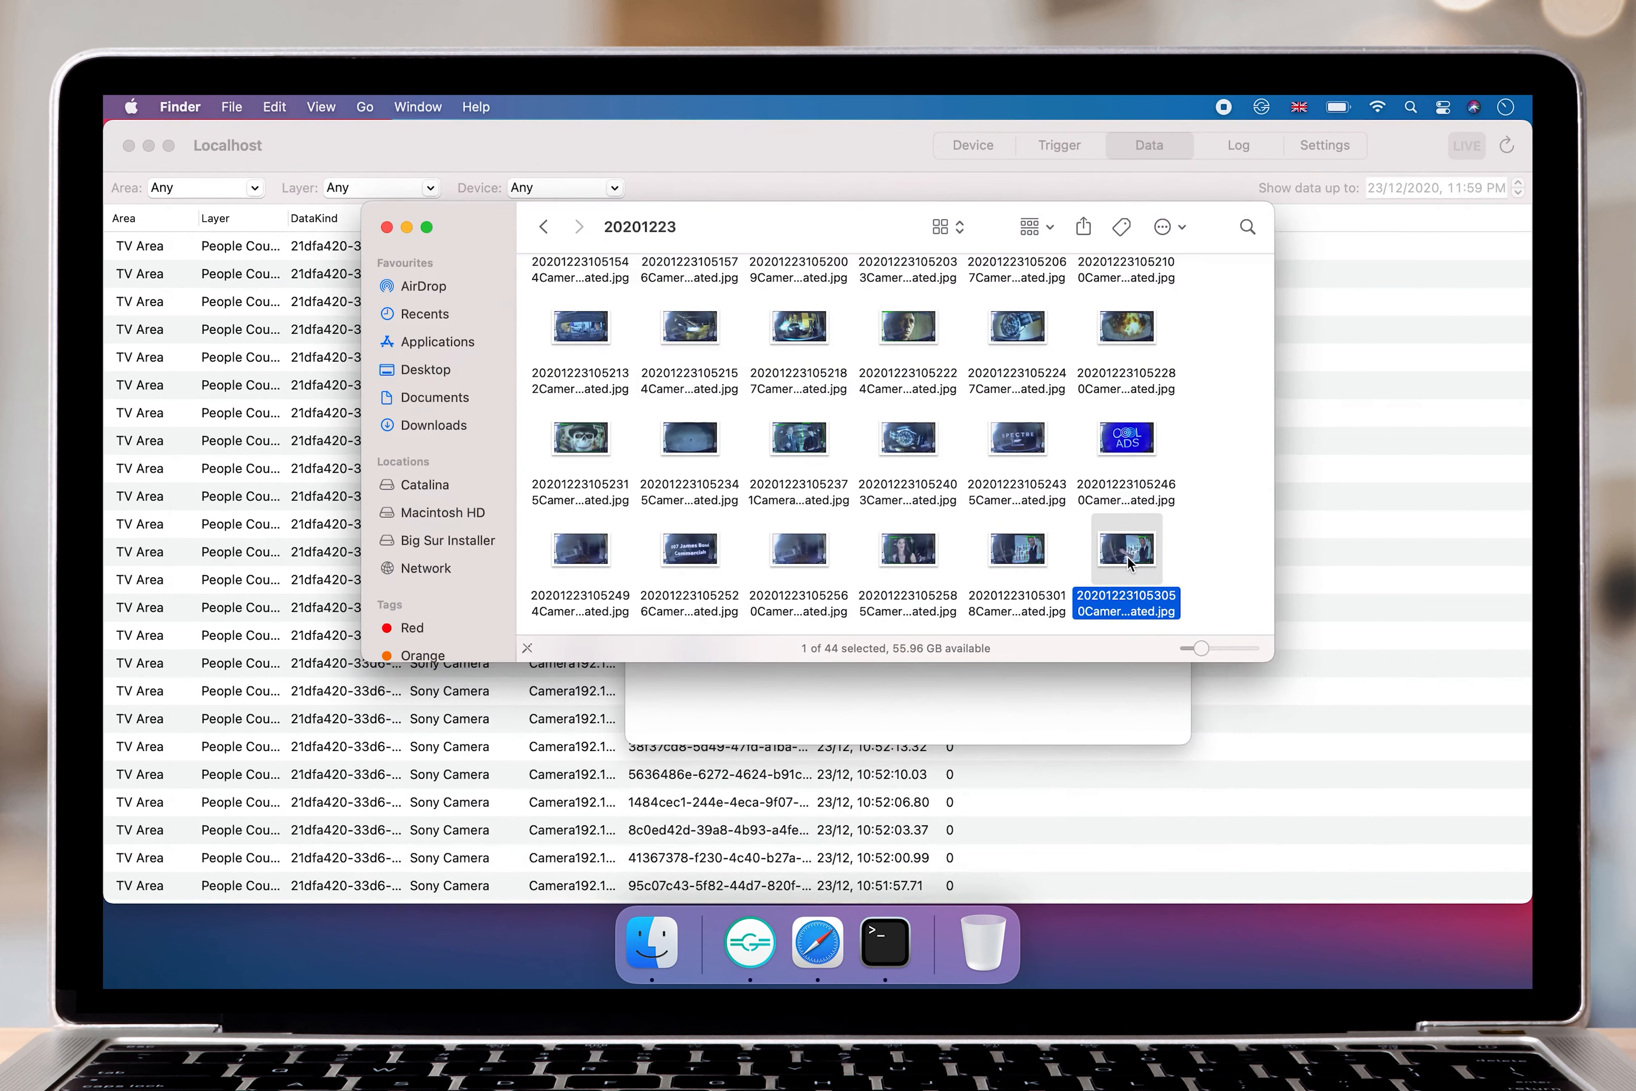
left_click(811, 447)
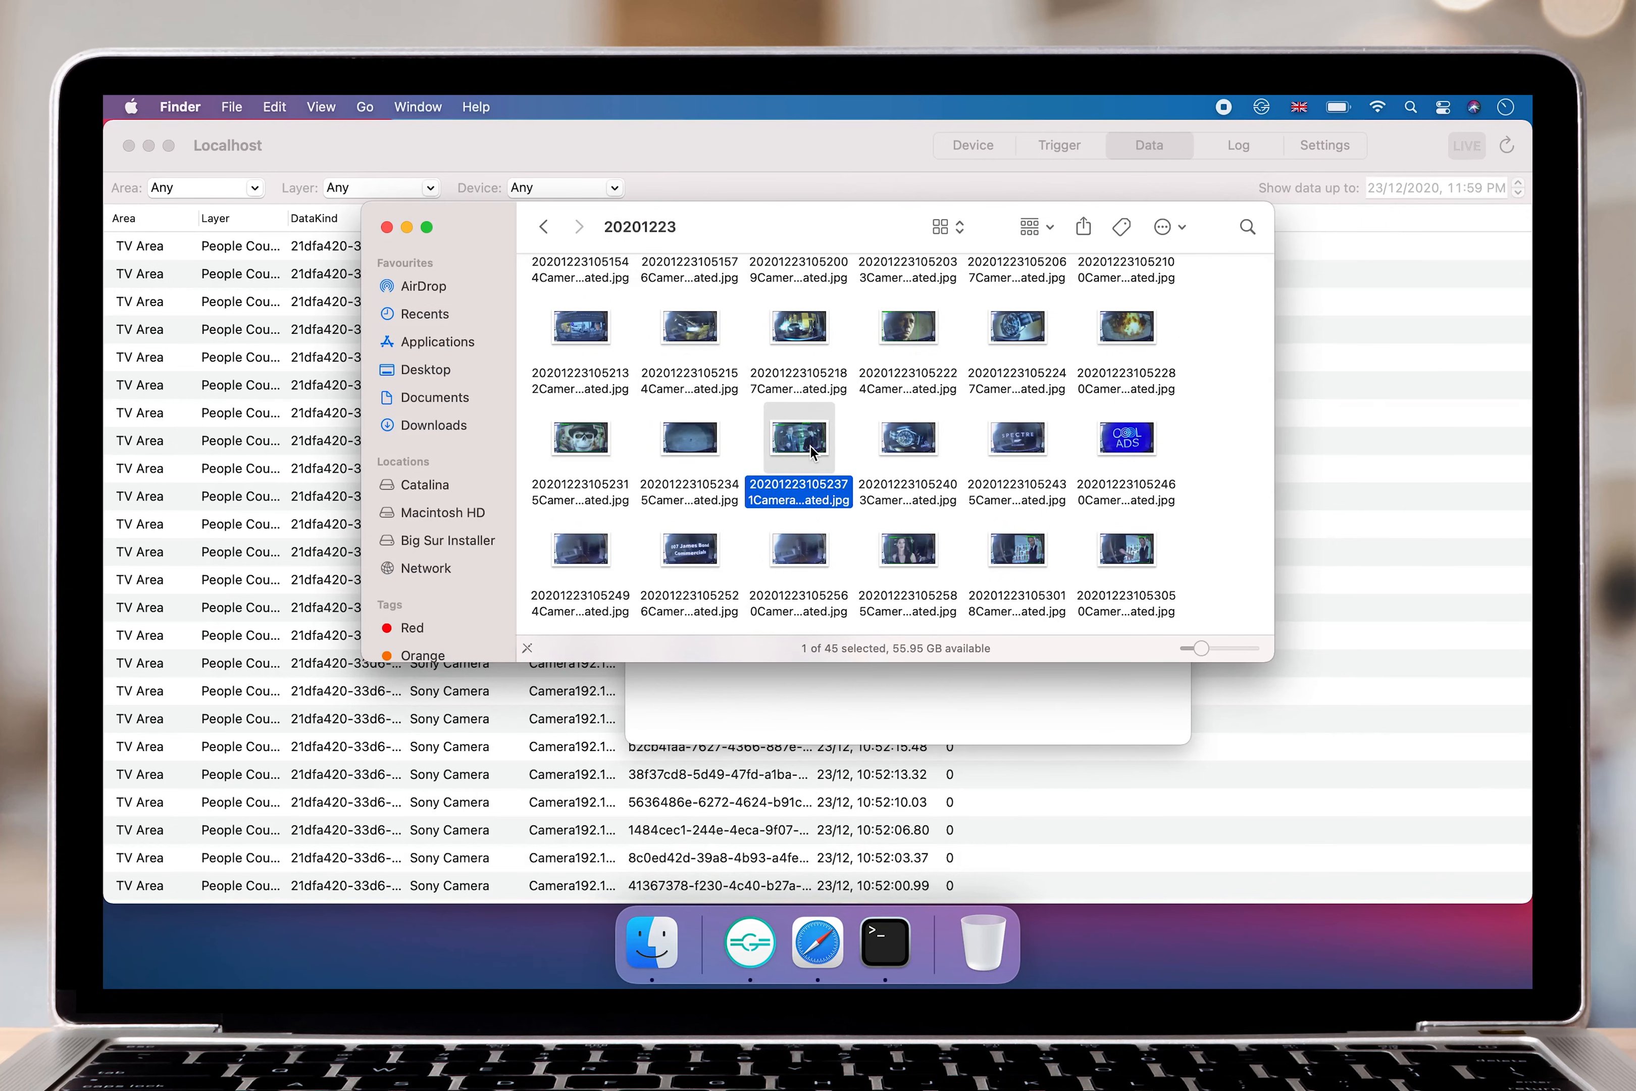
key("space")
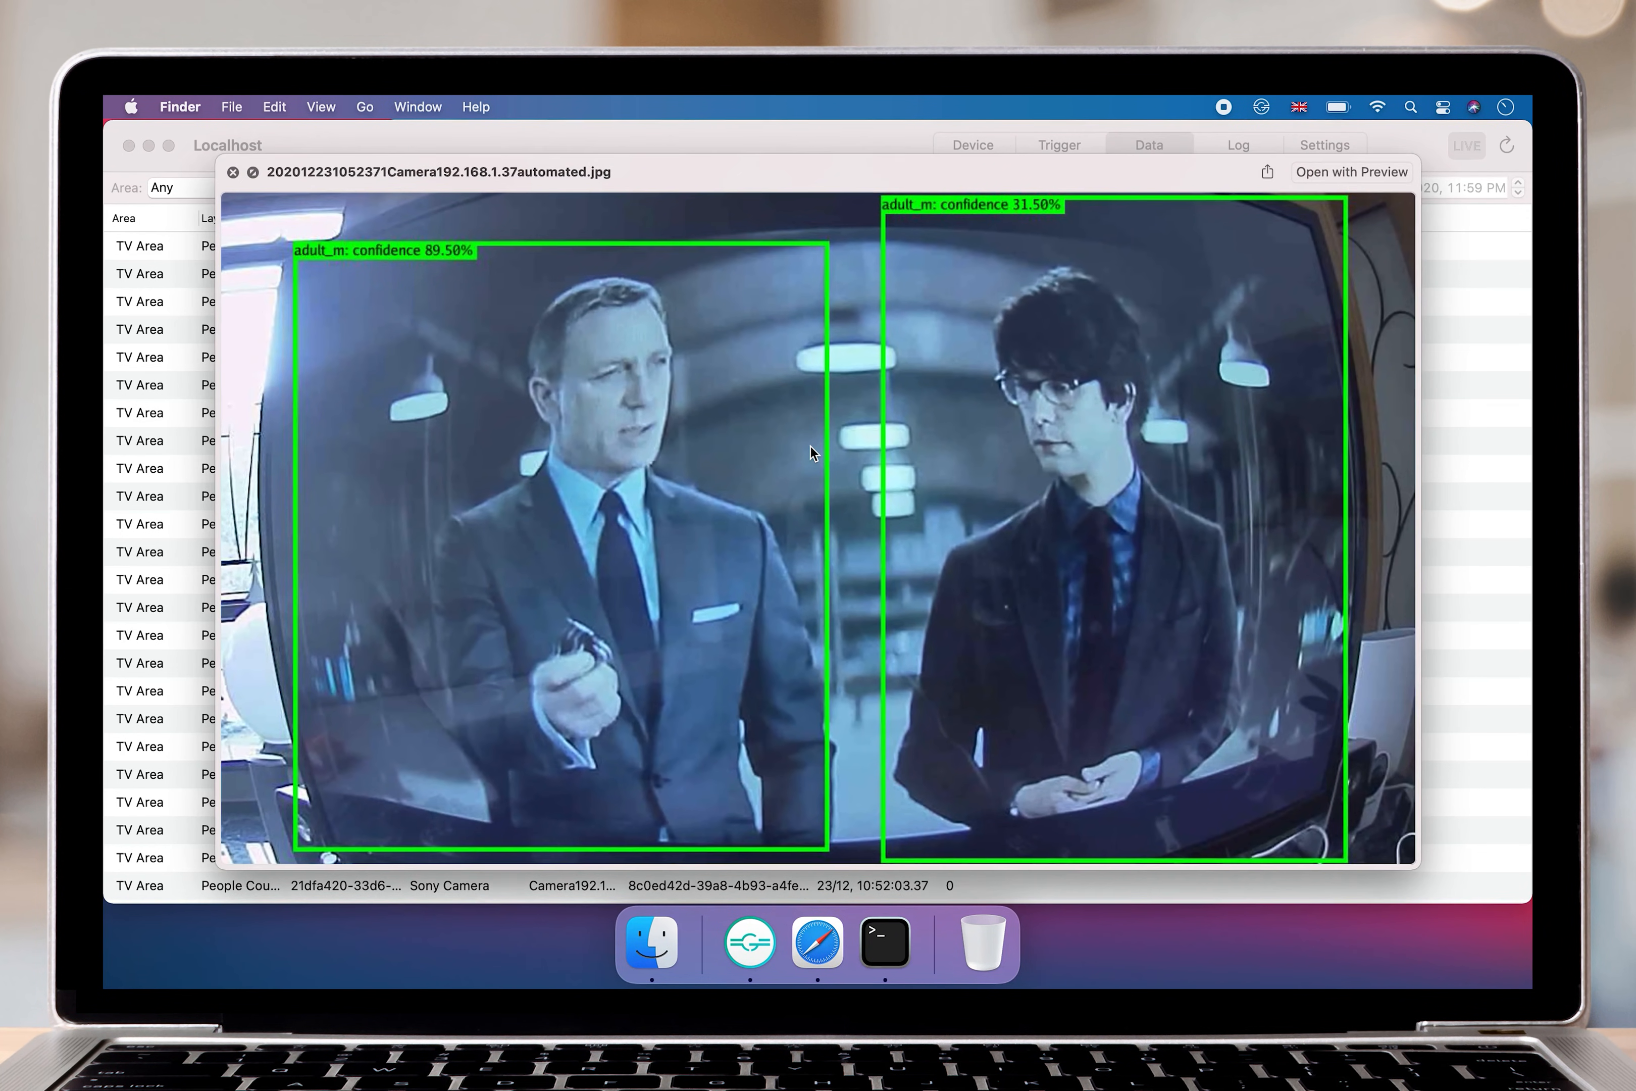
key("space")
left_click(899, 322)
key("space")
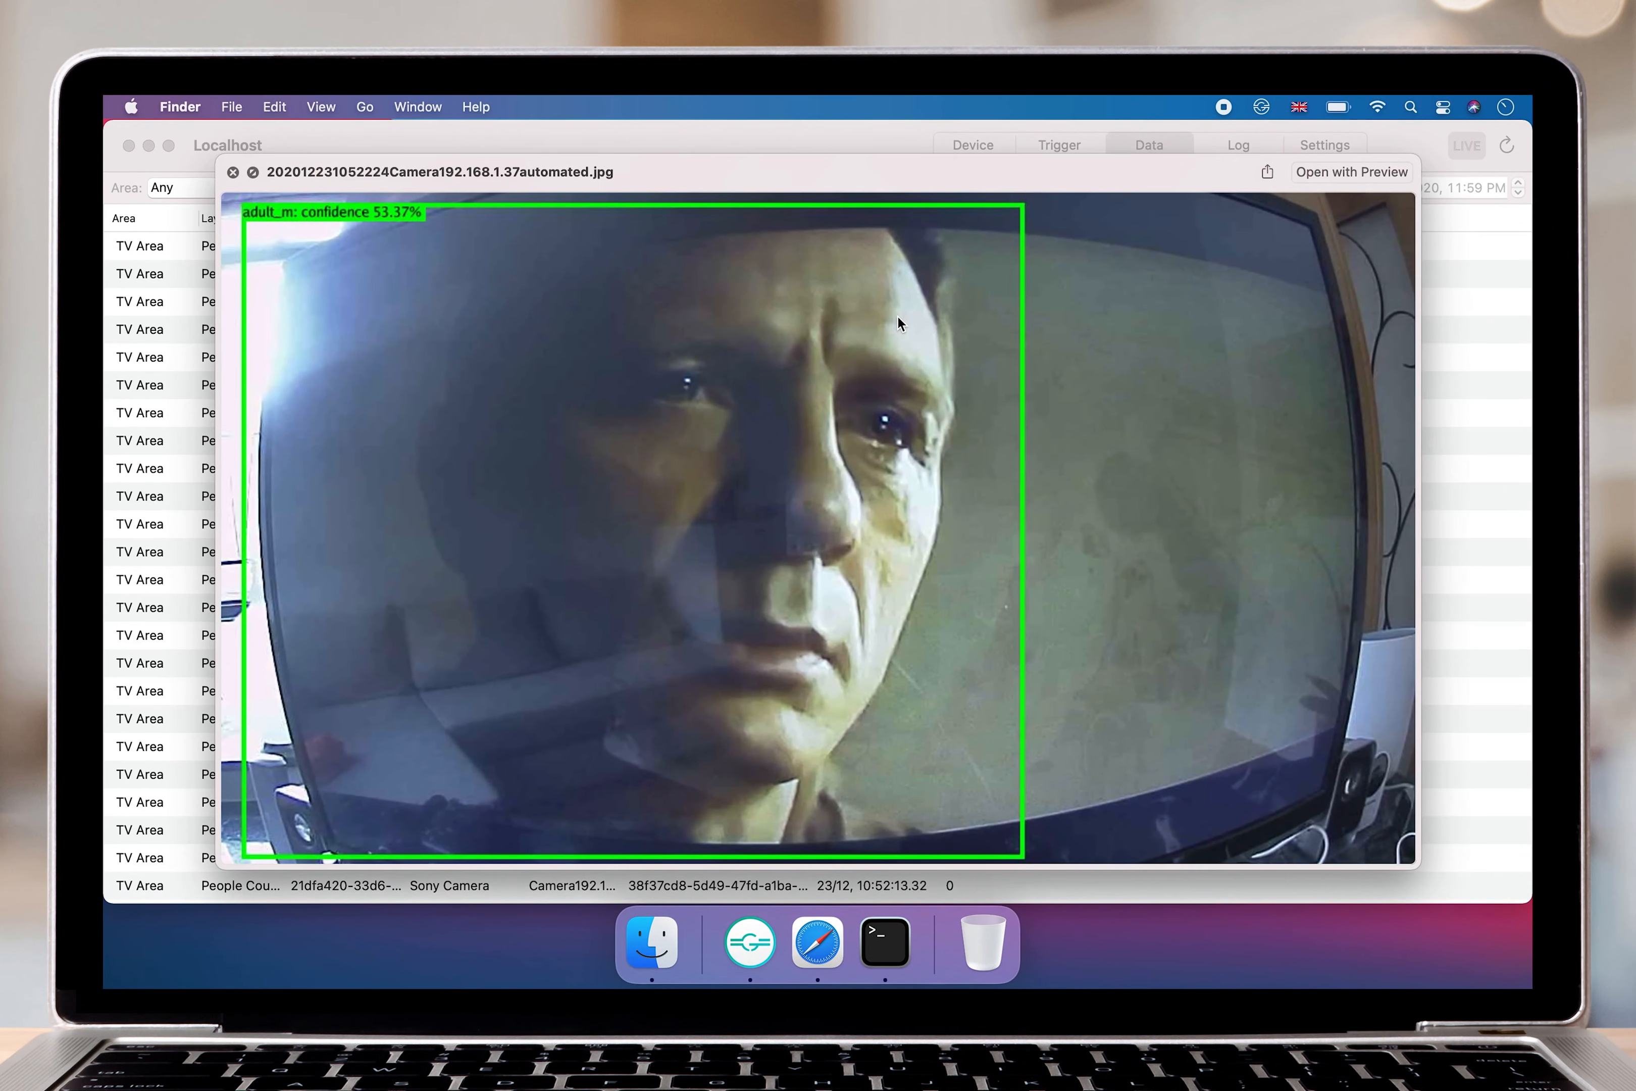
key("space")
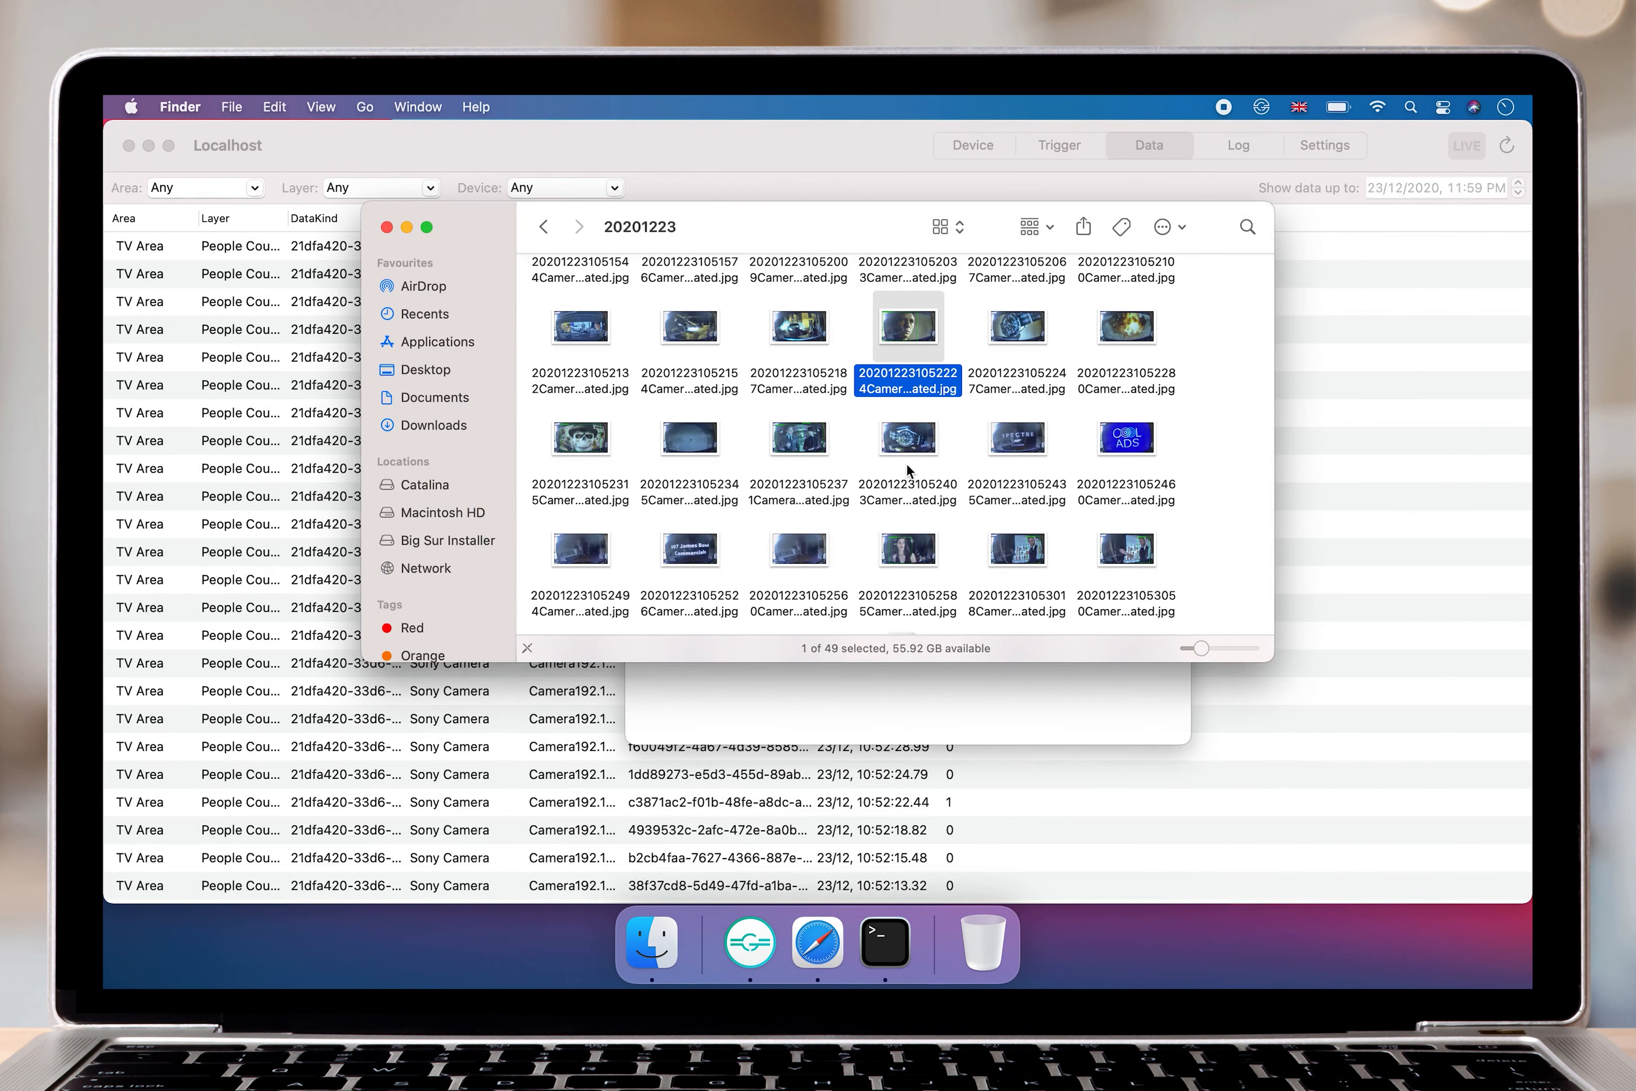
Switch back to Gravio Studio and start a new event trigger named Notify if Person is visible.
left_click(1065, 789)
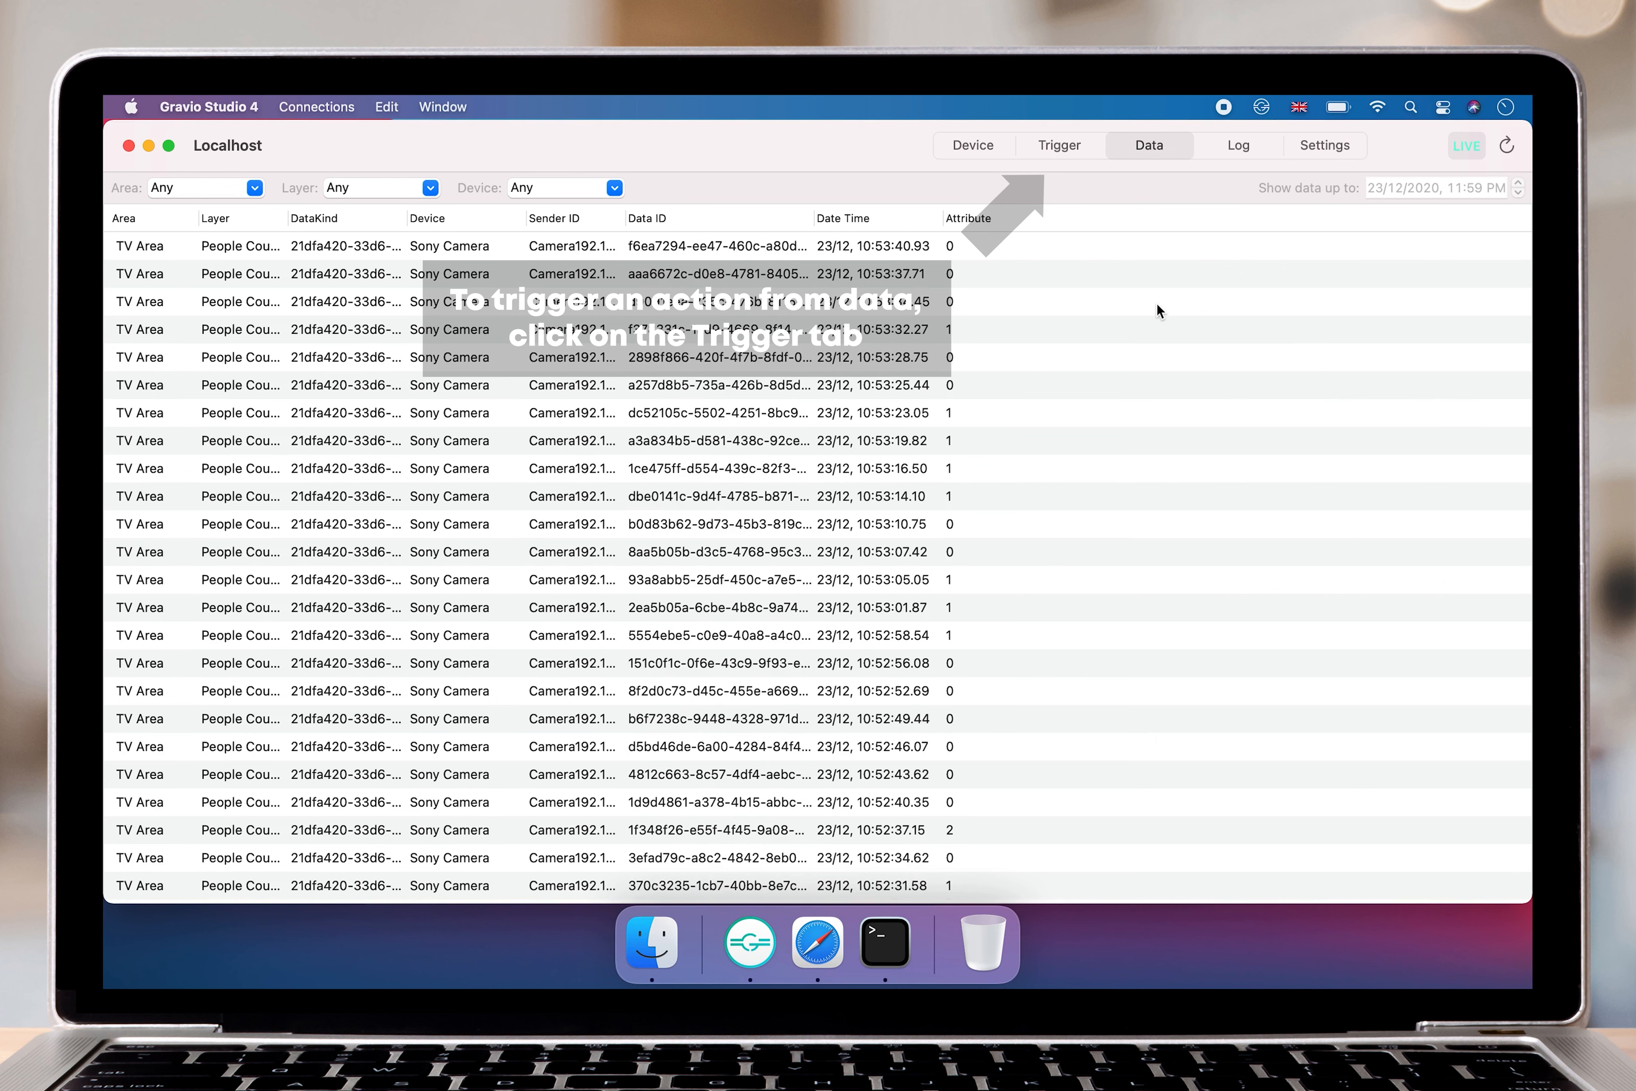
left_click(1050, 146)
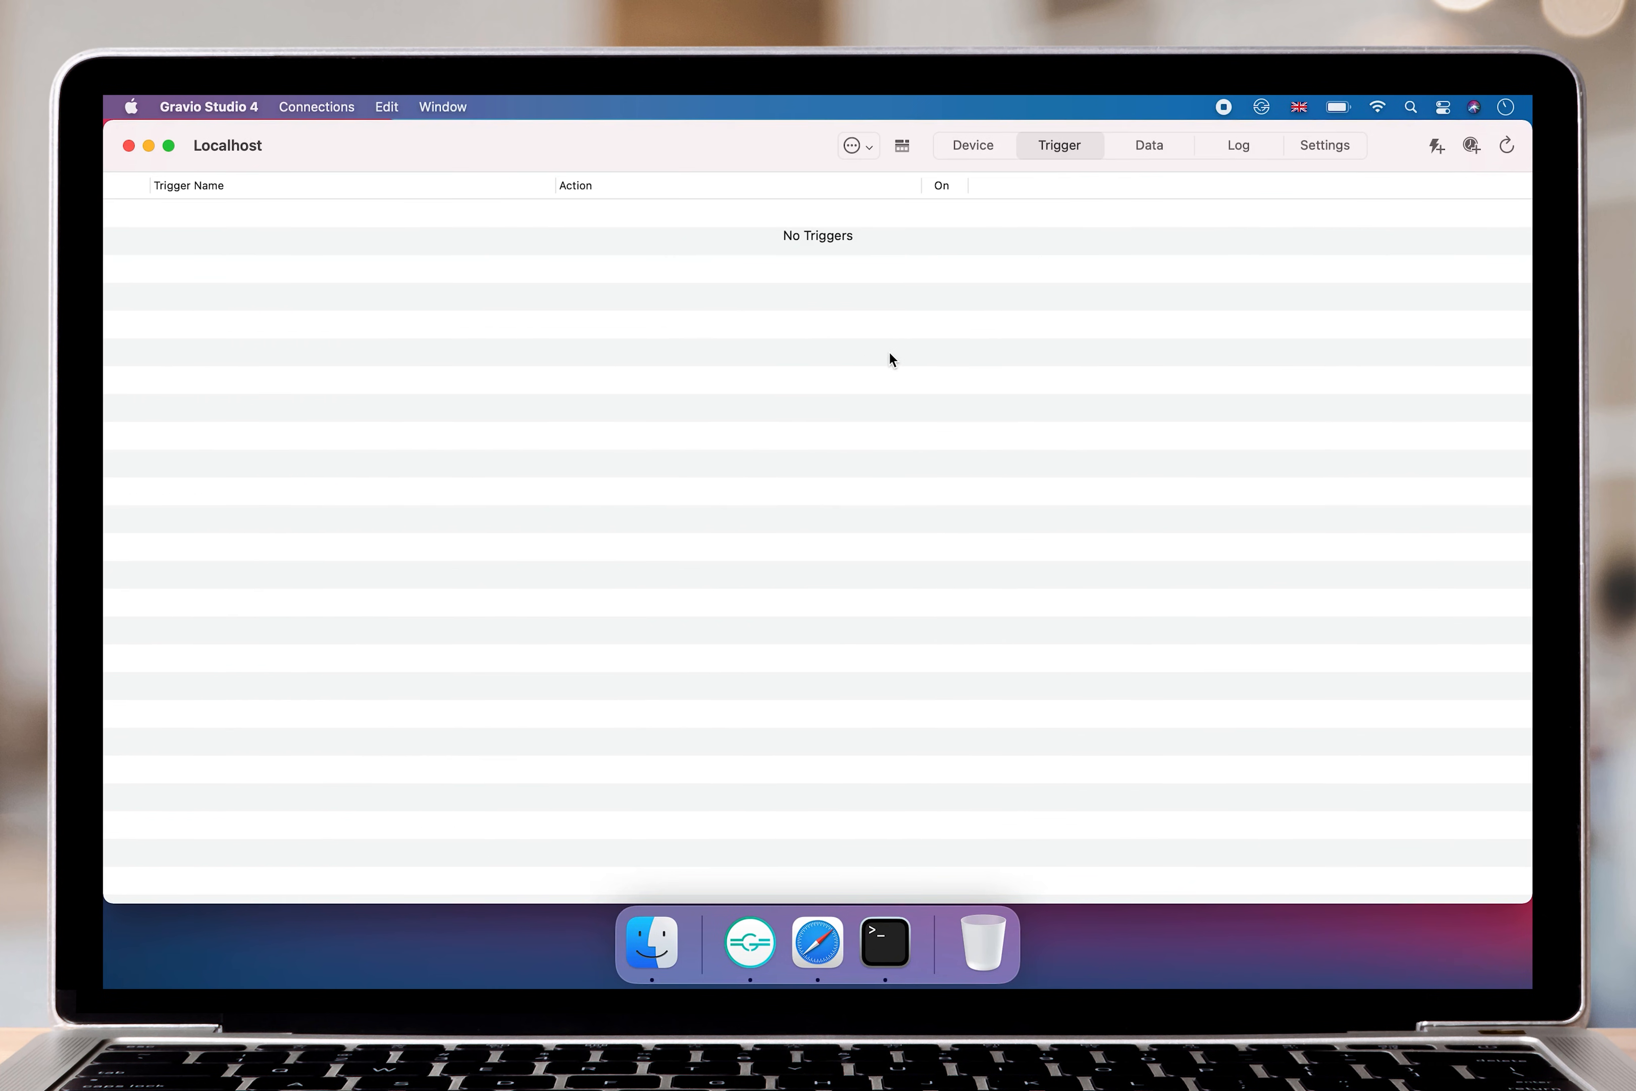
left_click(1435, 147)
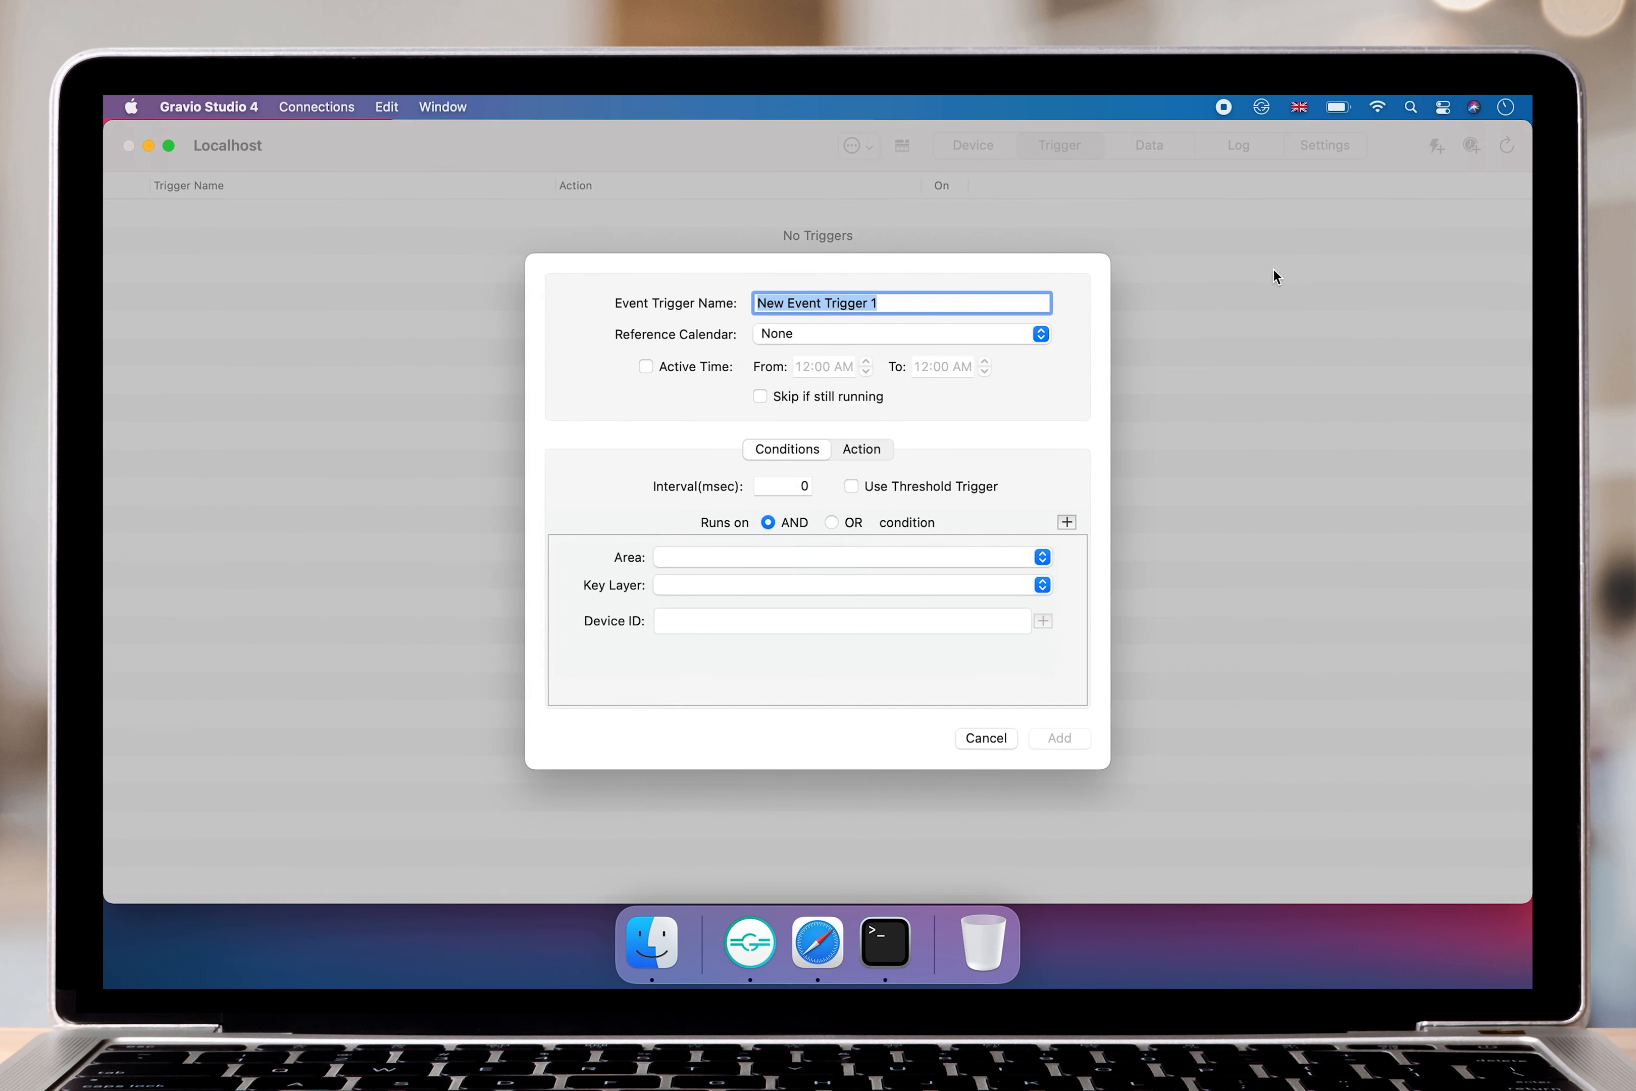
type("Notify if ")
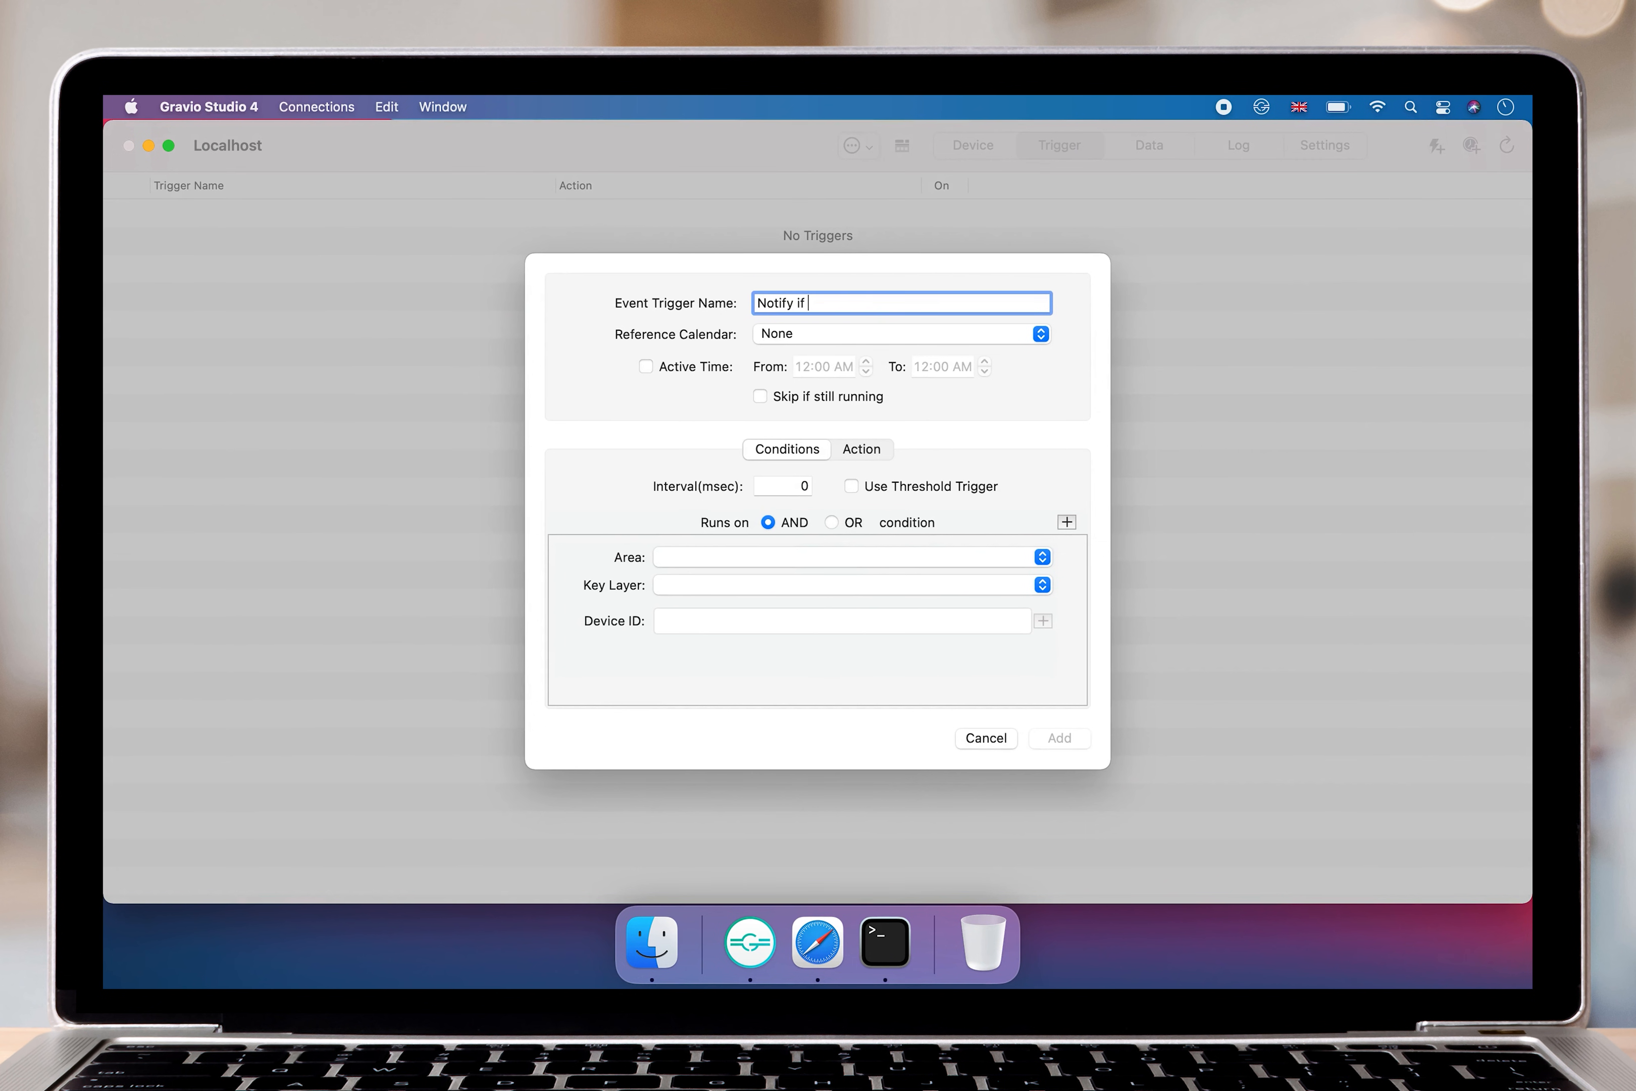
type("Person is visible")
Set the trigger's condition to TV Area, People Counting Layer, with NumberOfPeopleTensorFlow >= 1.
left_click(964, 551)
left_click(965, 561)
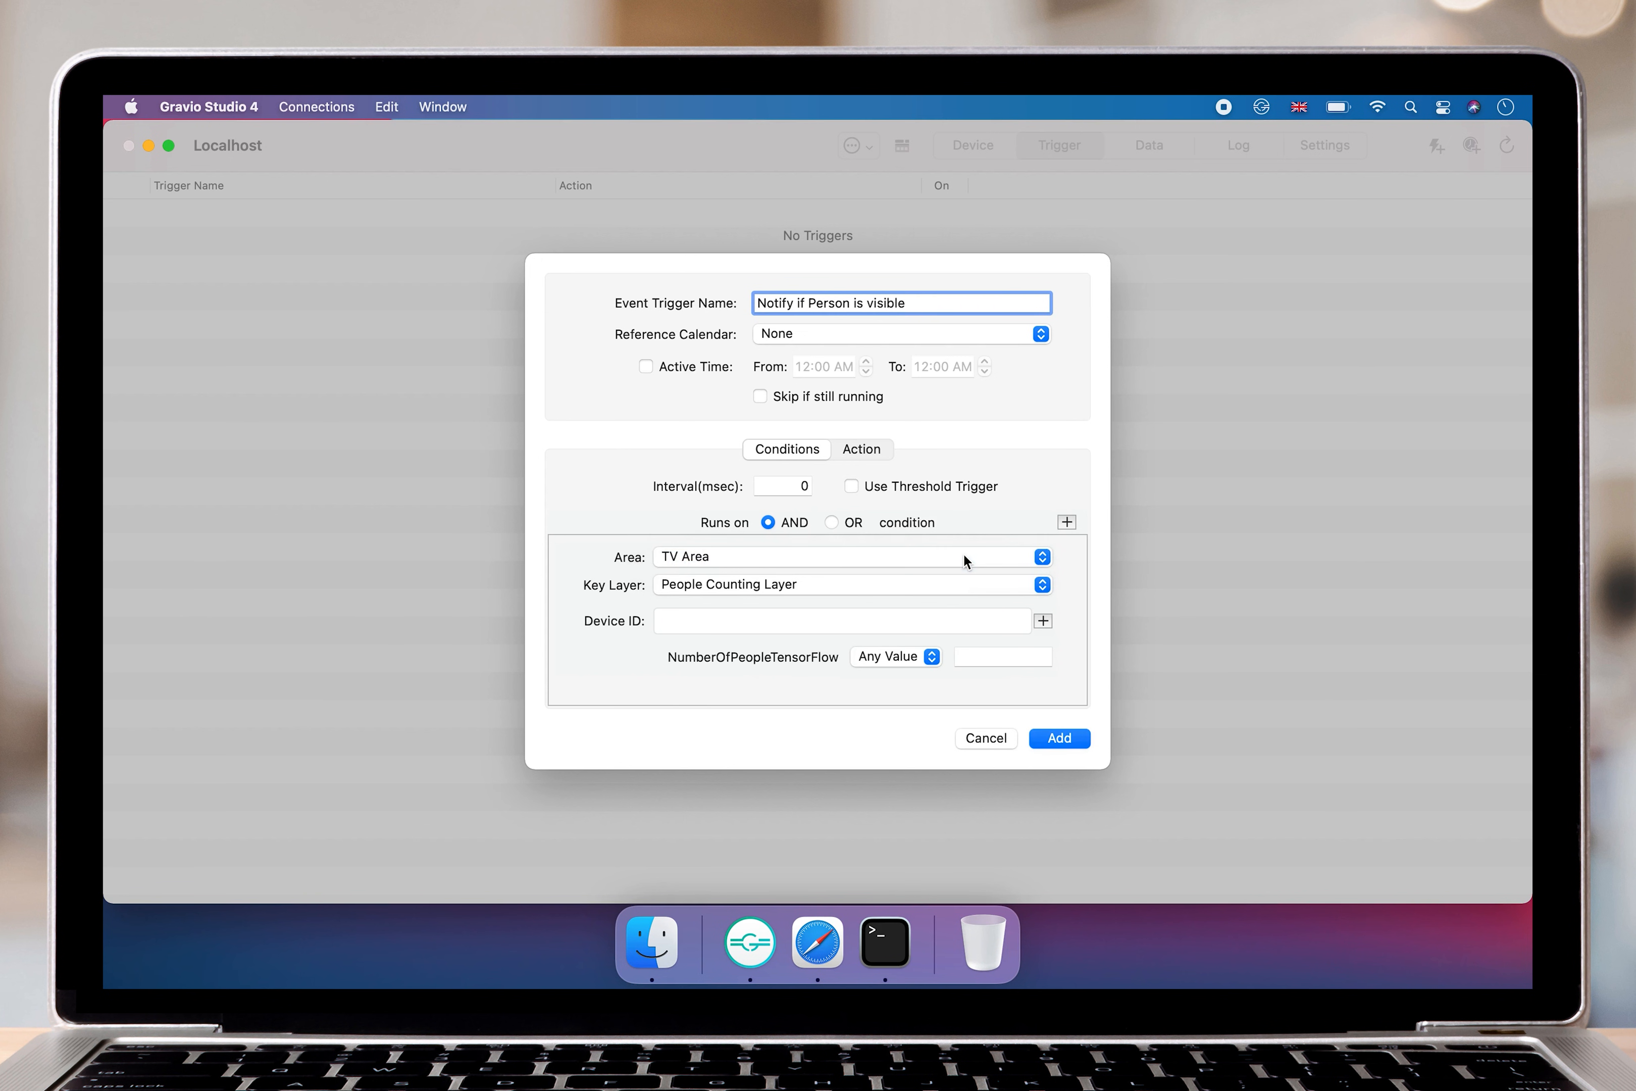
left_click(938, 585)
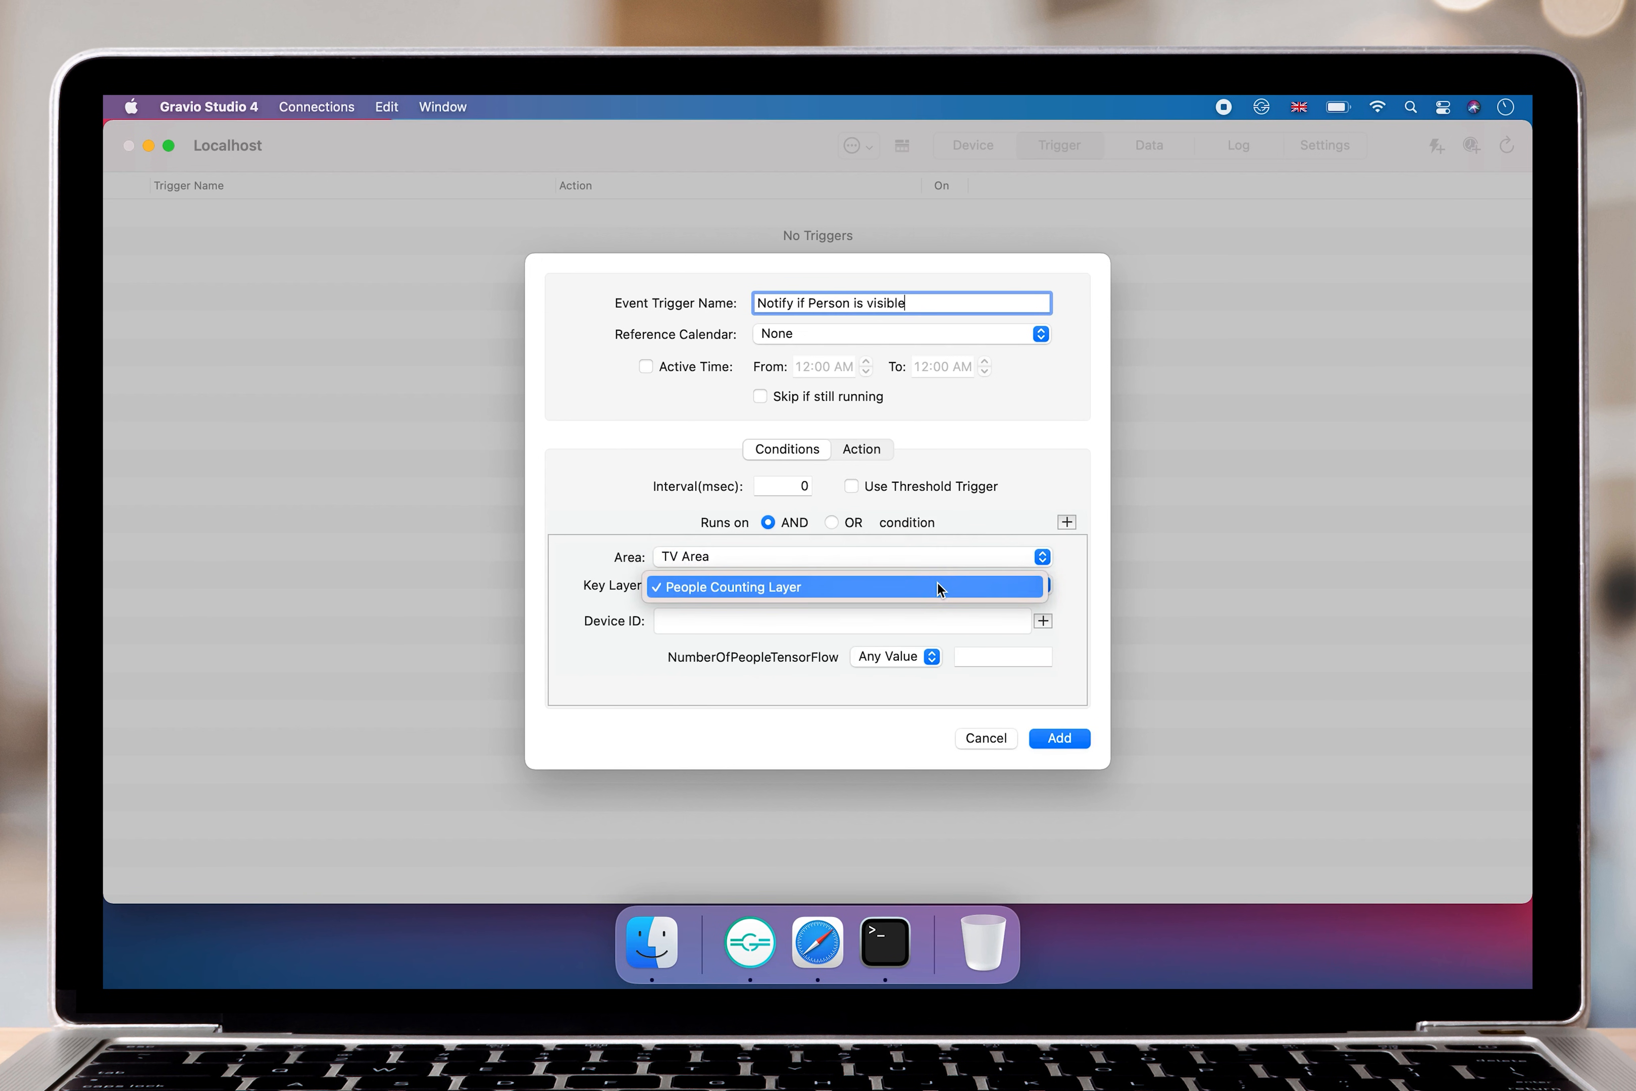
left_click(939, 583)
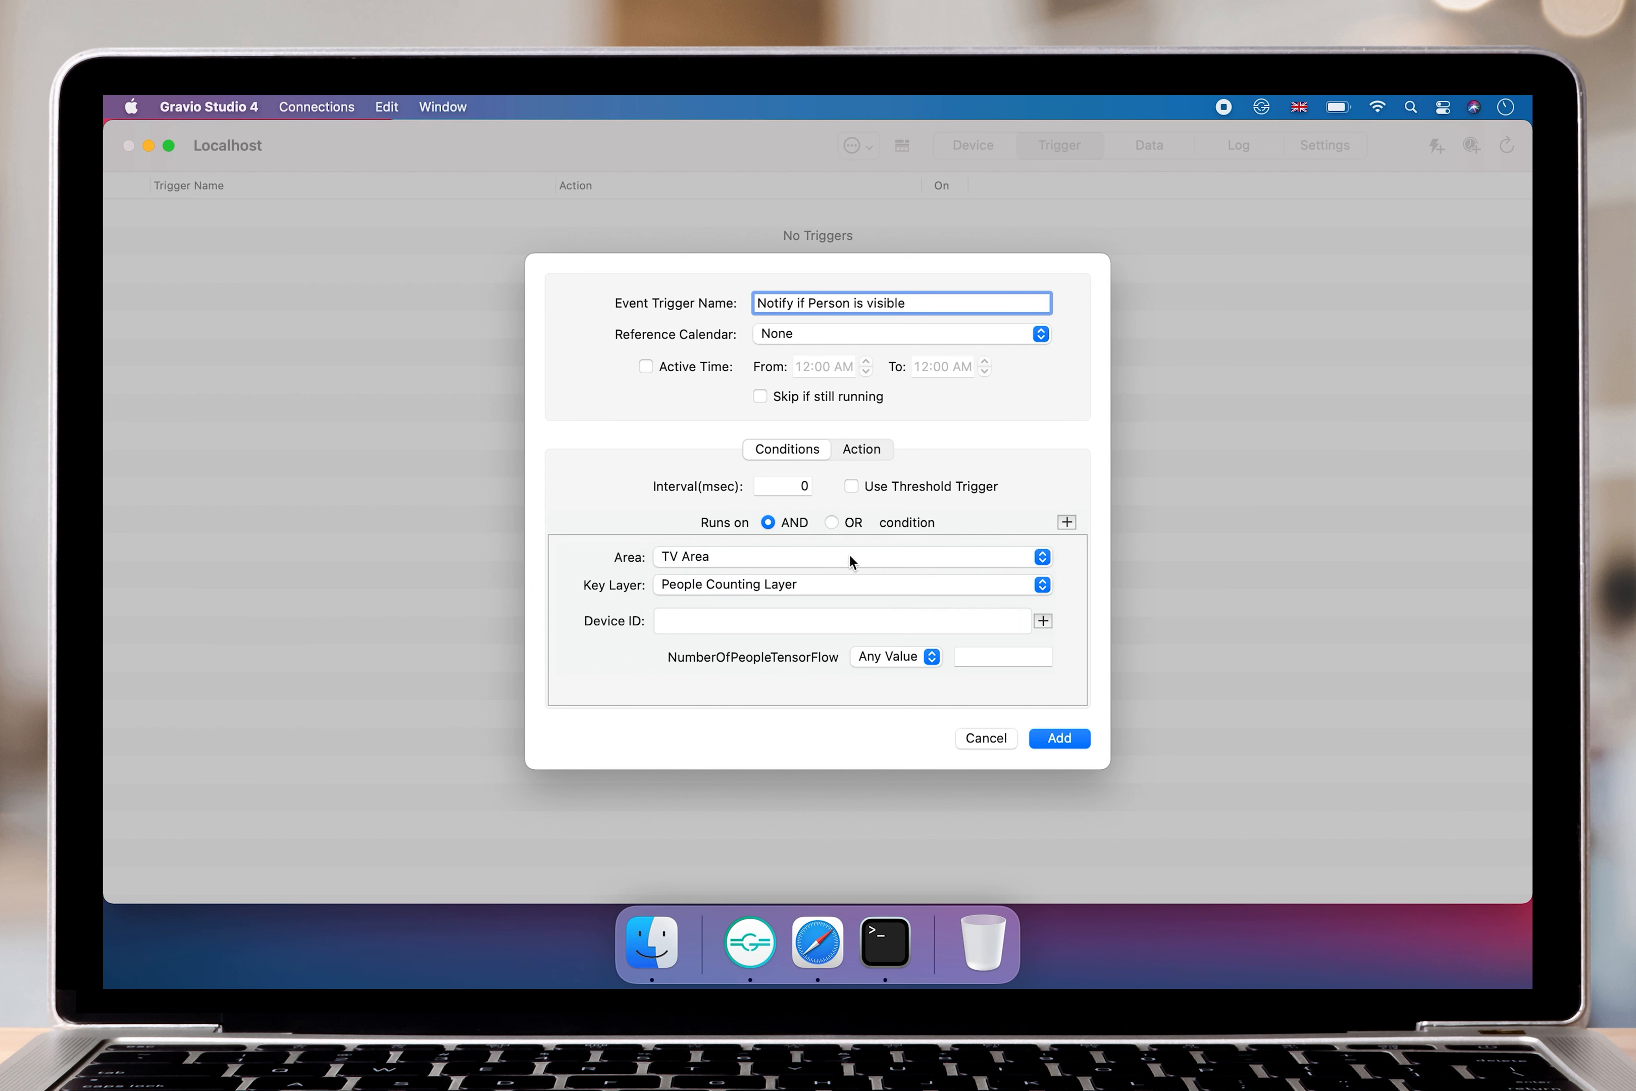
left_click(906, 655)
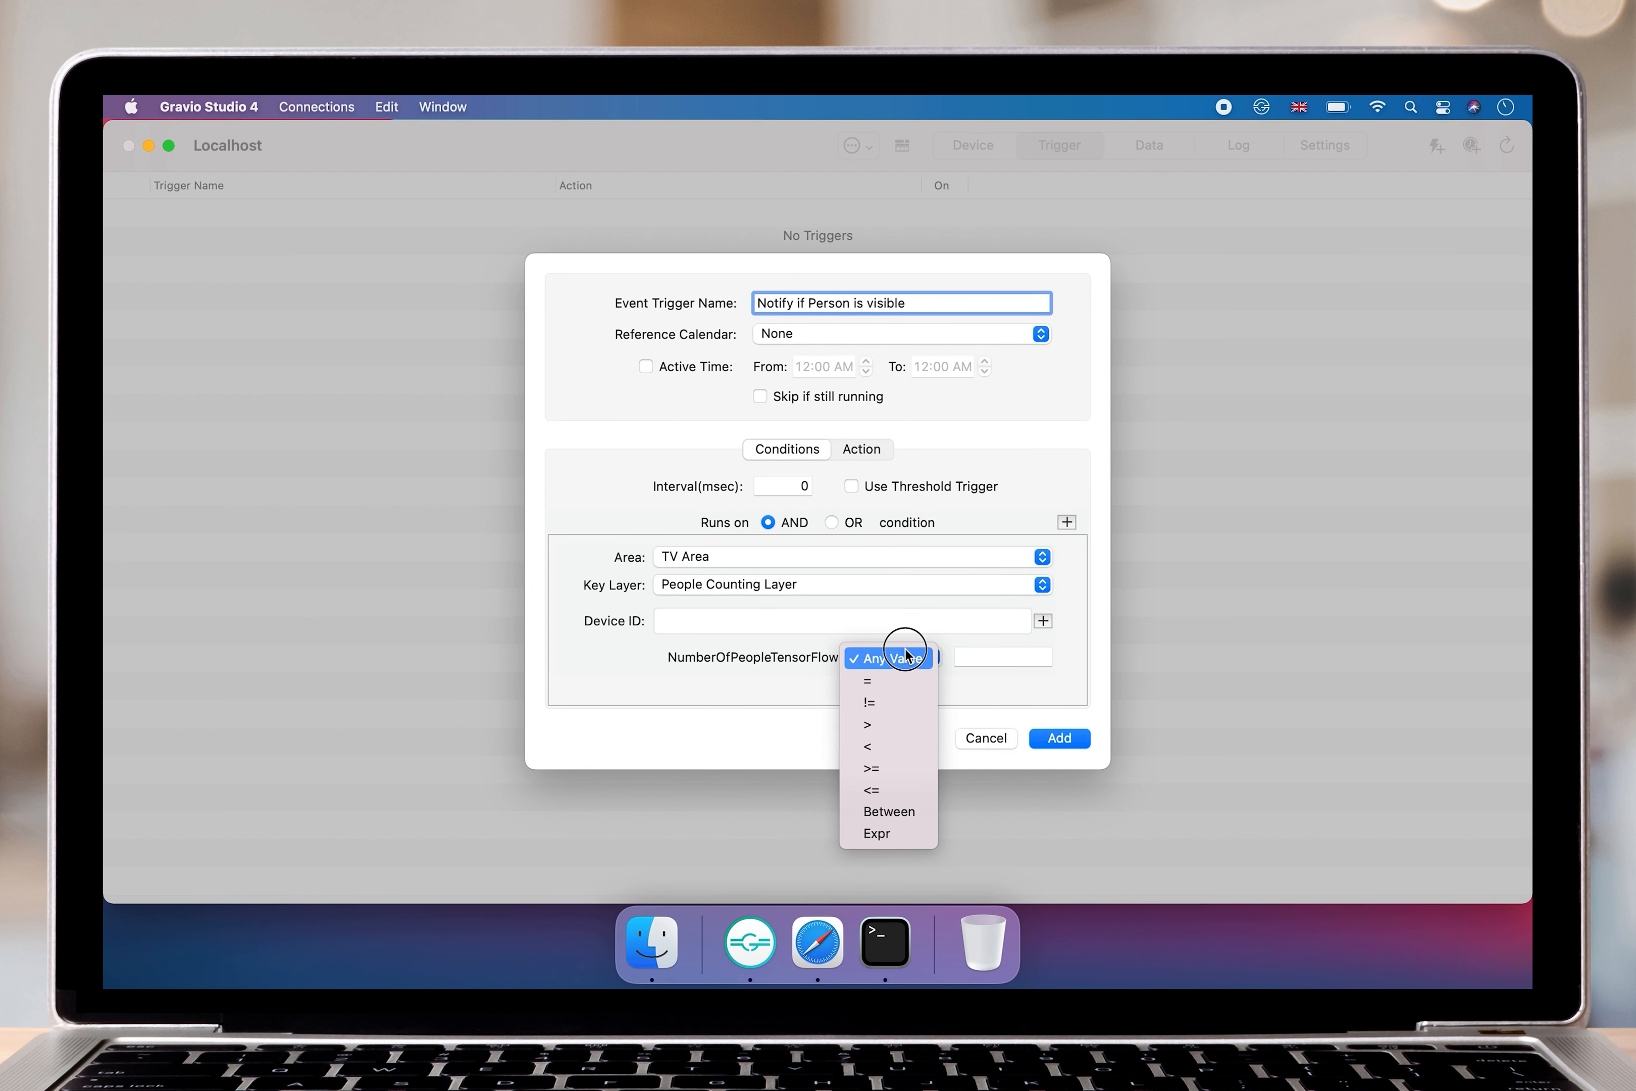
left_click(897, 760)
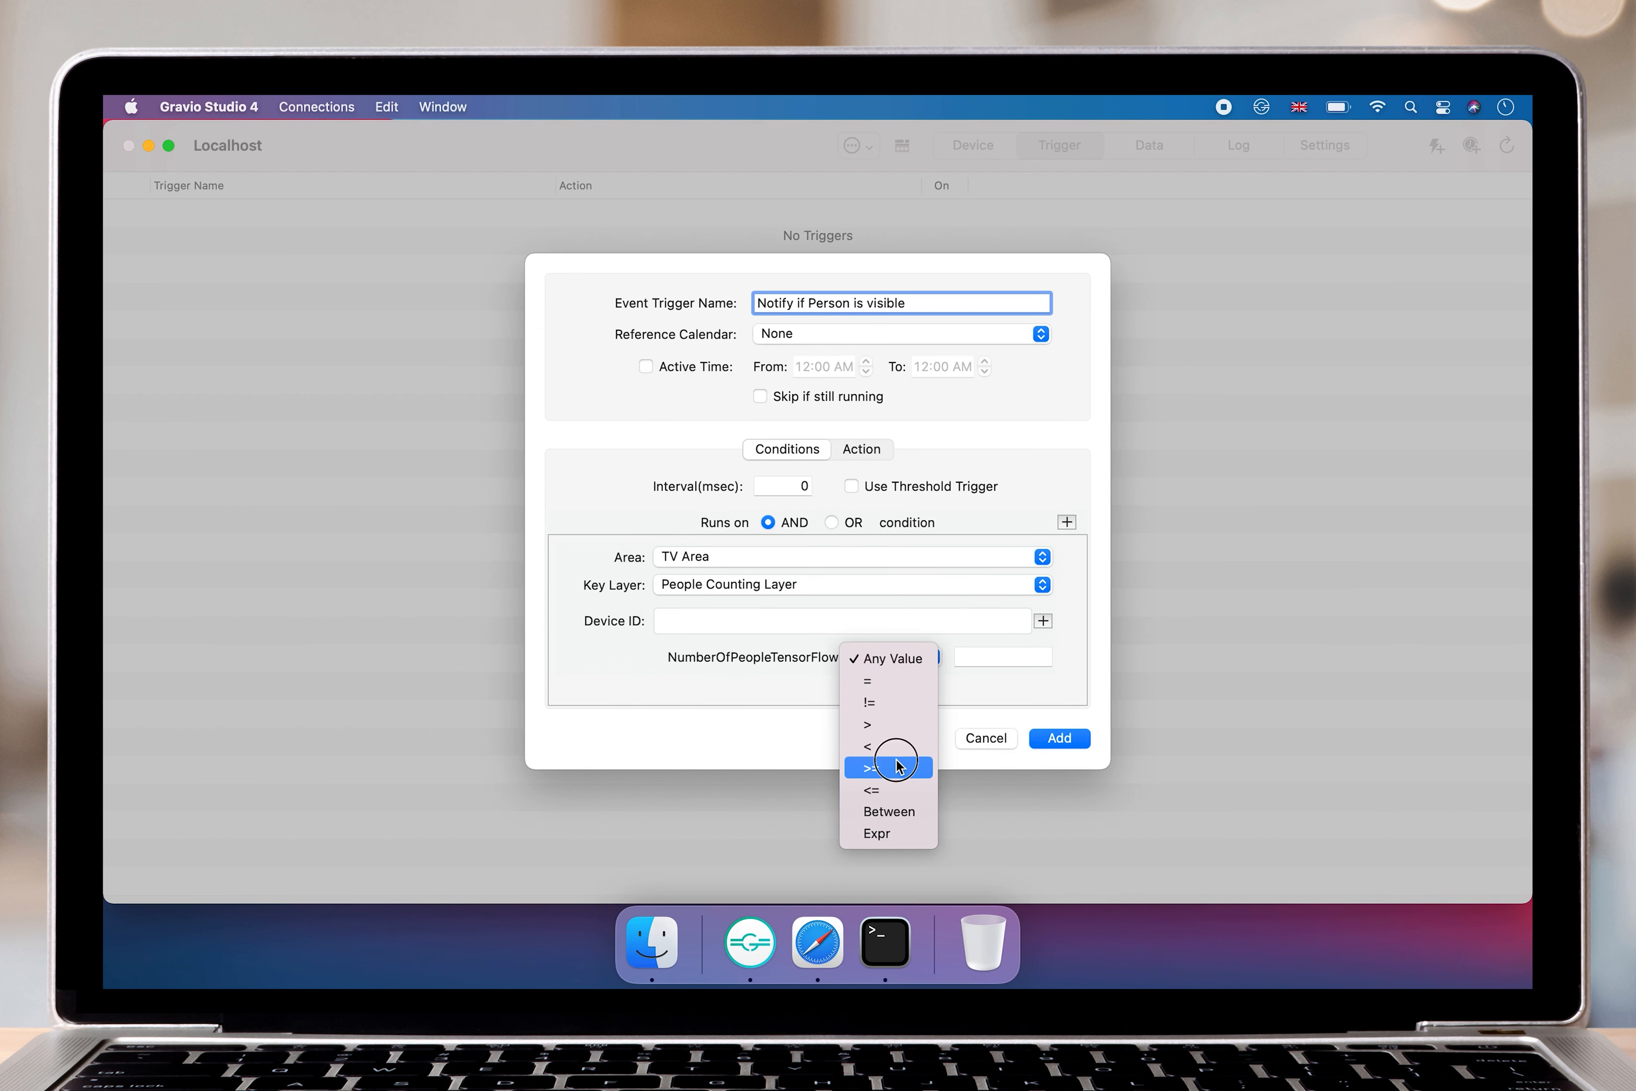
left_click(969, 662)
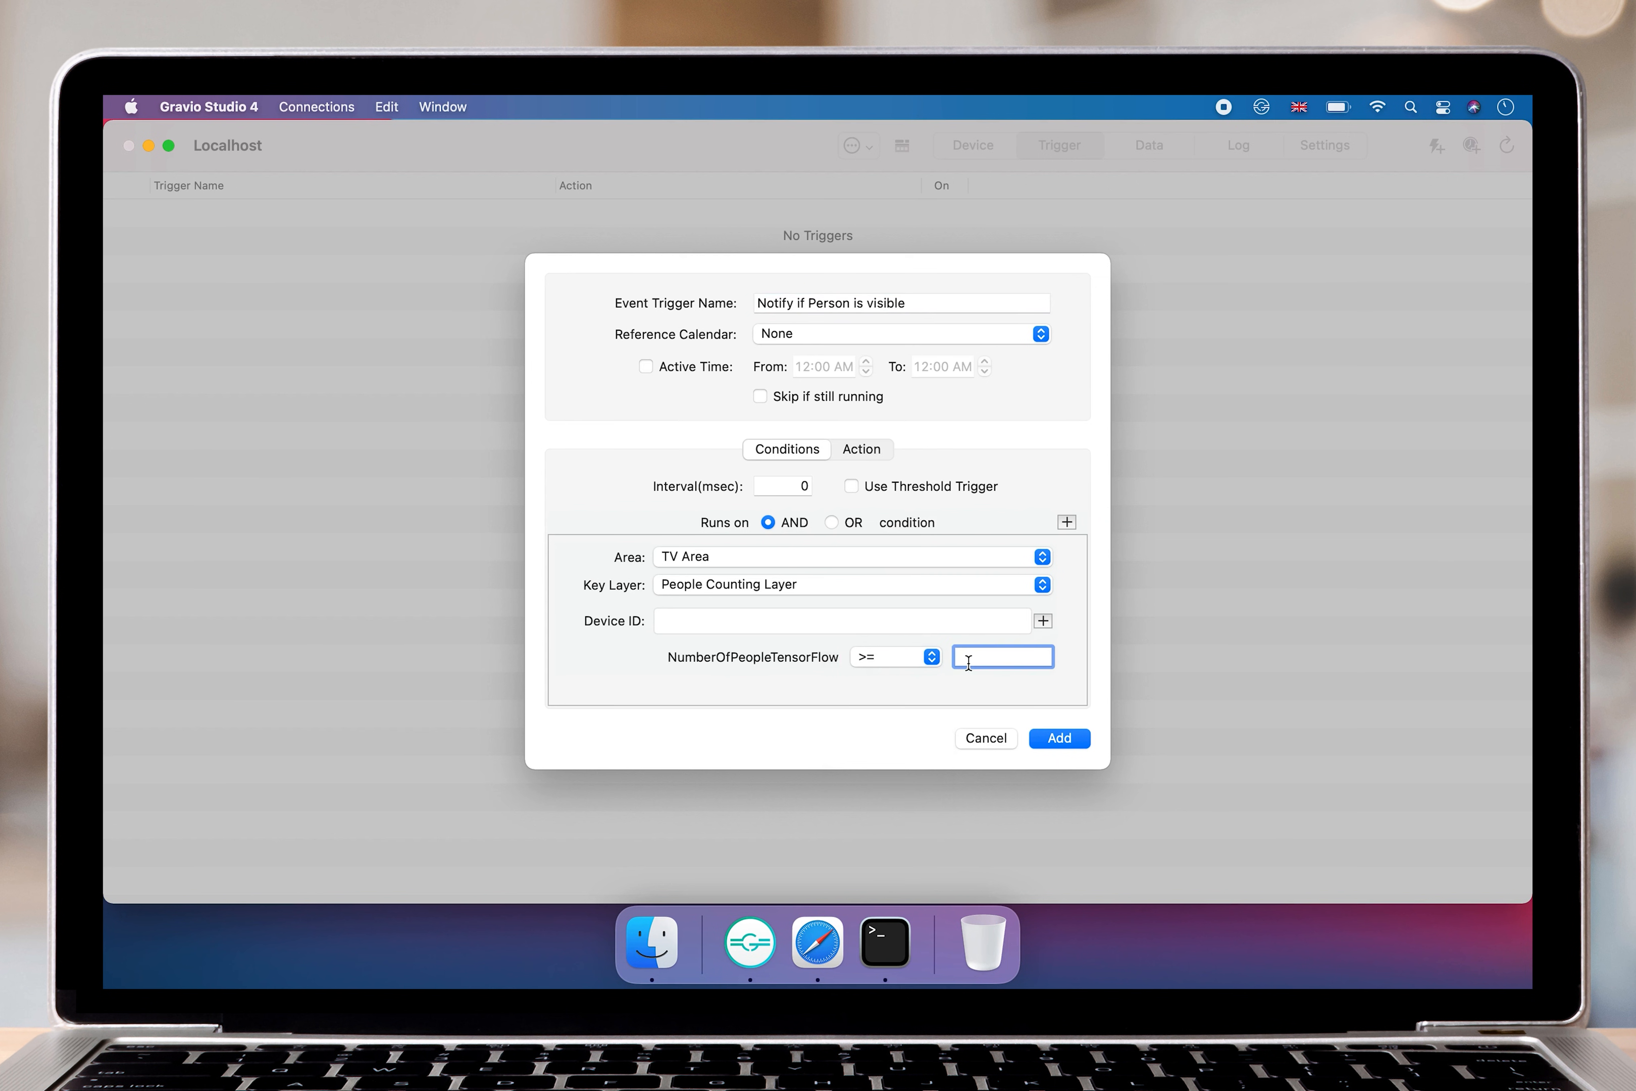
type("1")
Add the trigger with Flash Green Light as its action and switch it on.
left_click(860, 451)
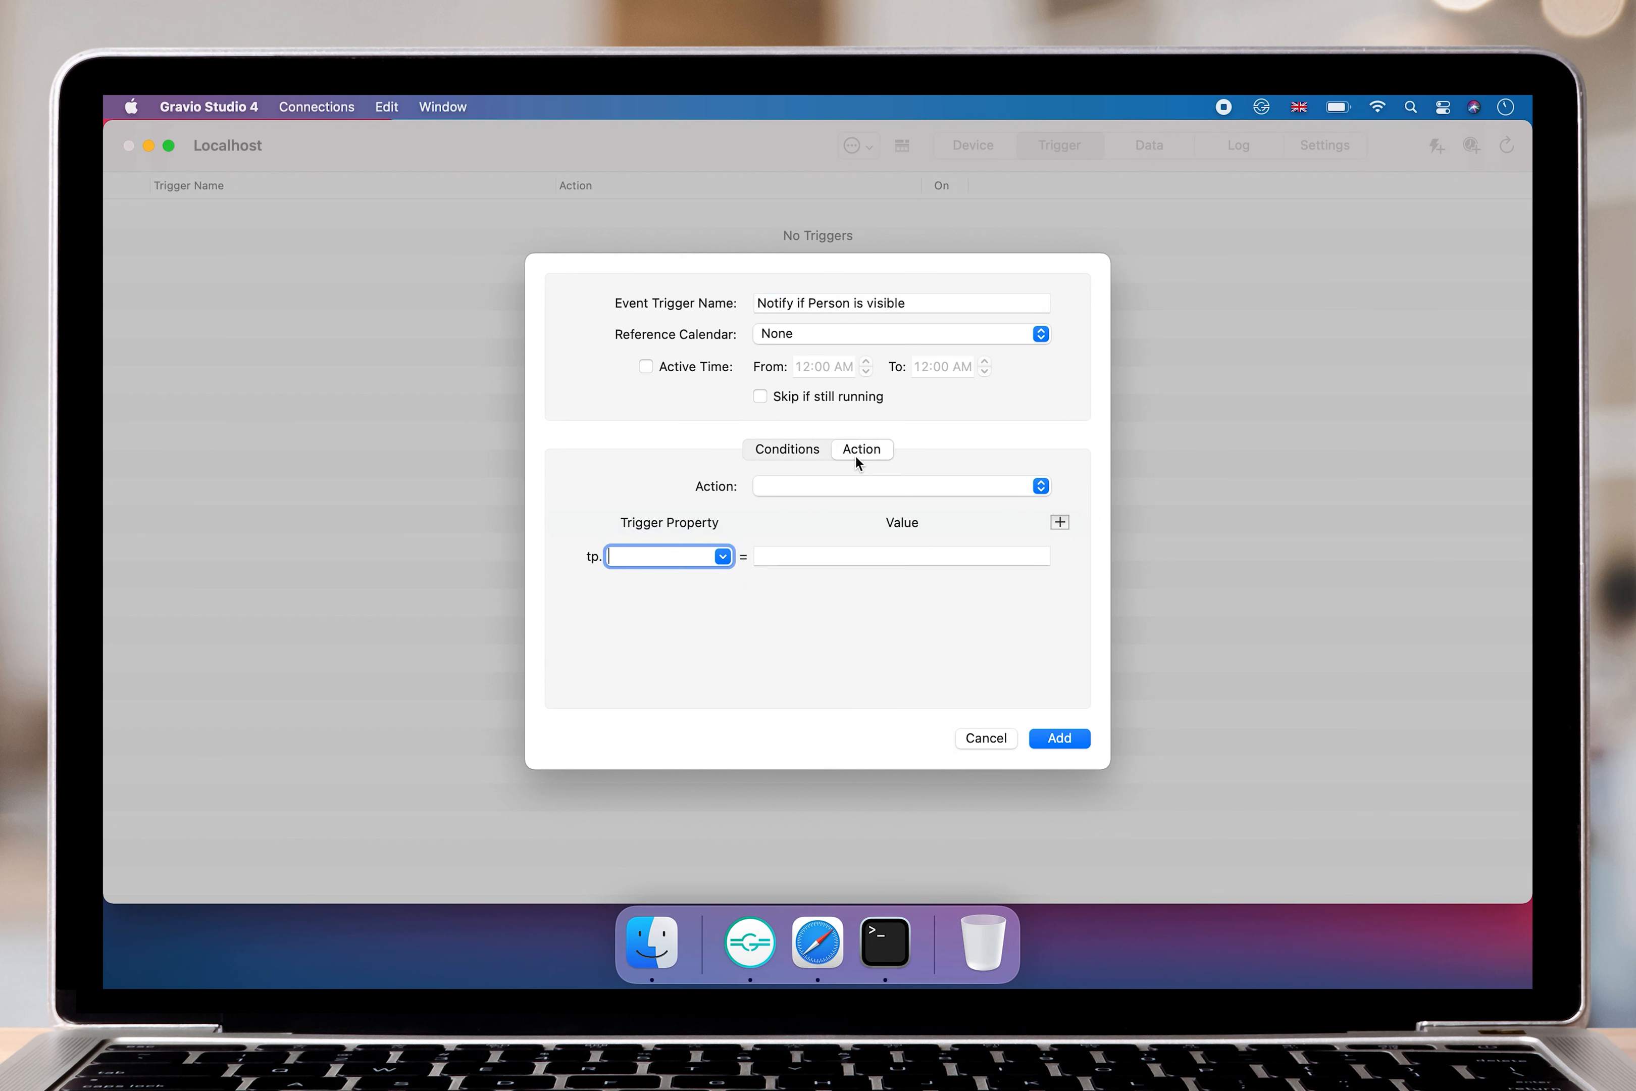
left_click(826, 488)
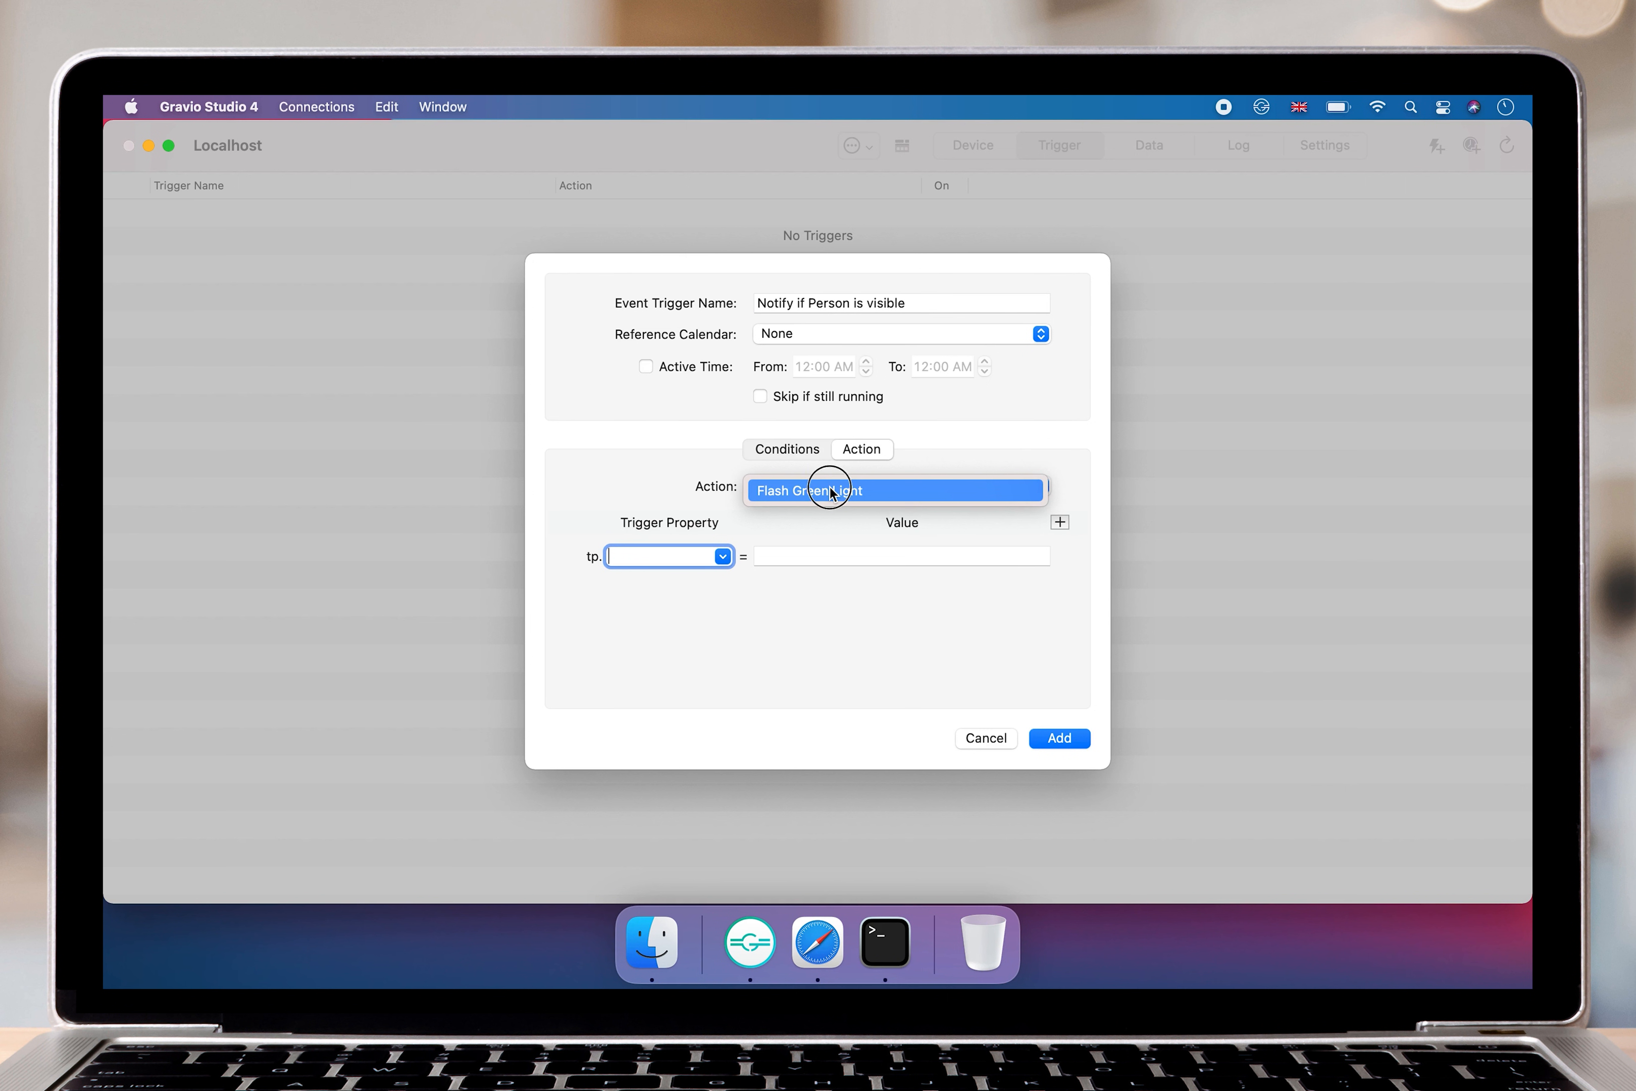
left_click(829, 487)
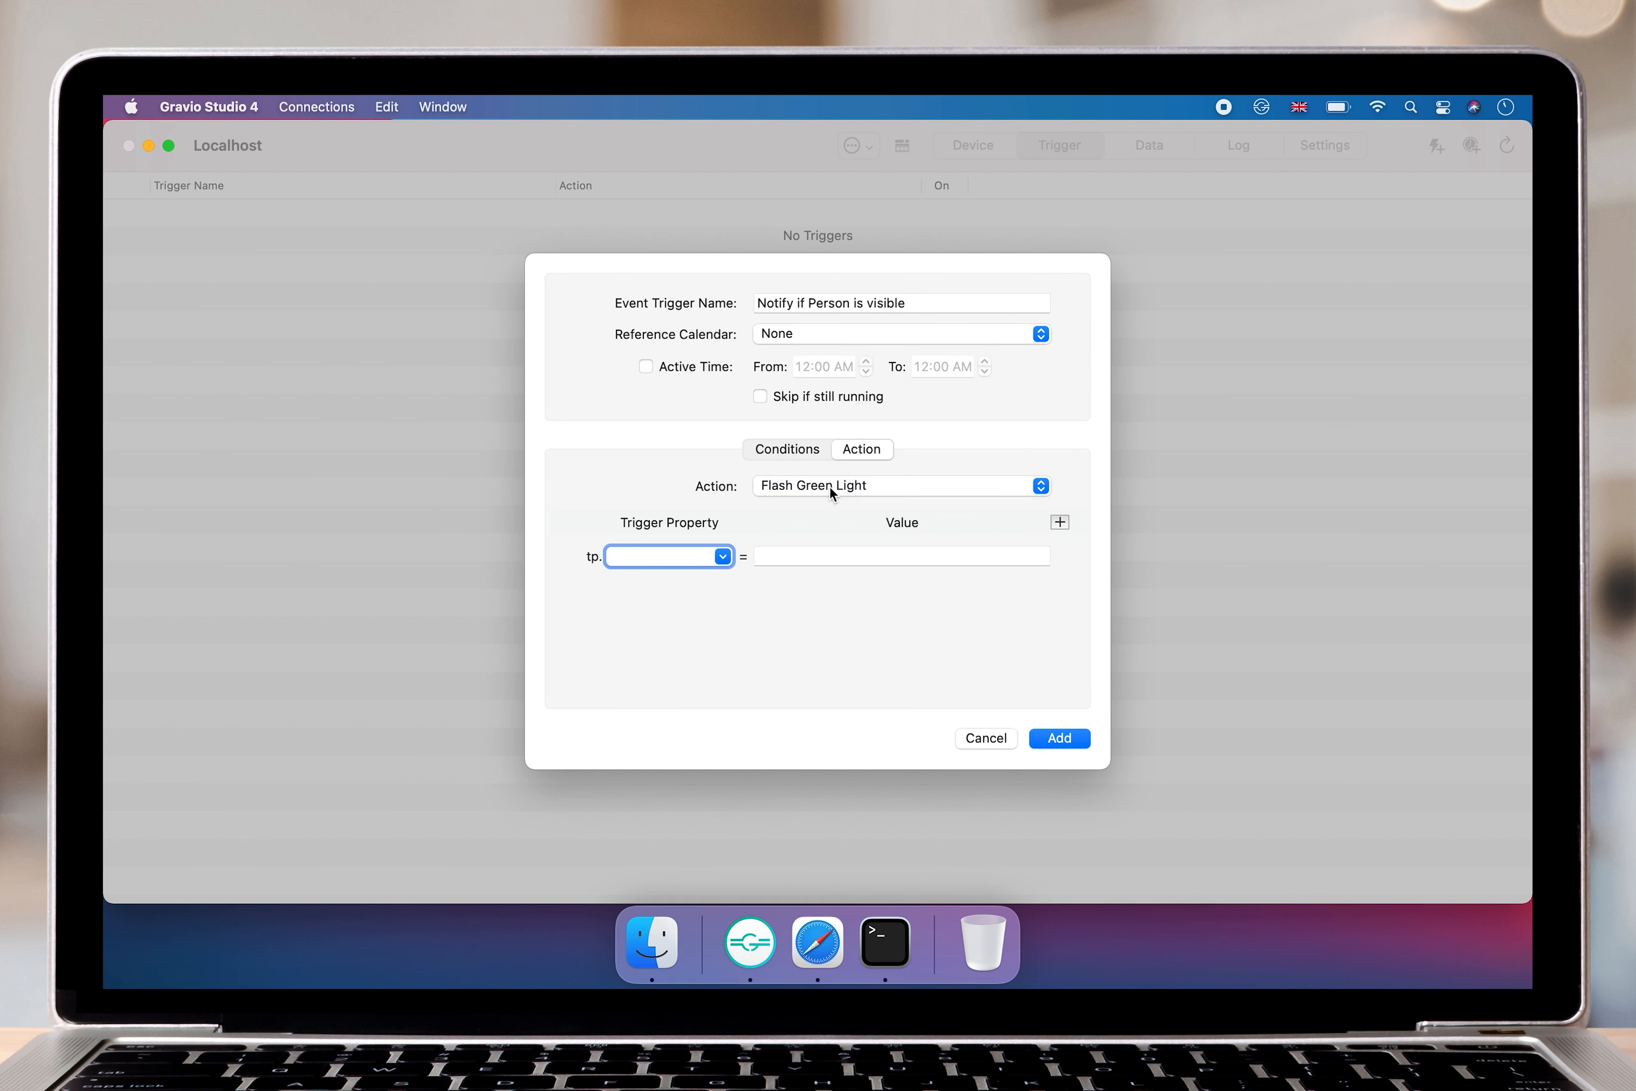
left_click(1060, 738)
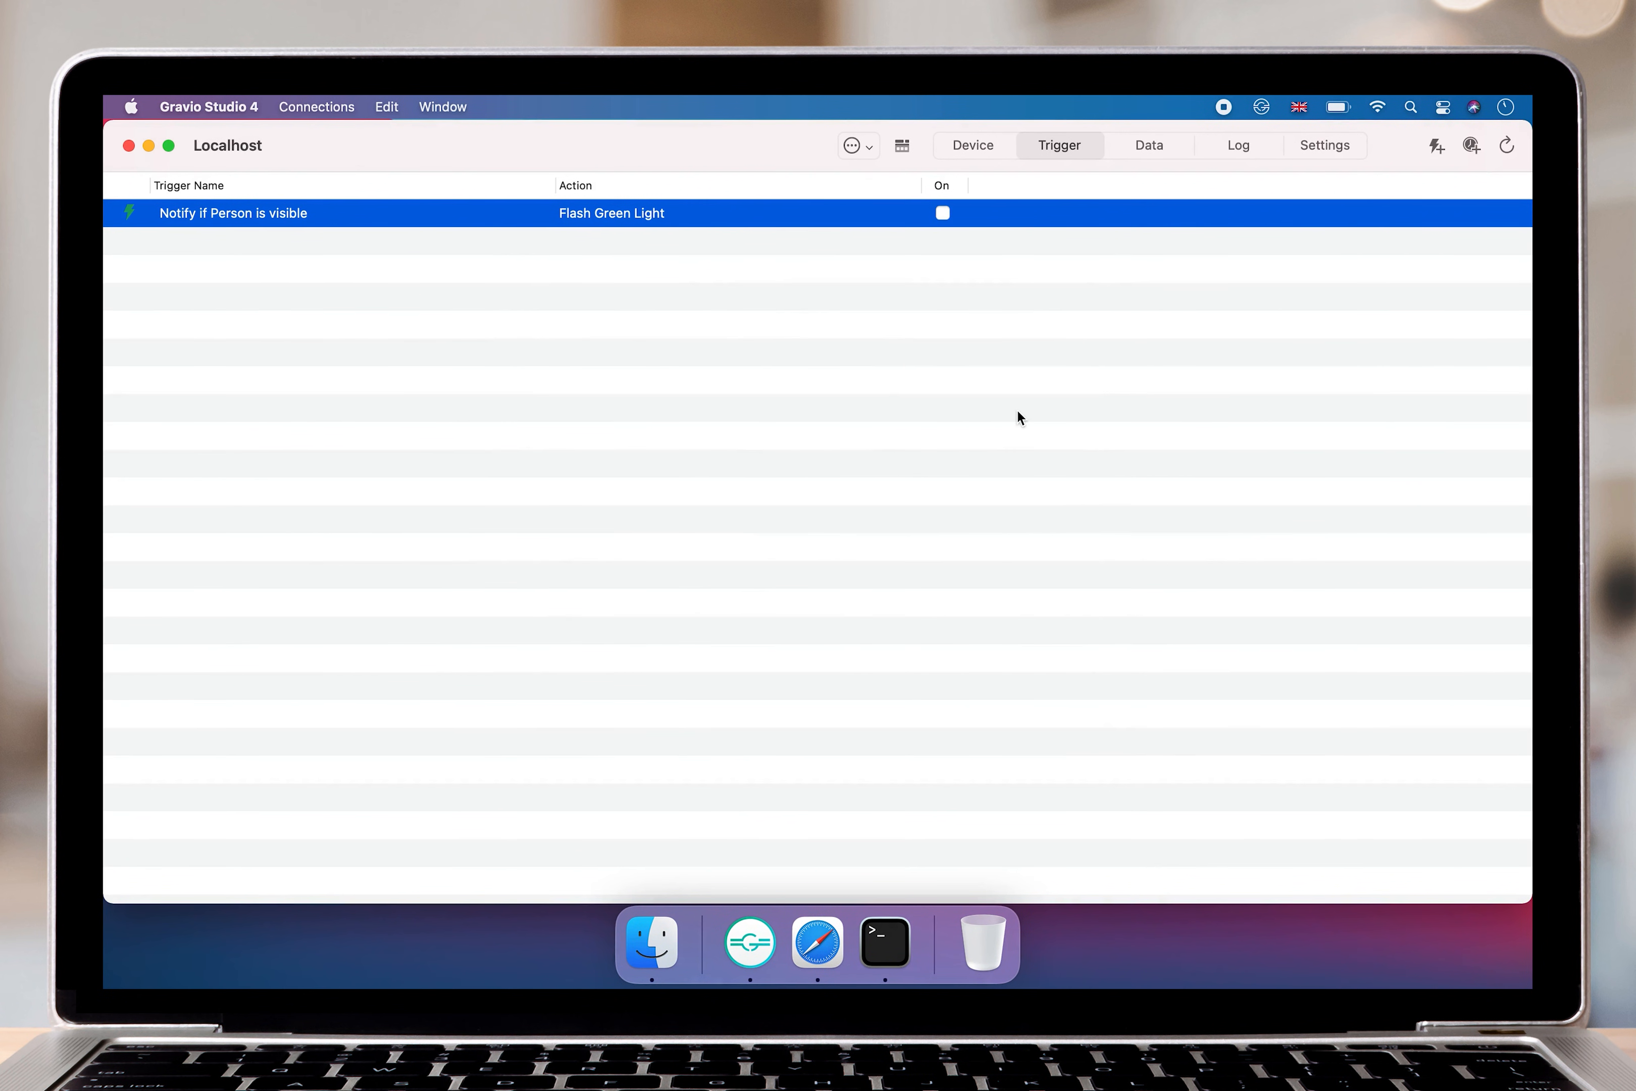
left_click(941, 214)
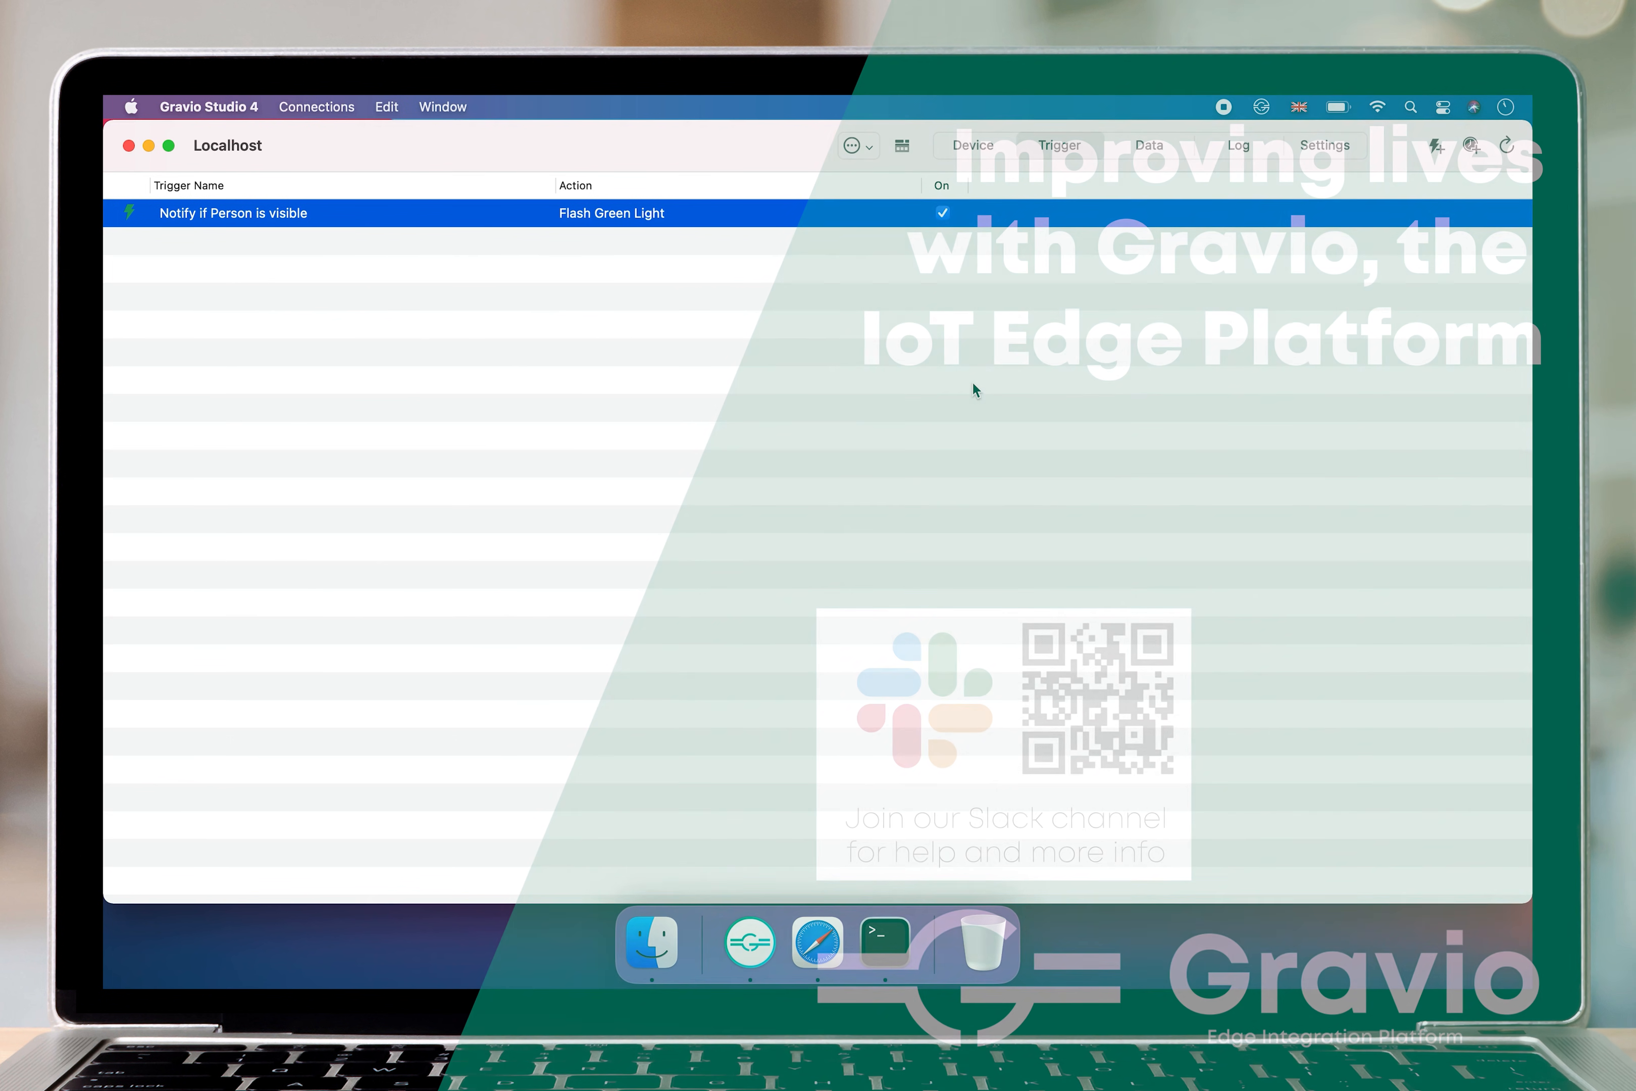